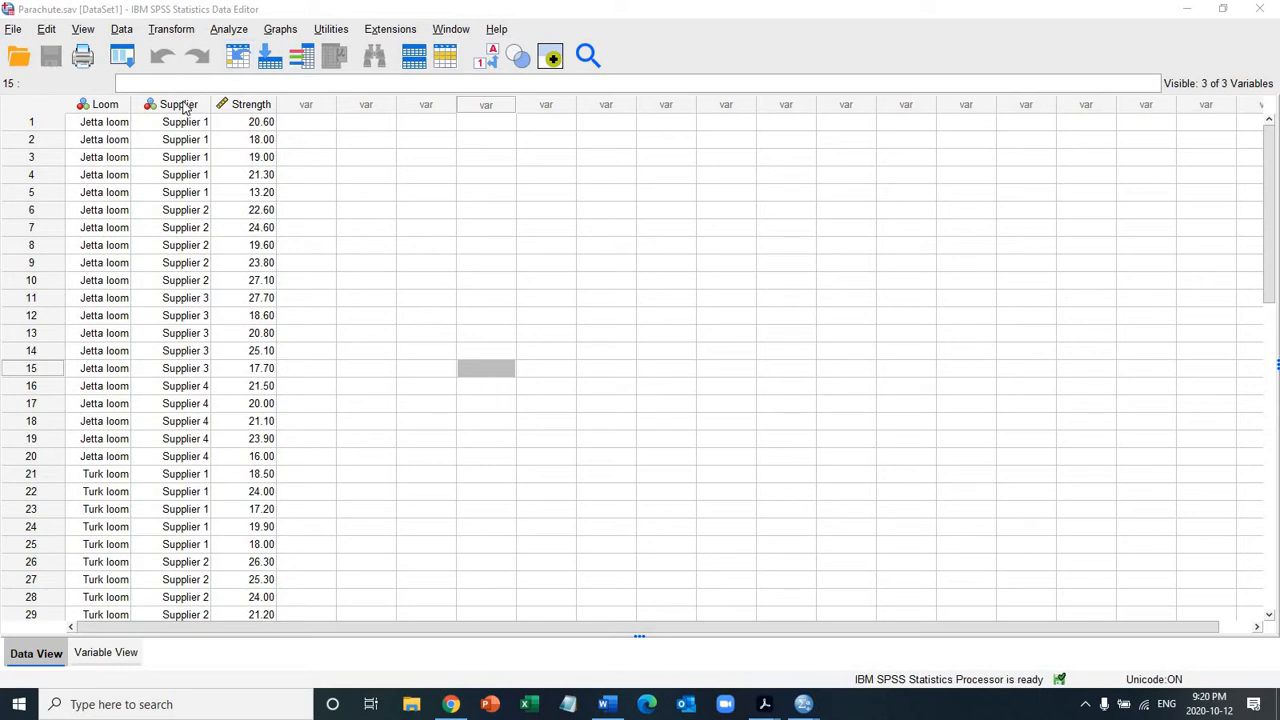
Examine the Loom, Supplier and Strength columns of the parachute data from the first to the last case.
mouse_move(183, 108)
left_click(185, 124)
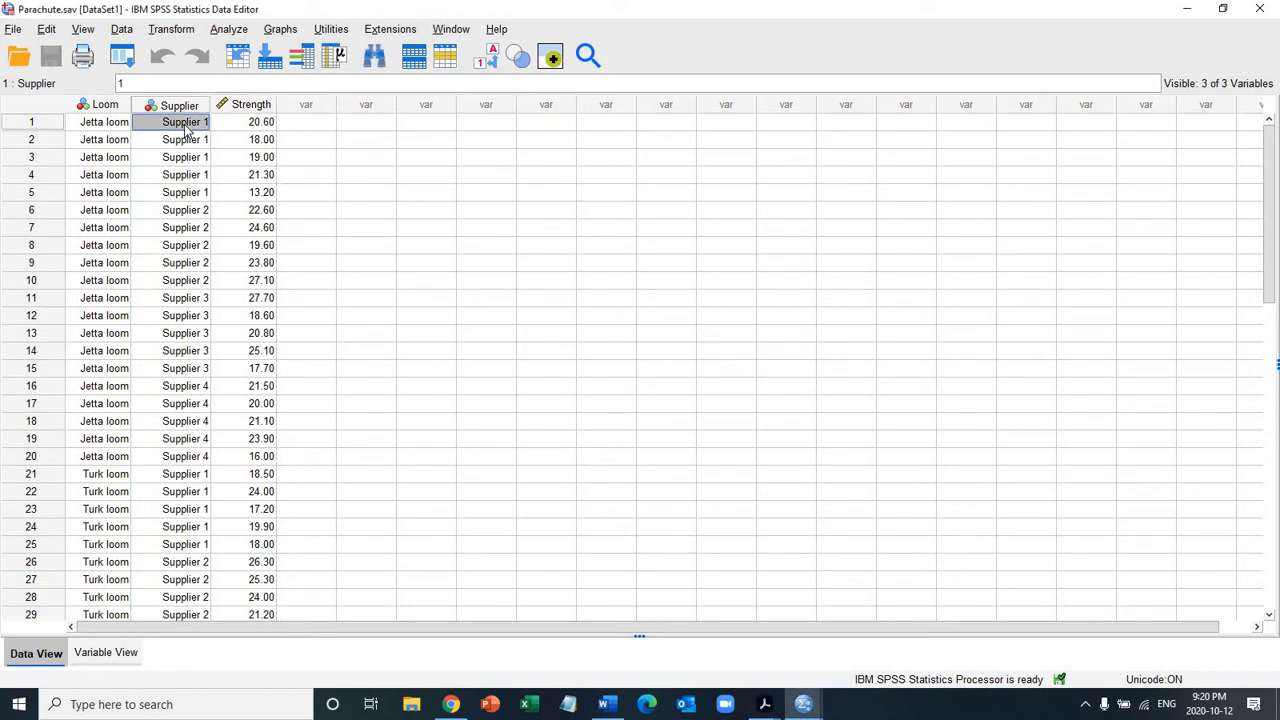
key("ctrl+Down")
key("ctrl+Up")
key("Right")
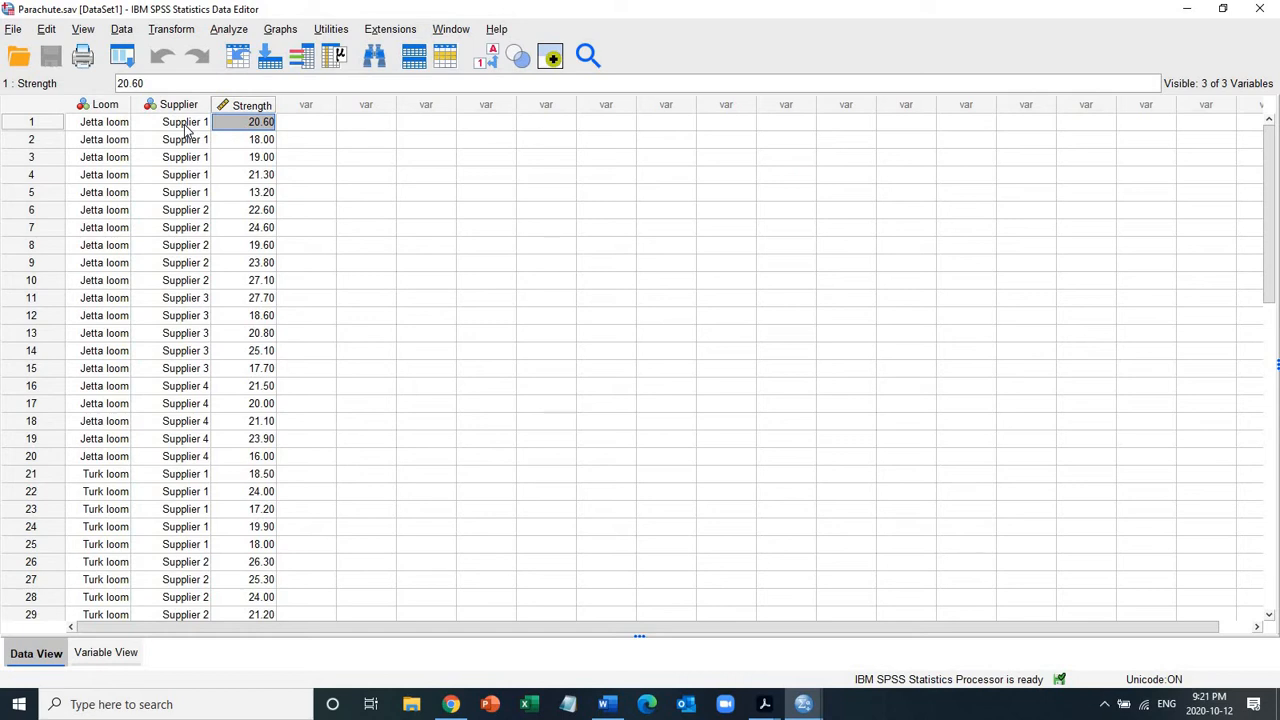
key("Left")
key("Left")
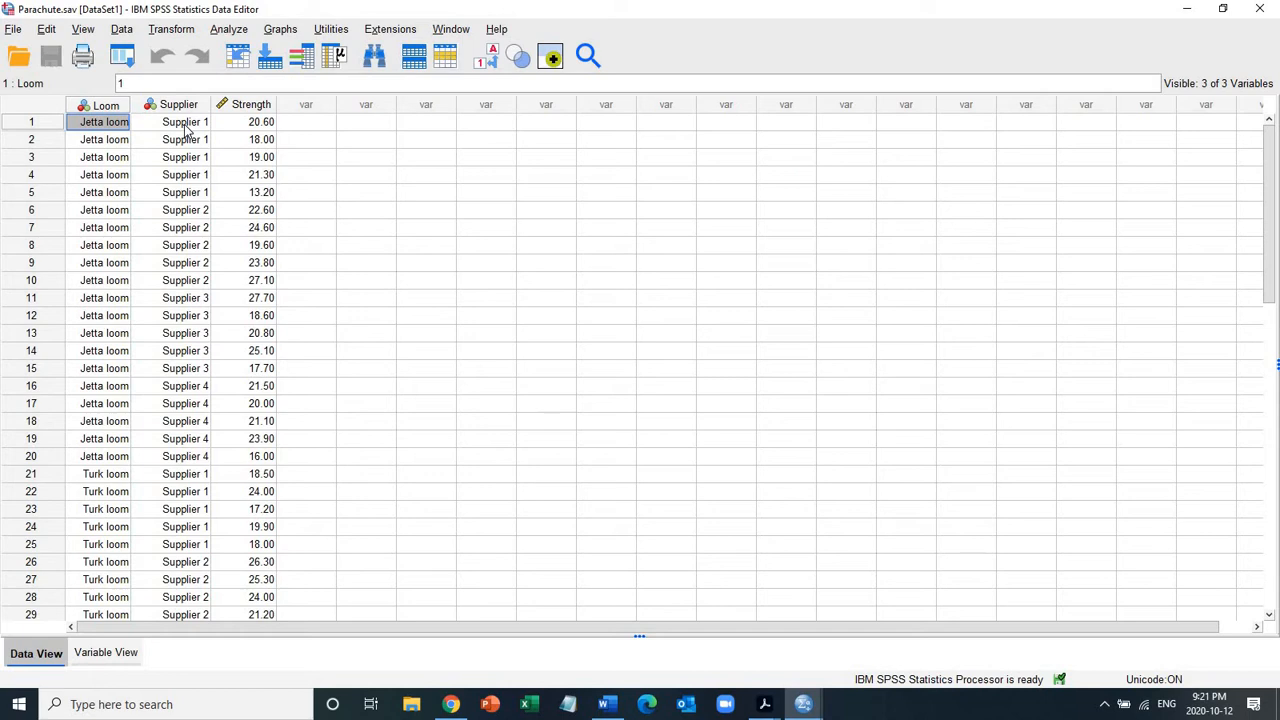
key("Right")
key("Right")
key("Left")
key("Left")
key("Right")
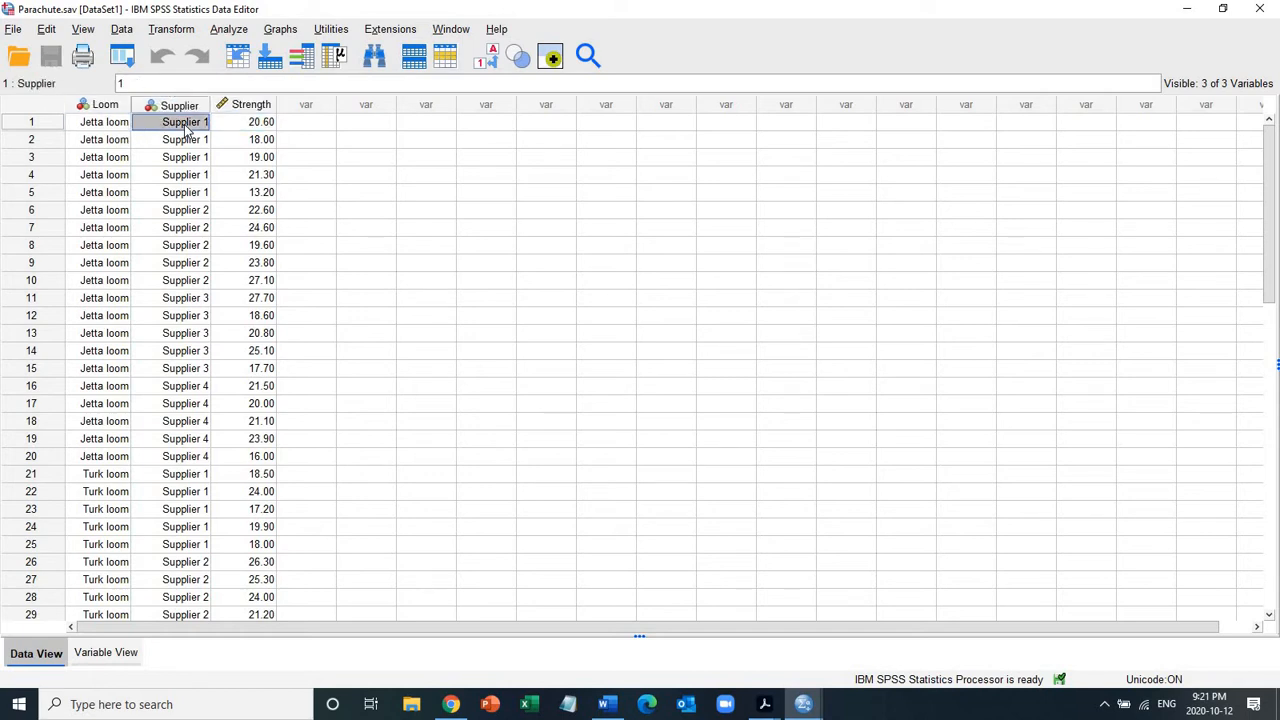
key("Left")
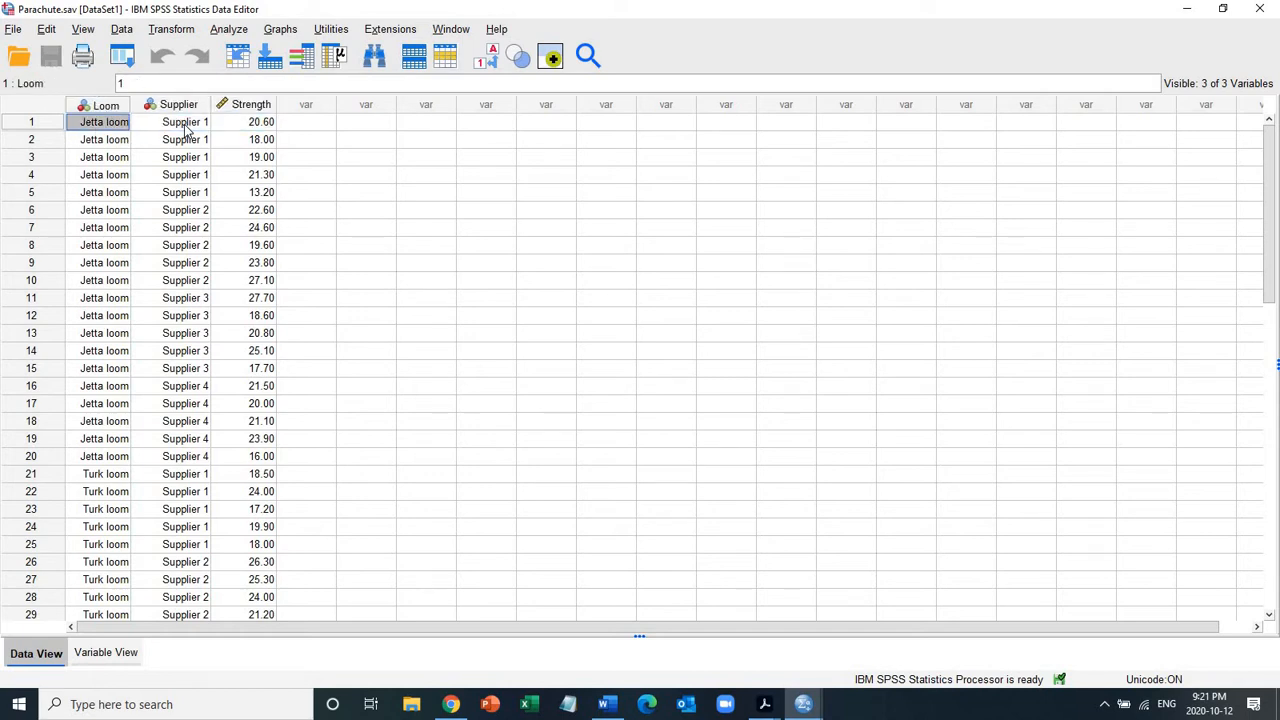
key("ctrl+Down")
key("ctrl+Up")
key("Right")
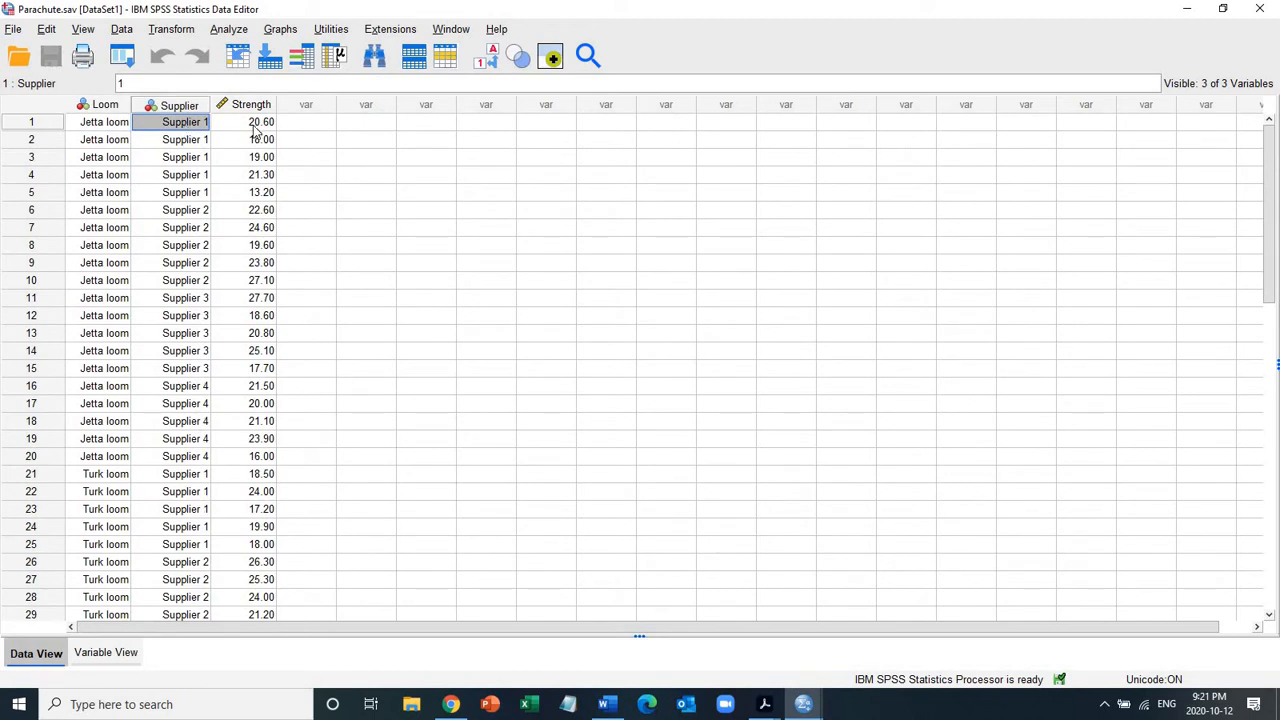
mouse_move(262, 112)
Display the variable definitions and review the value labels of the Loom variable without changing them.
left_click(101, 653)
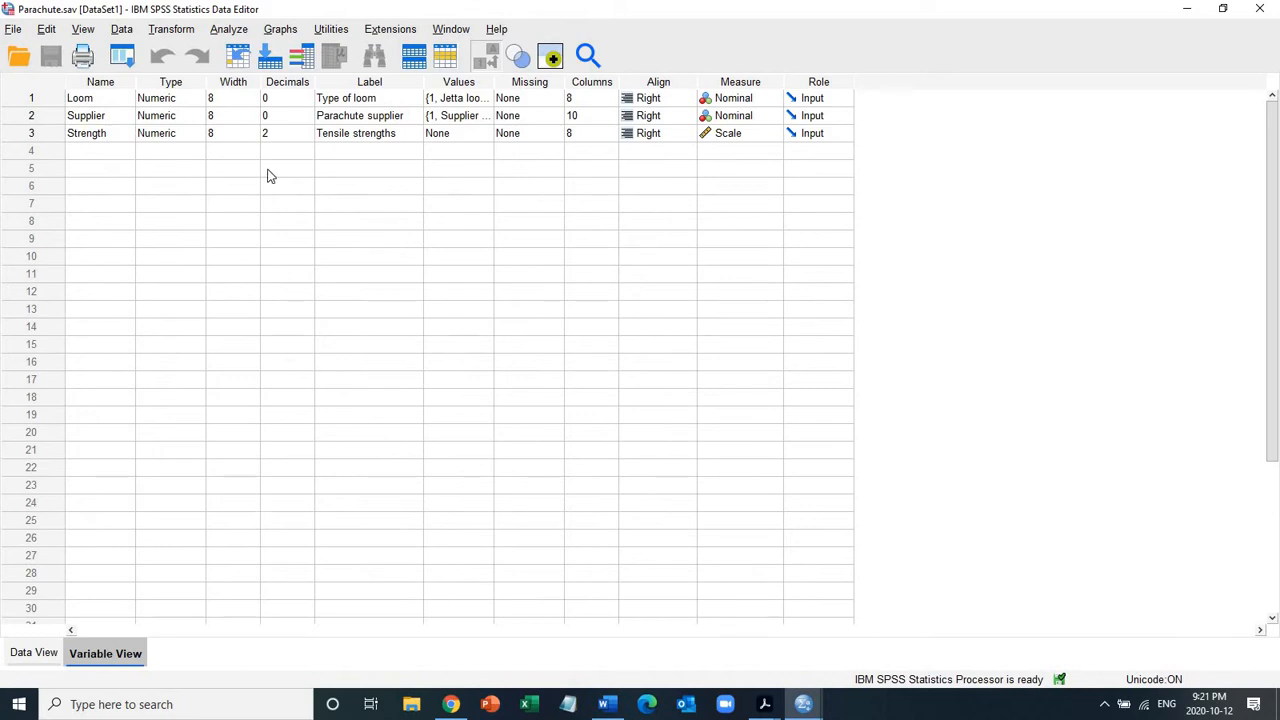
left_click(486, 101)
left_click(486, 98)
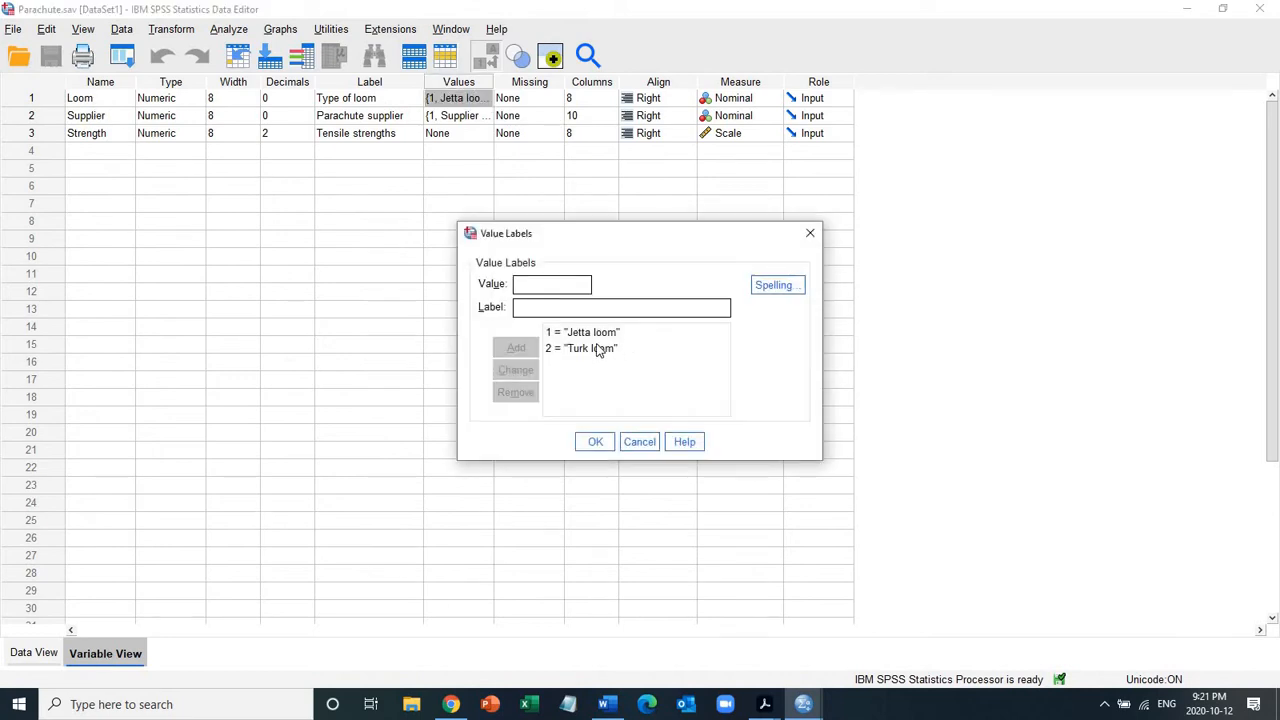
left_click(597, 333)
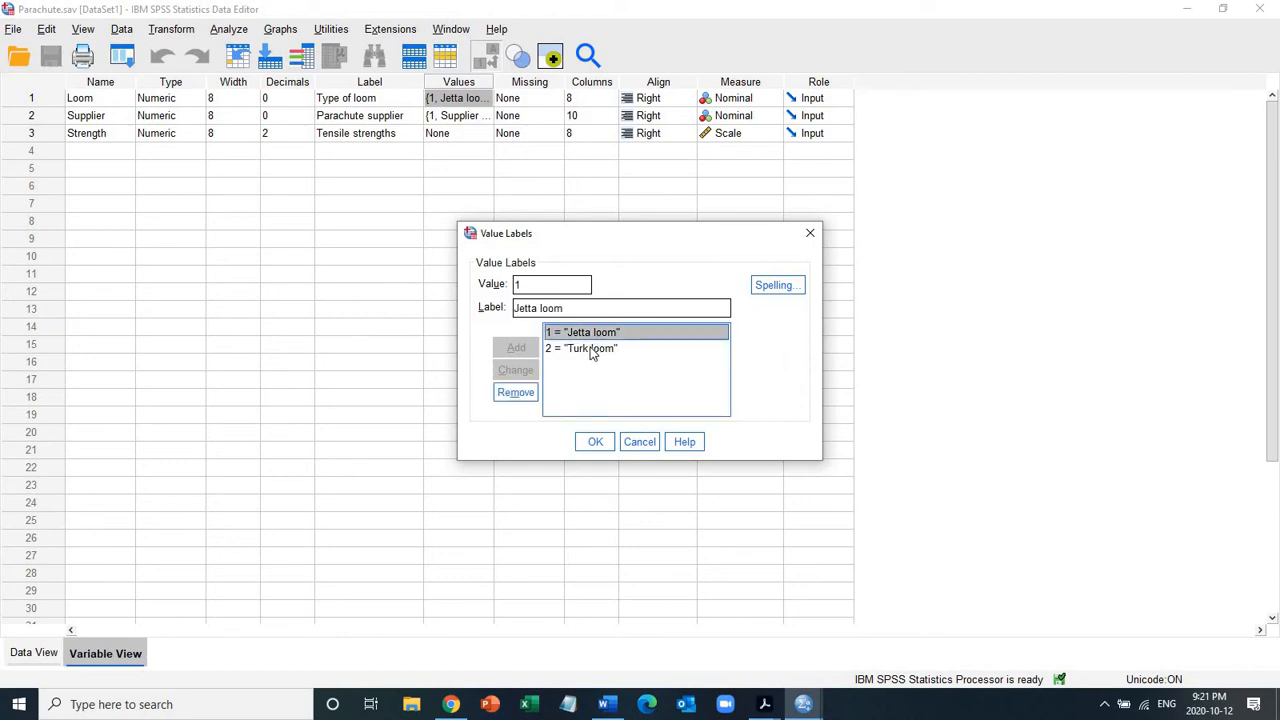
left_click(591, 349)
left_click(640, 442)
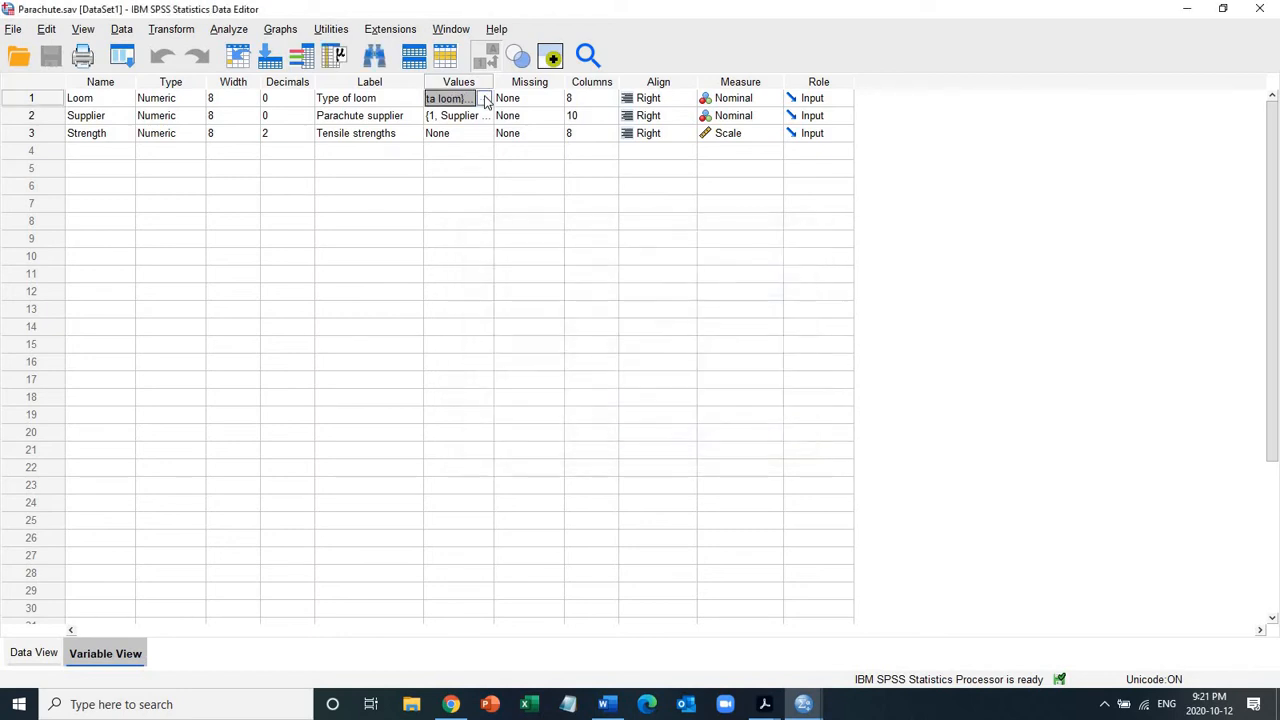
Review the value labels defined for each of the four suppliers in the Supplier variable.
left_click(487, 116)
left_click(484, 116)
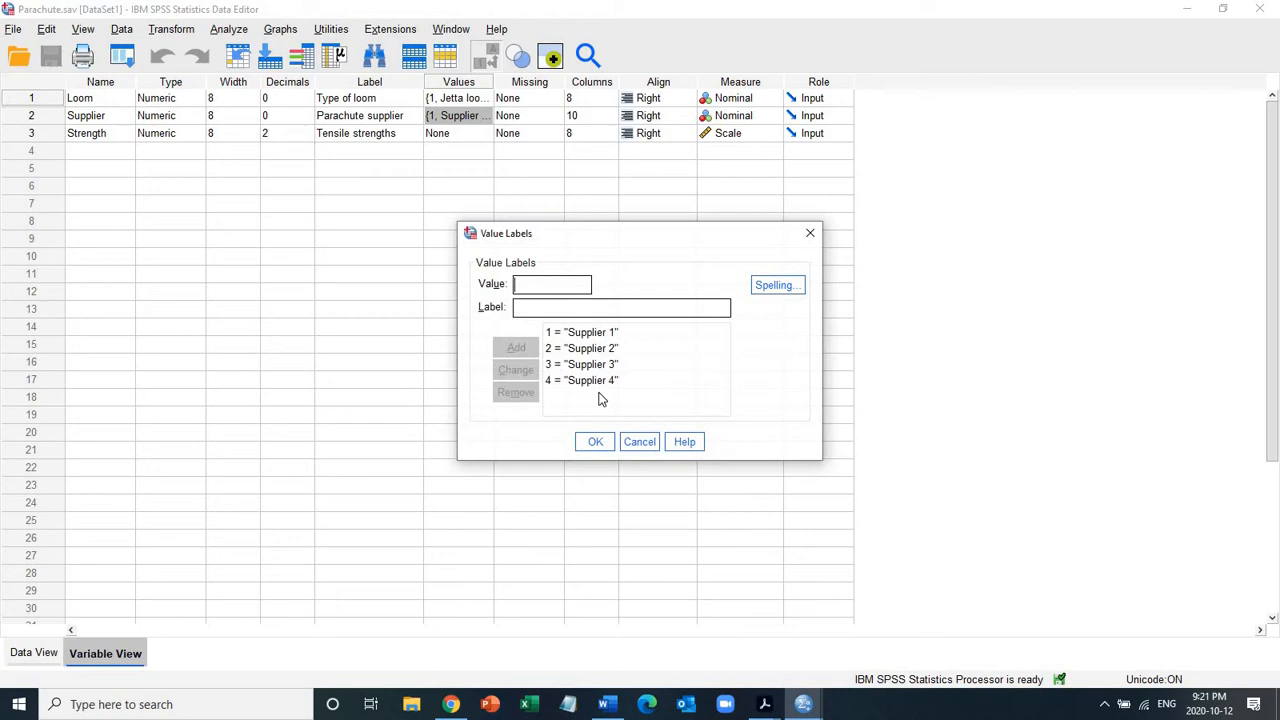
left_click(600, 337)
left_click(595, 352)
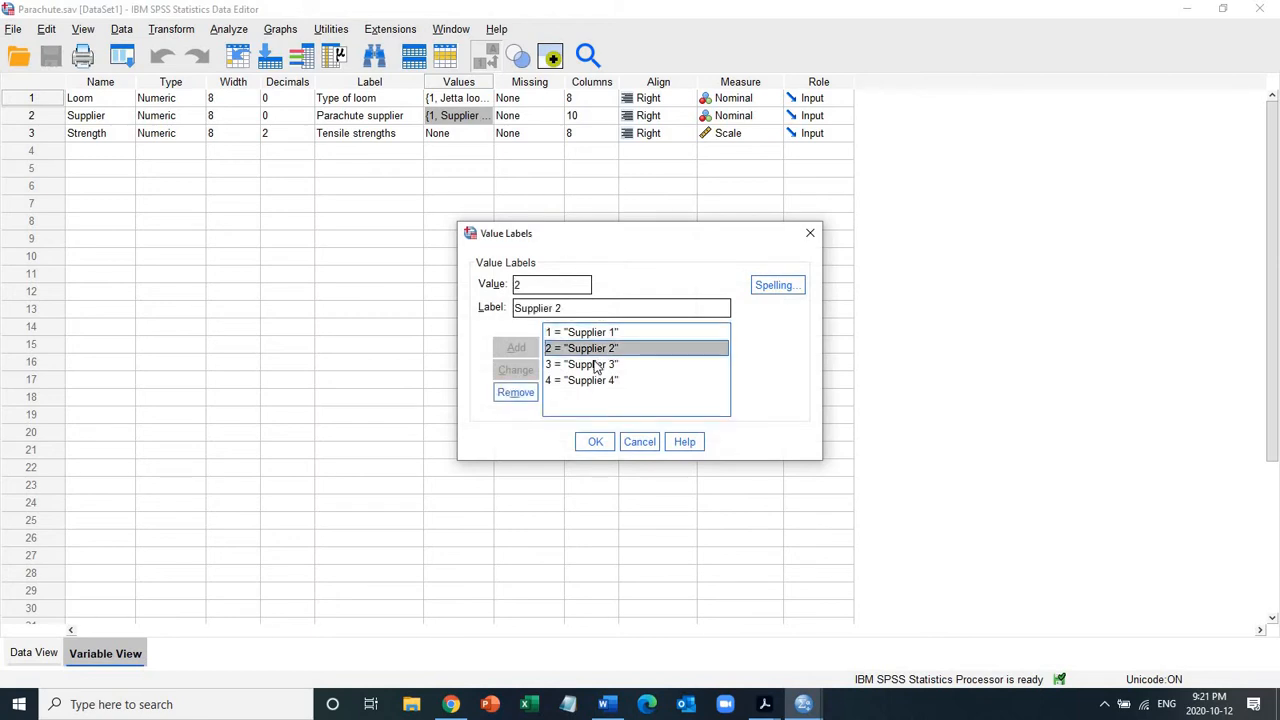
left_click_drag(589, 370, 586, 387)
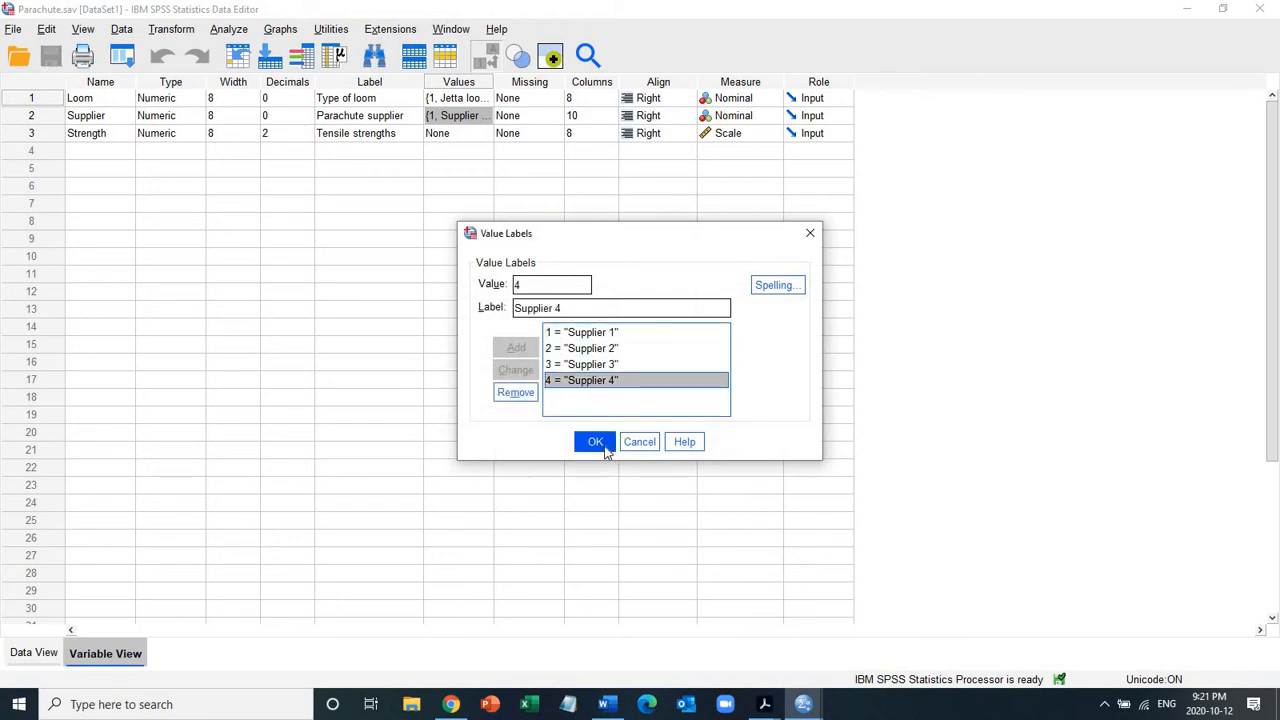
left_click(600, 443)
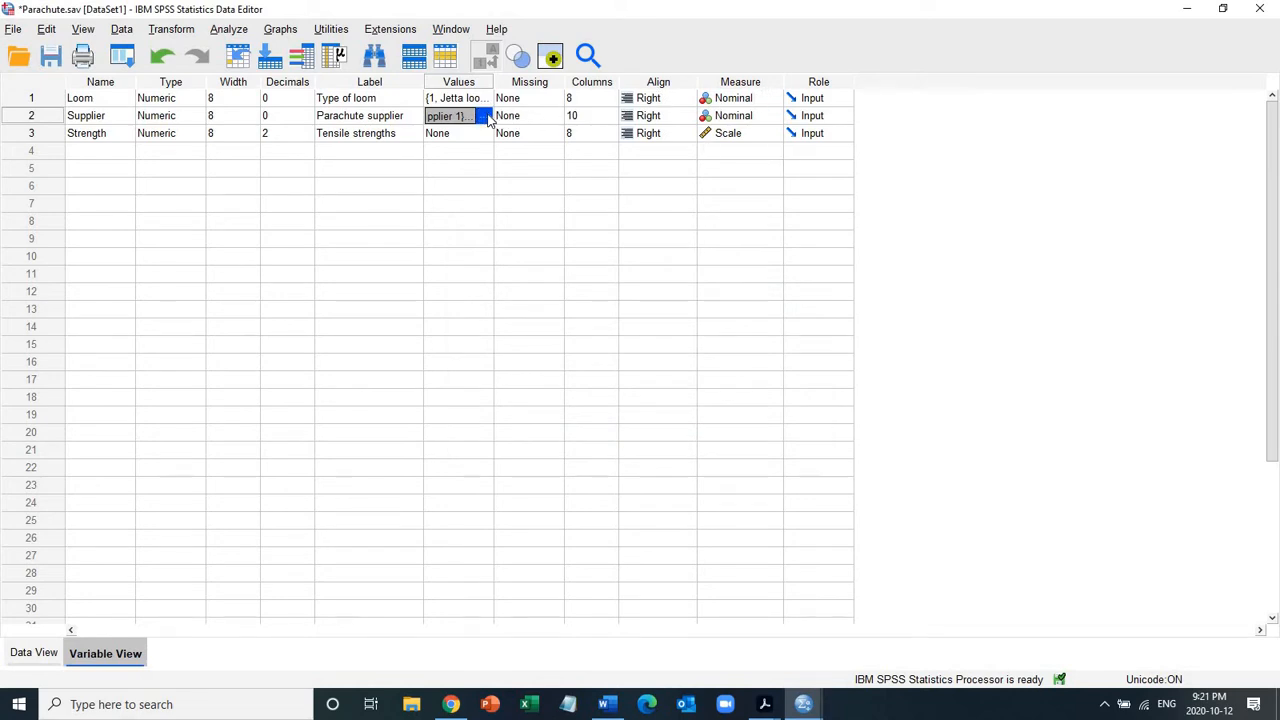
left_click(485, 116)
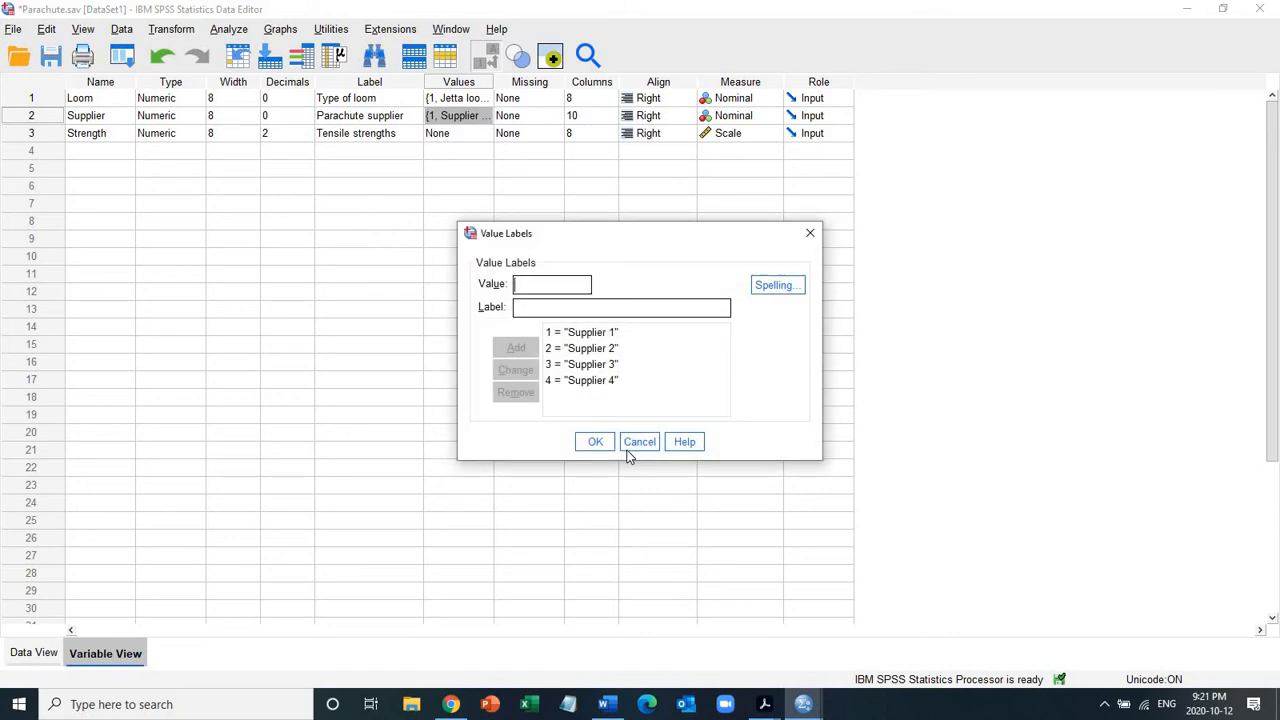
left_click(590, 335)
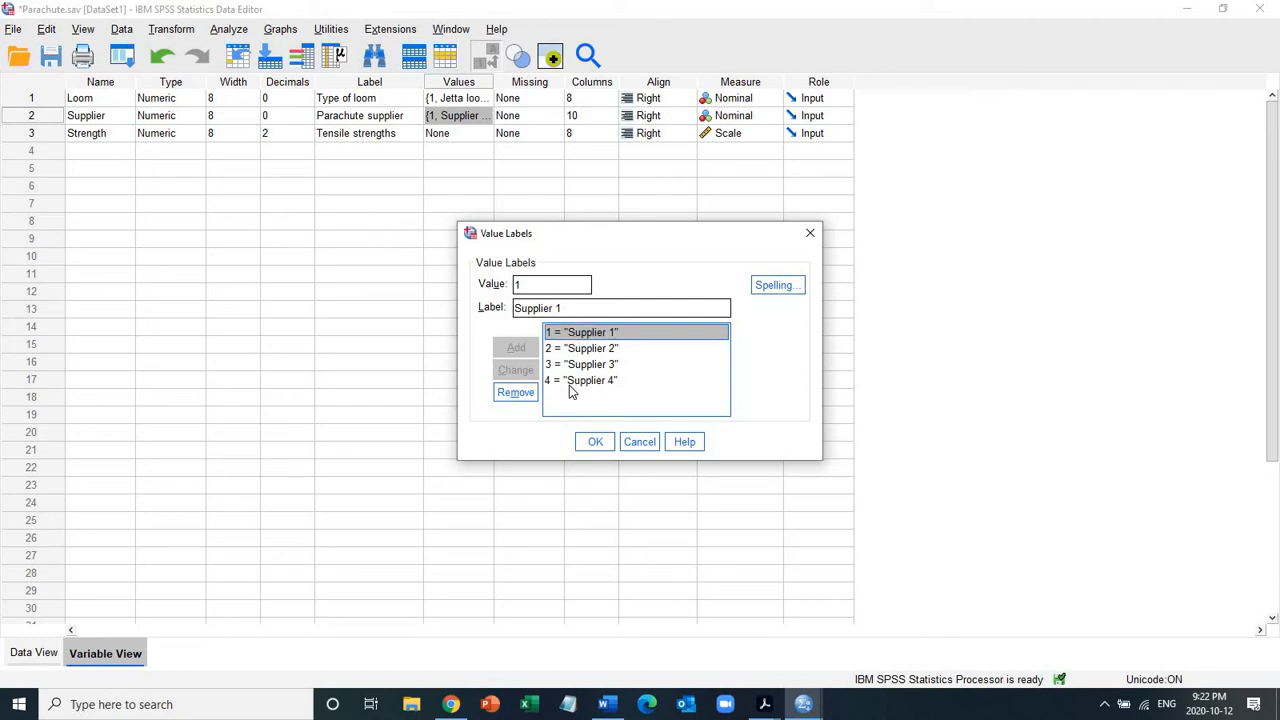
left_click(563, 352)
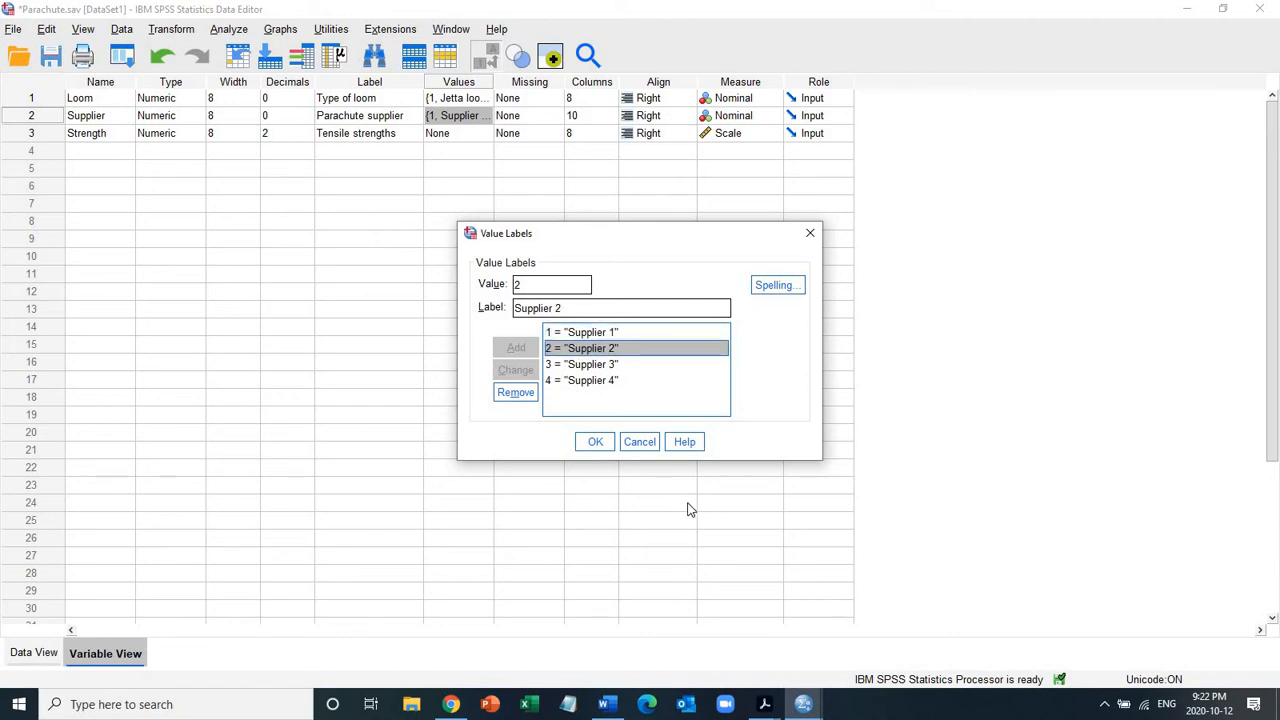
left_click(639, 446)
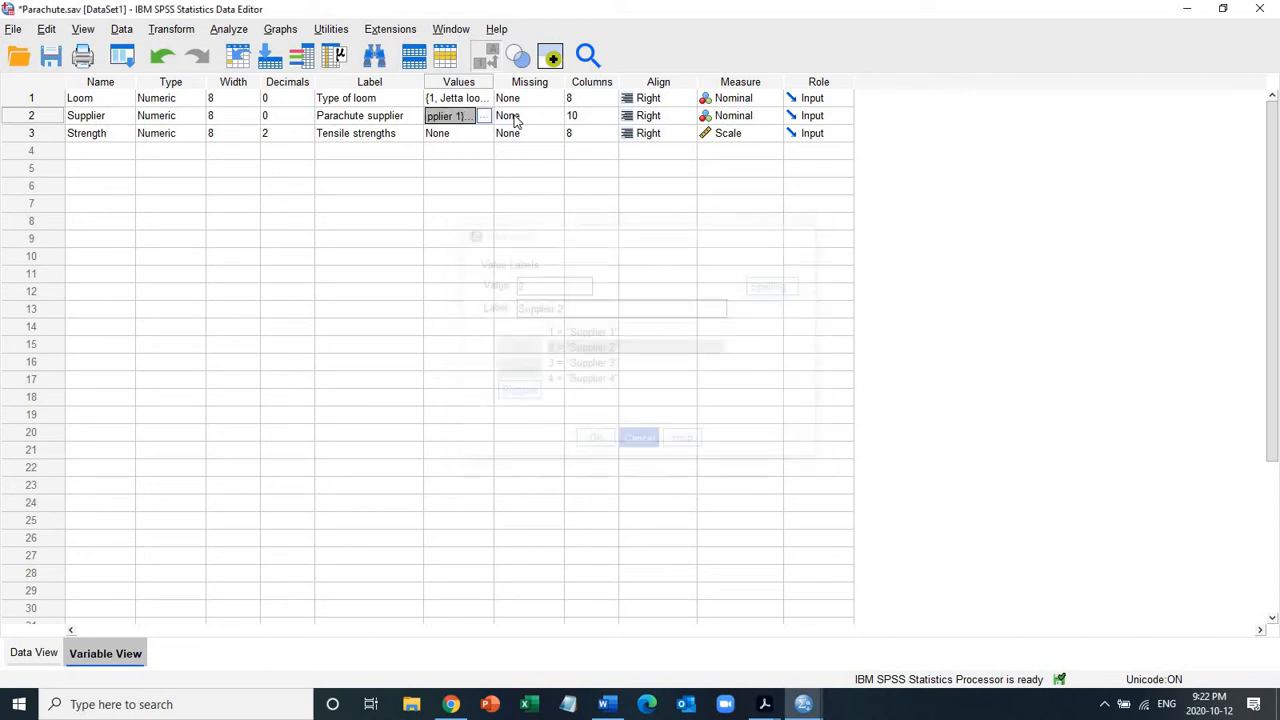
Recheck the codes and labels of the two loom types in the Loom variable.
left_click(486, 102)
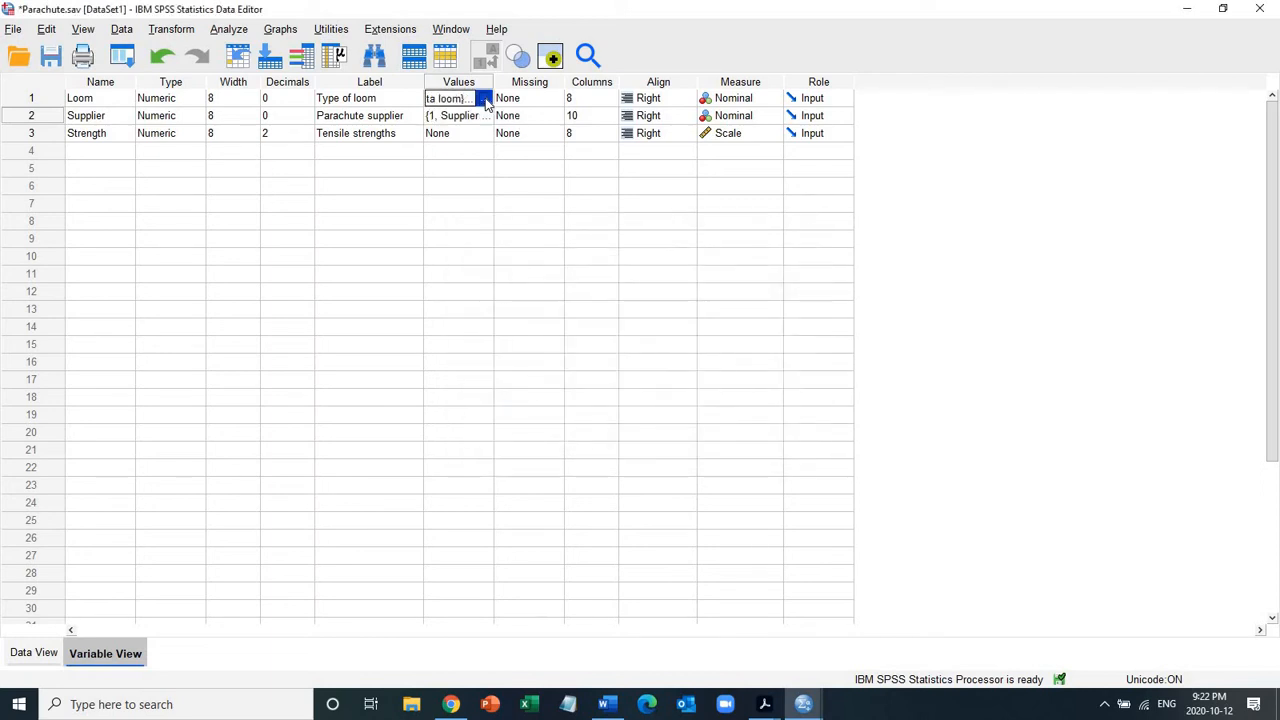
left_click(485, 99)
left_click(592, 336)
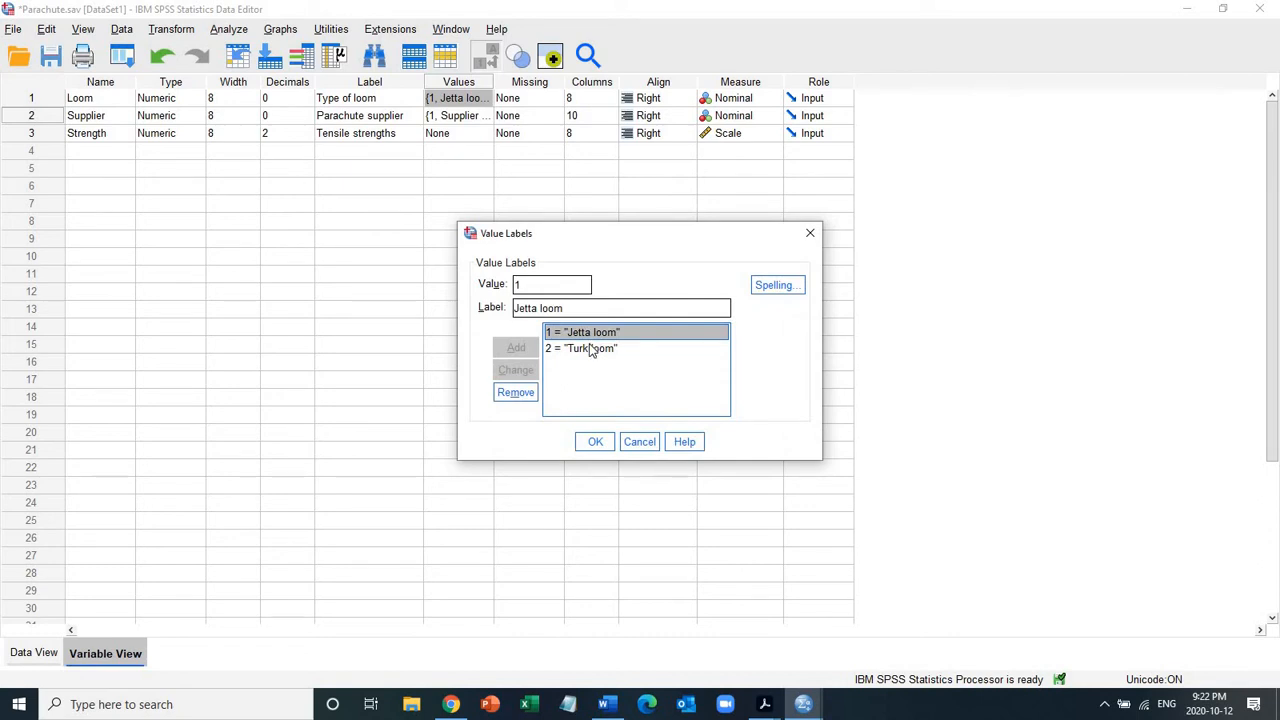
left_click(590, 350)
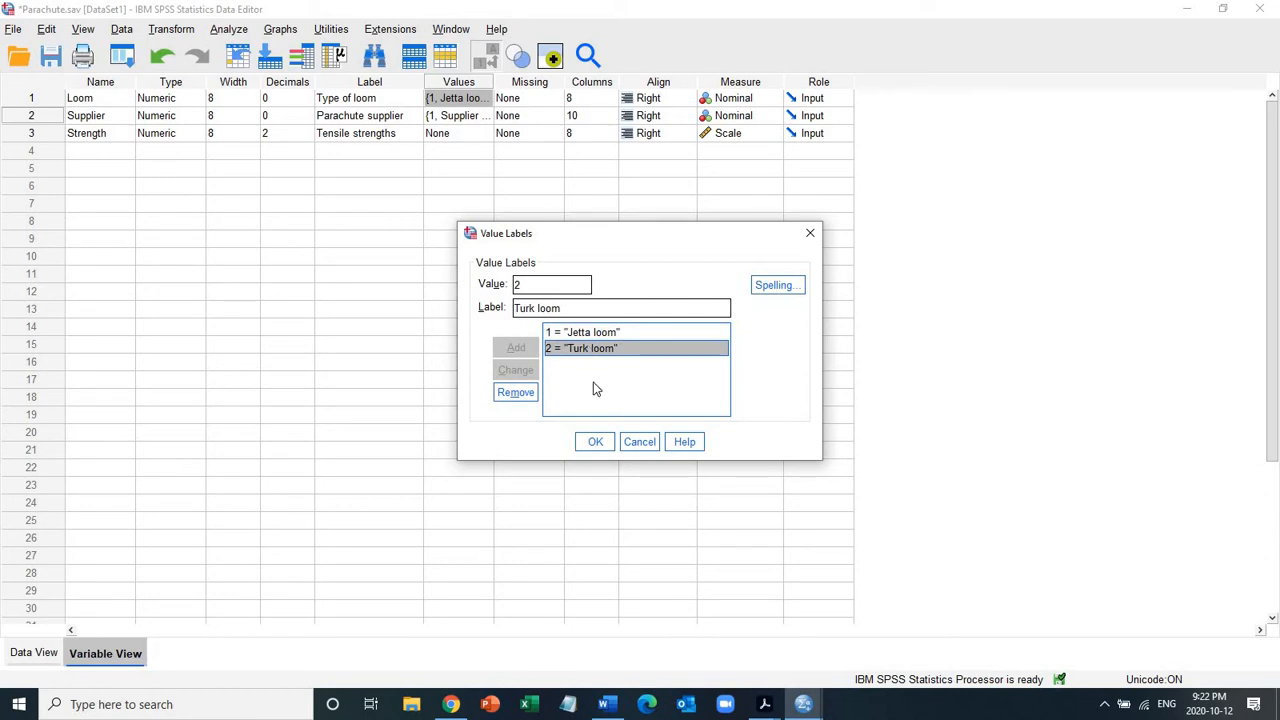
left_click(640, 441)
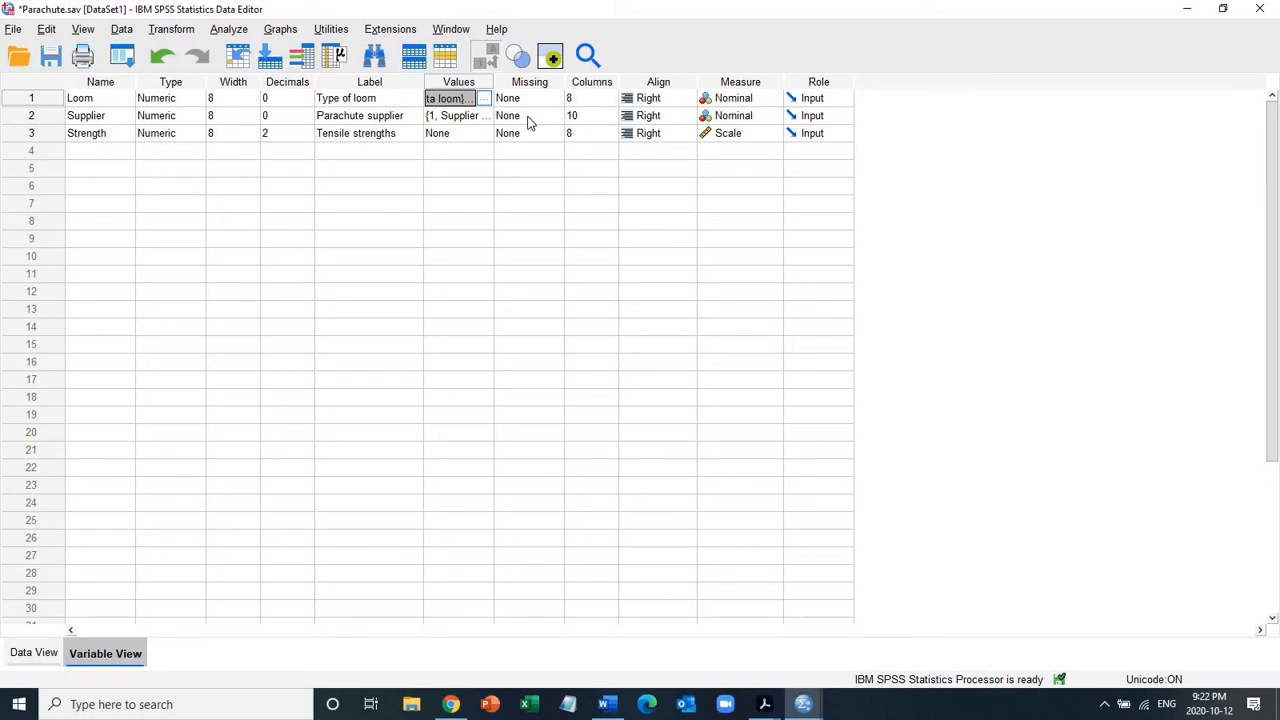
Set the measurement level of the Strength variable to Scale.
left_click(449, 118)
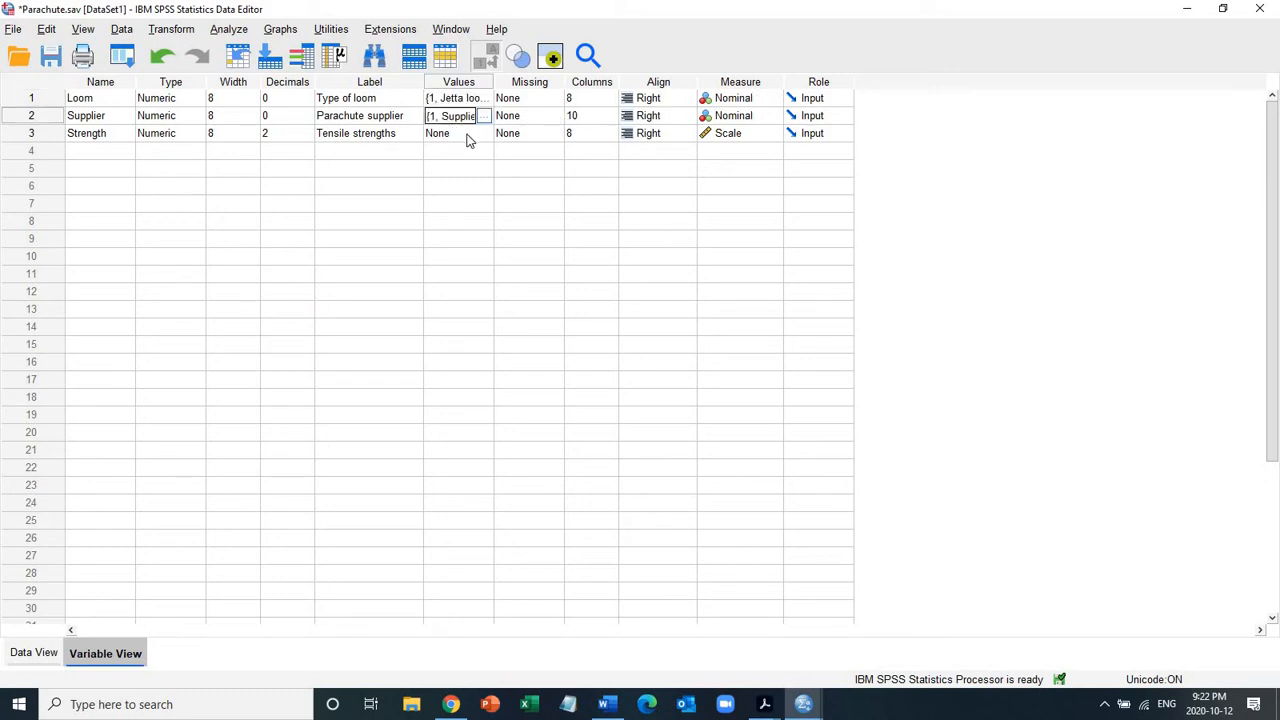
left_click(104, 136)
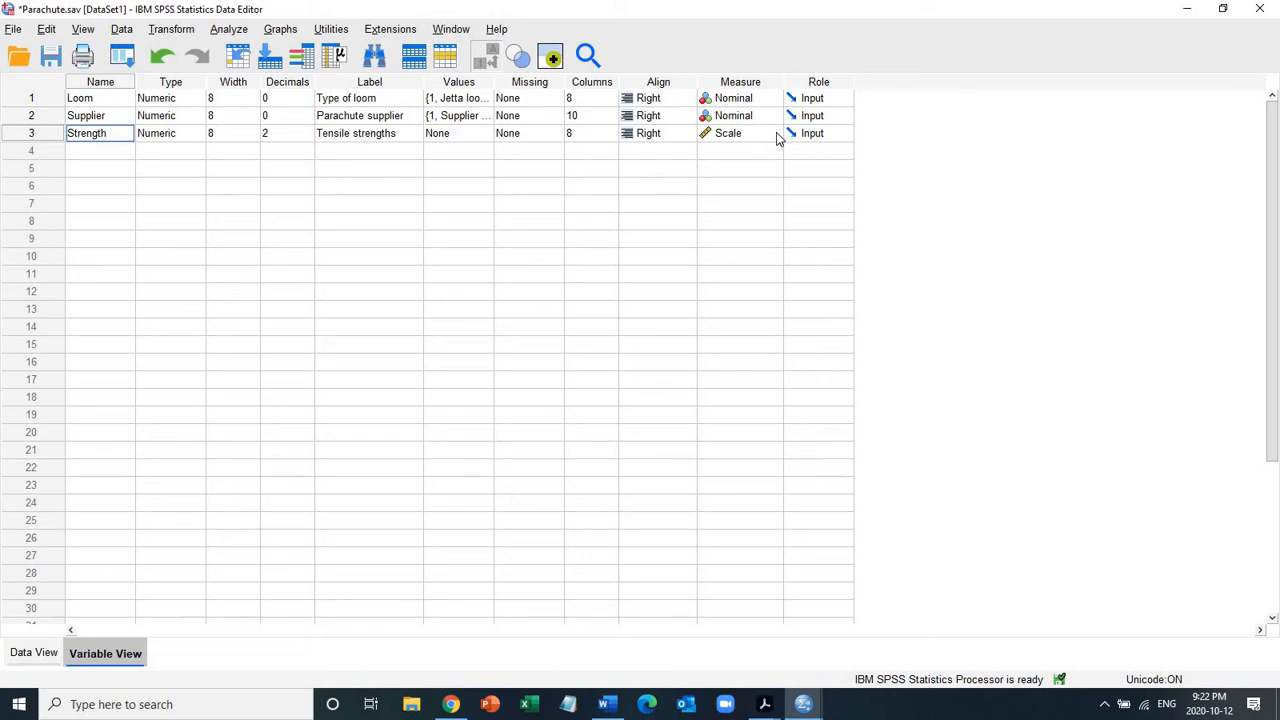
left_click(776, 132)
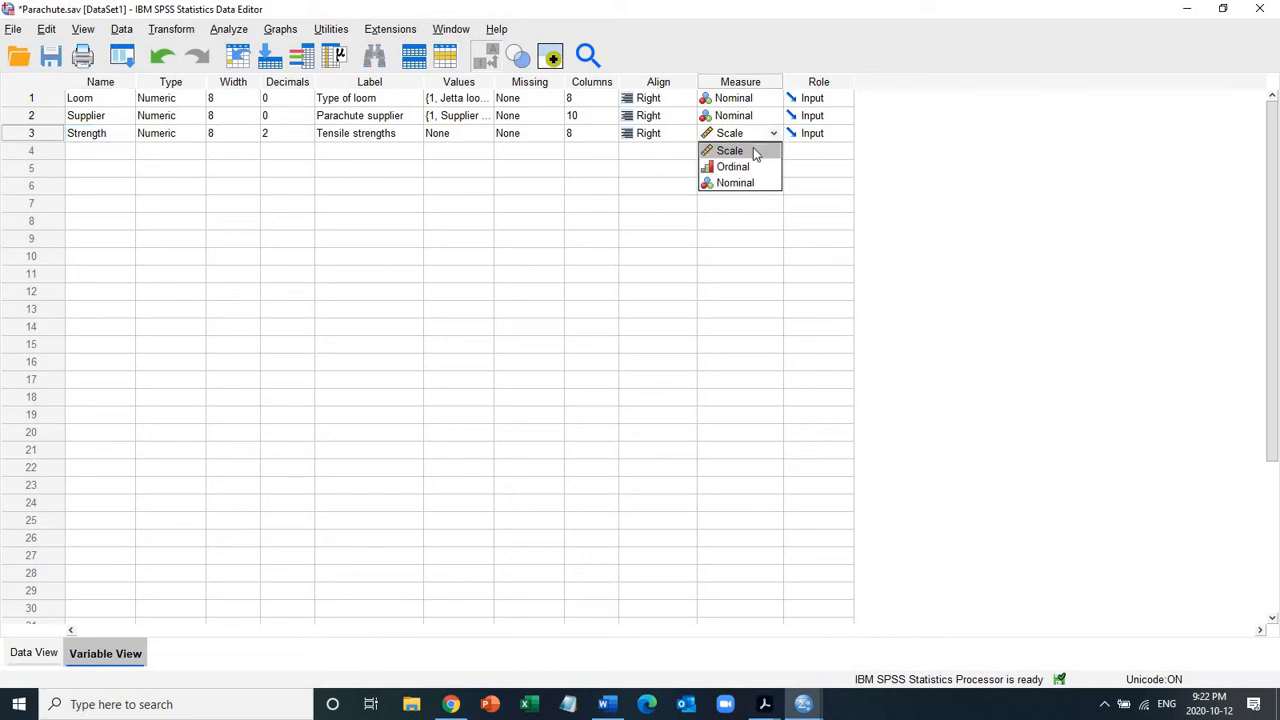
left_click(755, 151)
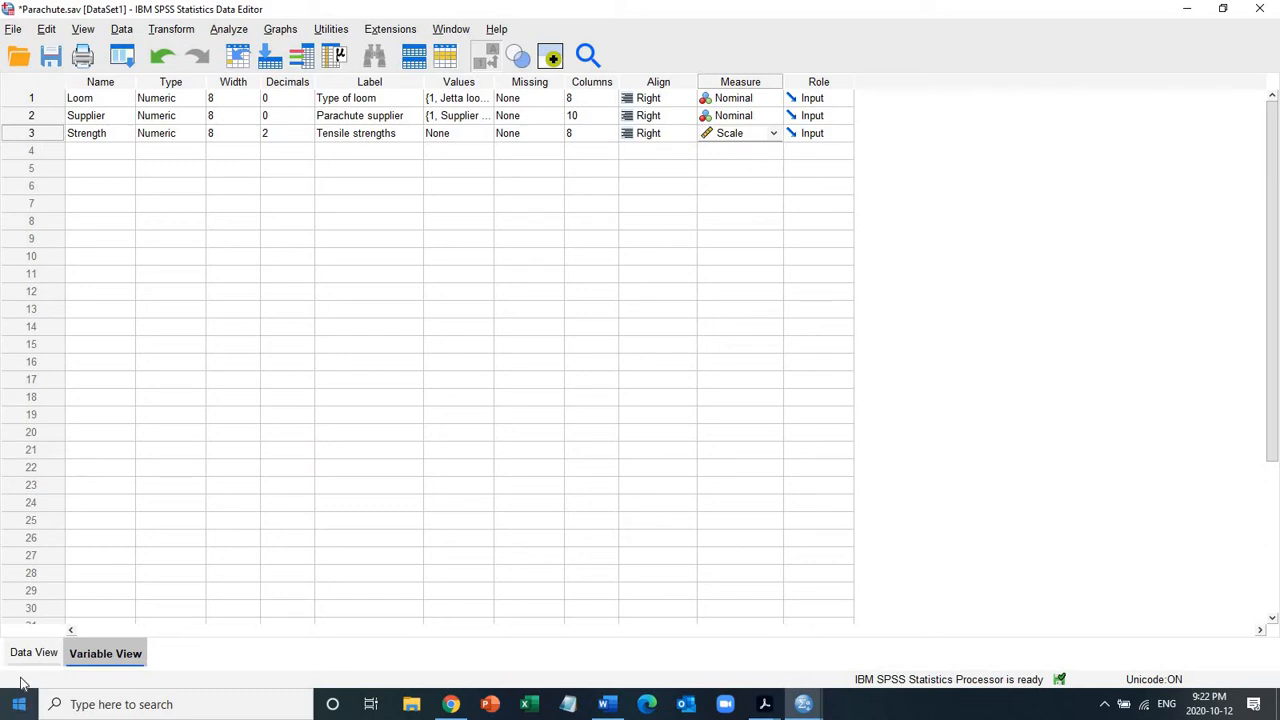
Look over the data and the variable definitions again, and select the whole Supplier column in the data.
left_click(38, 652)
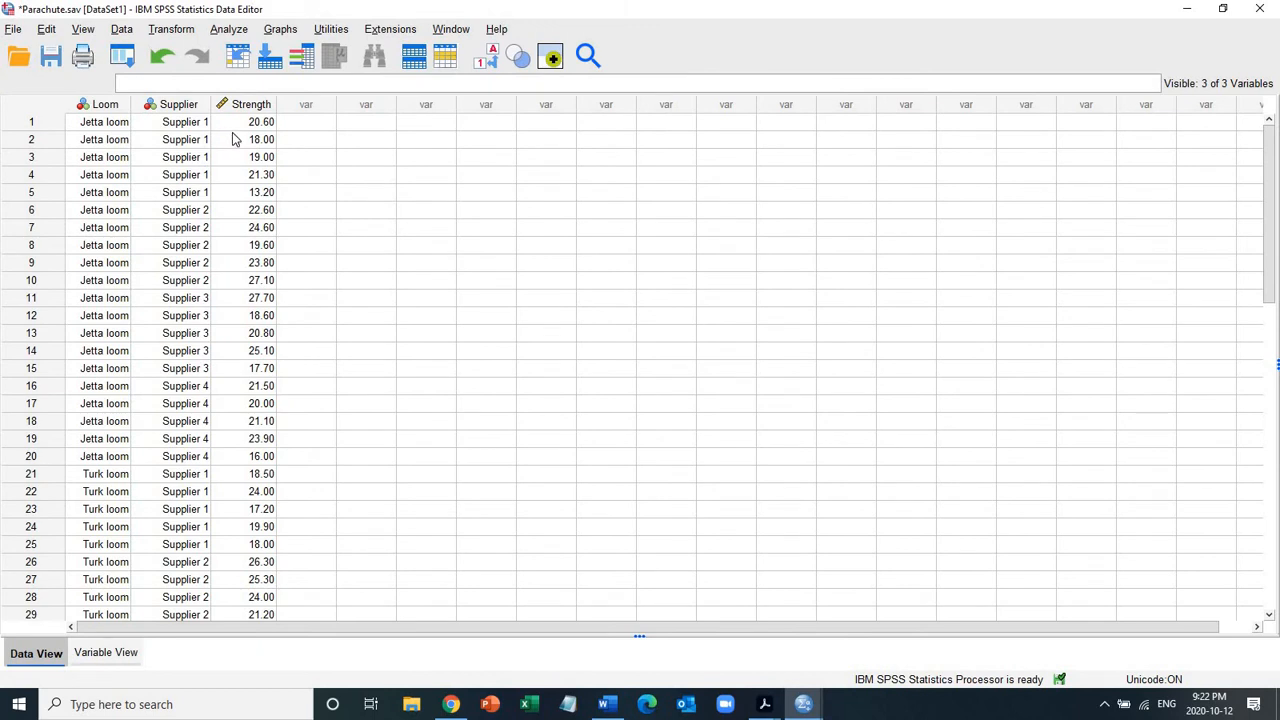
left_click(105, 652)
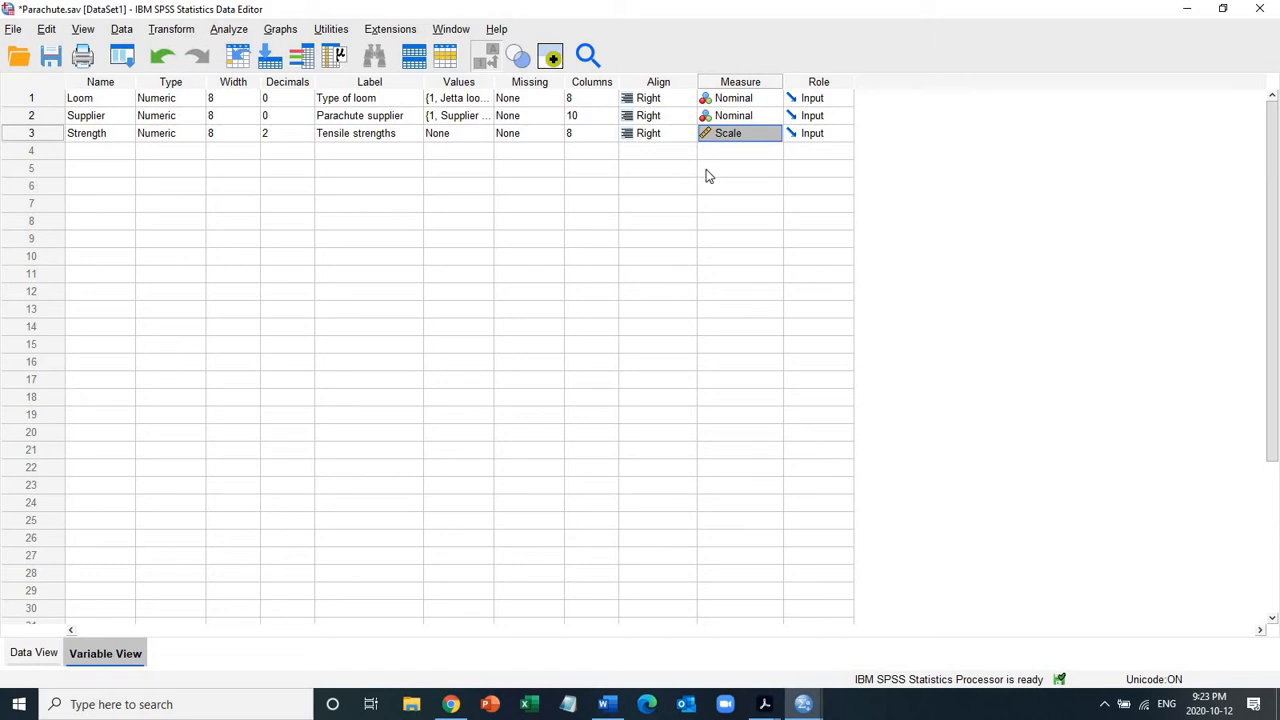
left_click(36, 653)
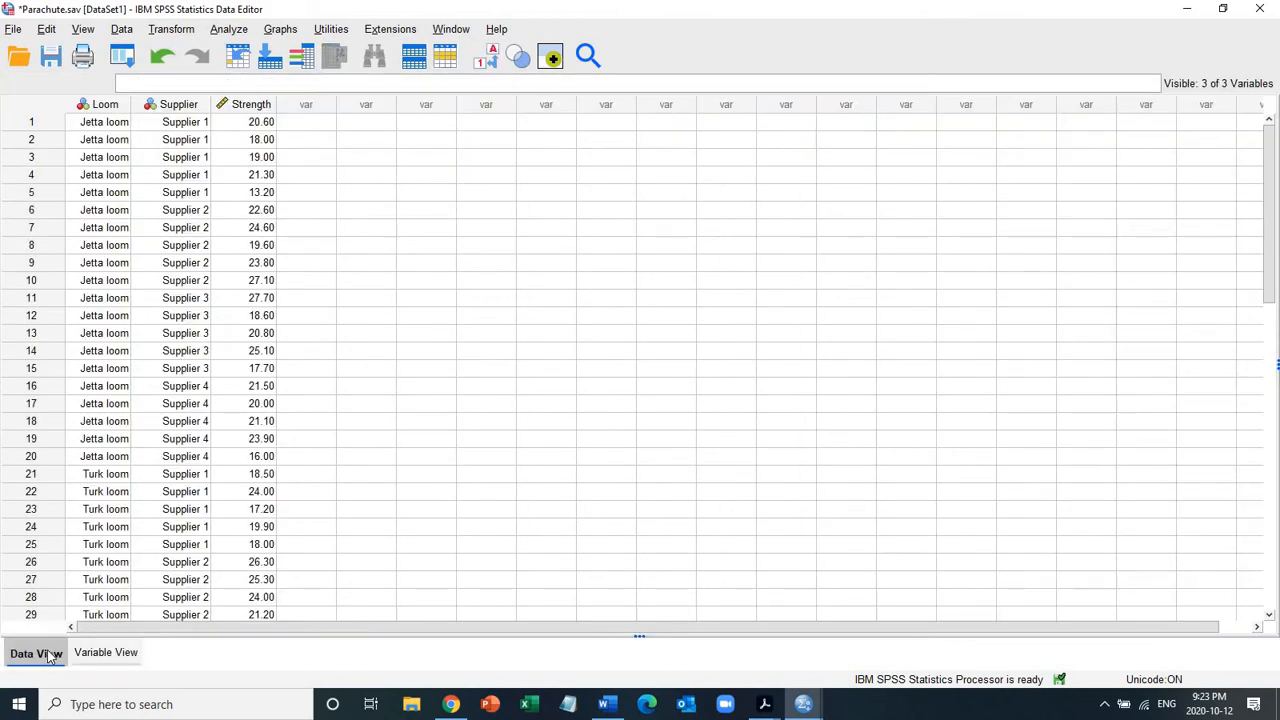
left_click(176, 106)
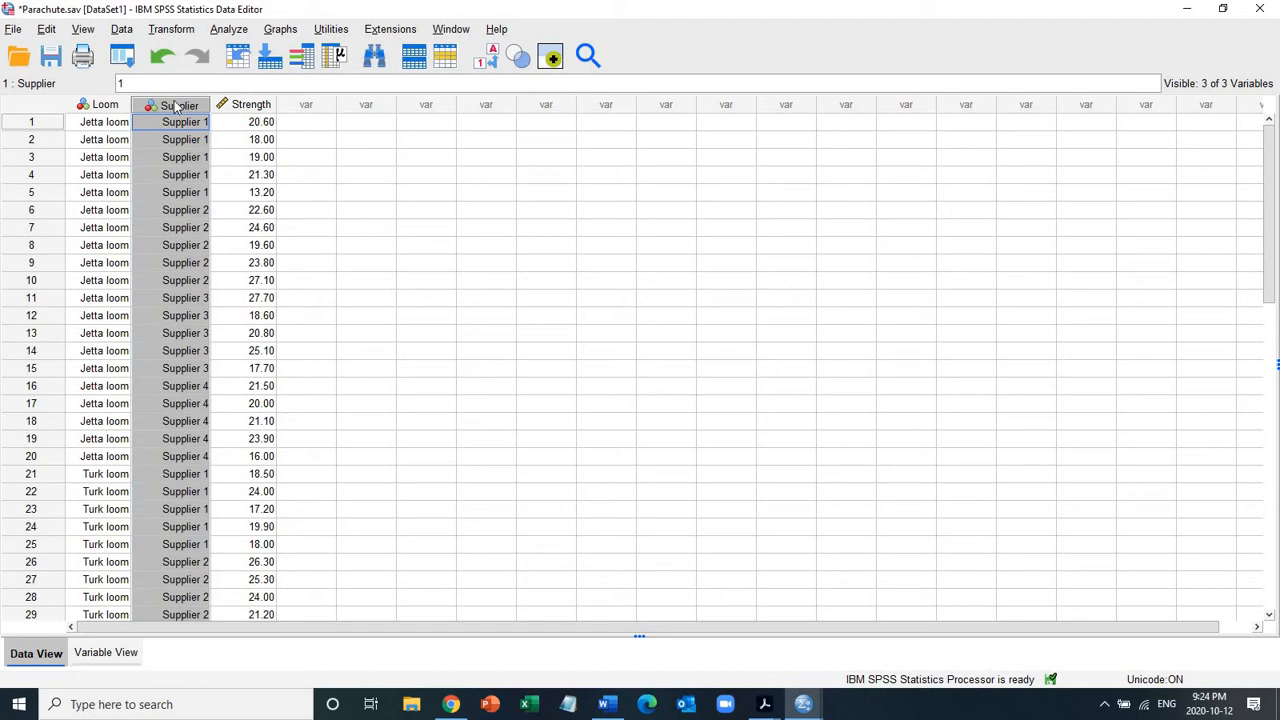
Start a One-Way ANOVA and assign Tensile strengths [Strength] as the dependent variable.
left_click(229, 31)
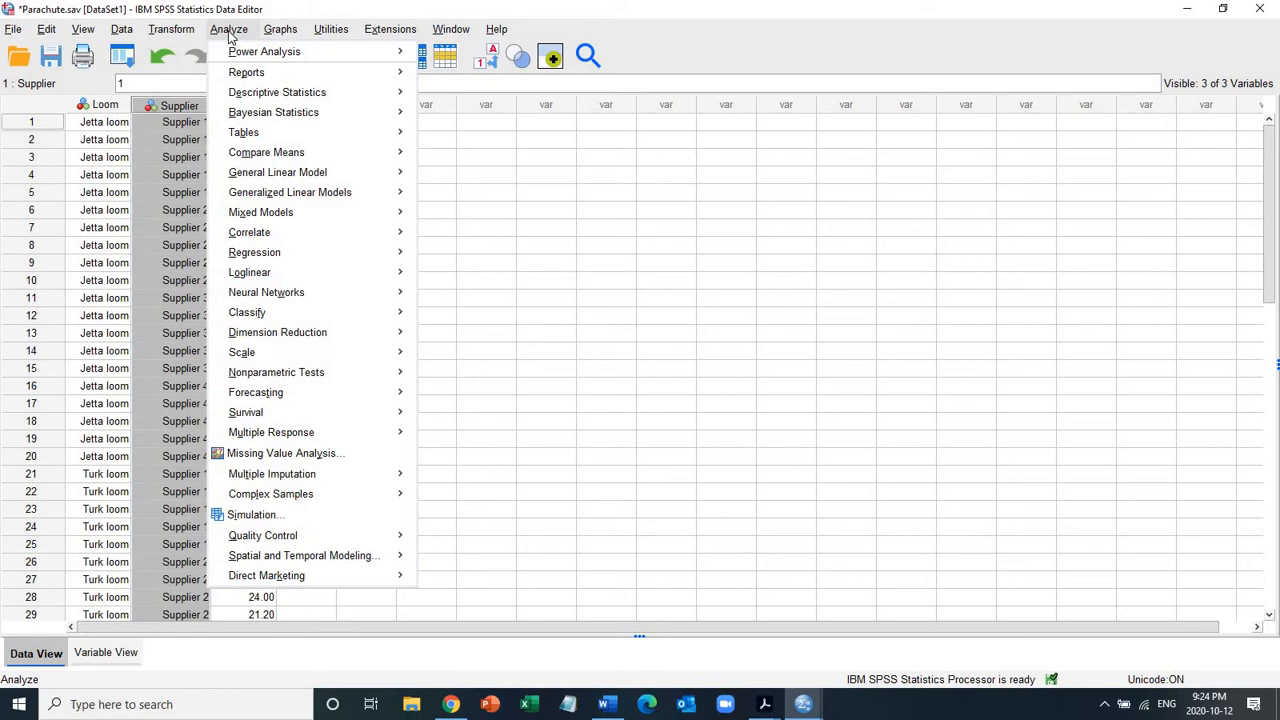
mouse_move(272, 155)
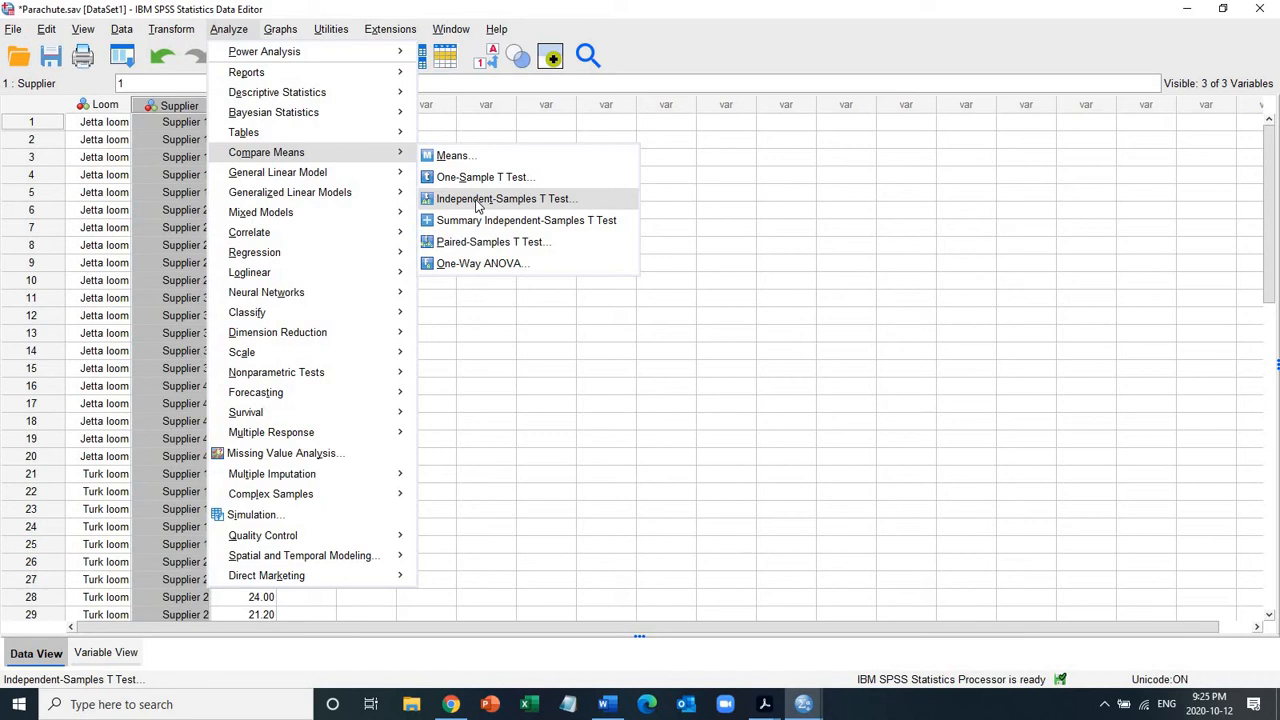
left_click(452, 264)
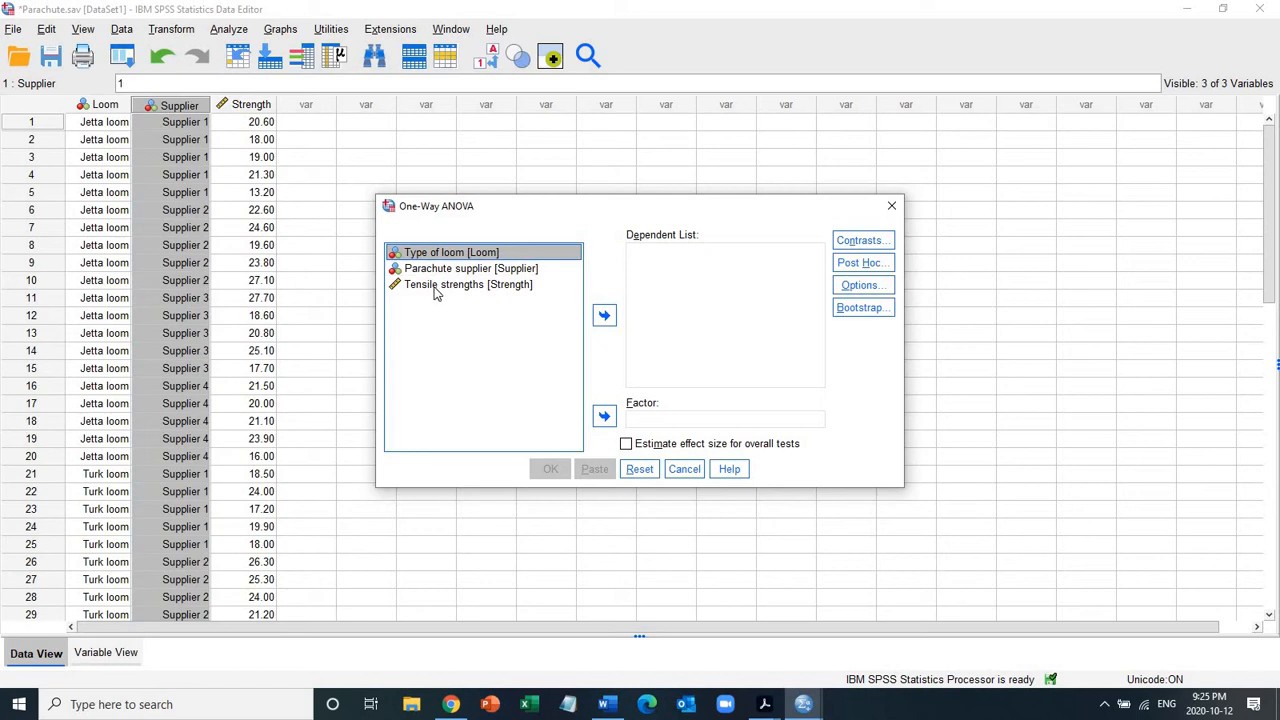
left_click(520, 284)
left_click(604, 315)
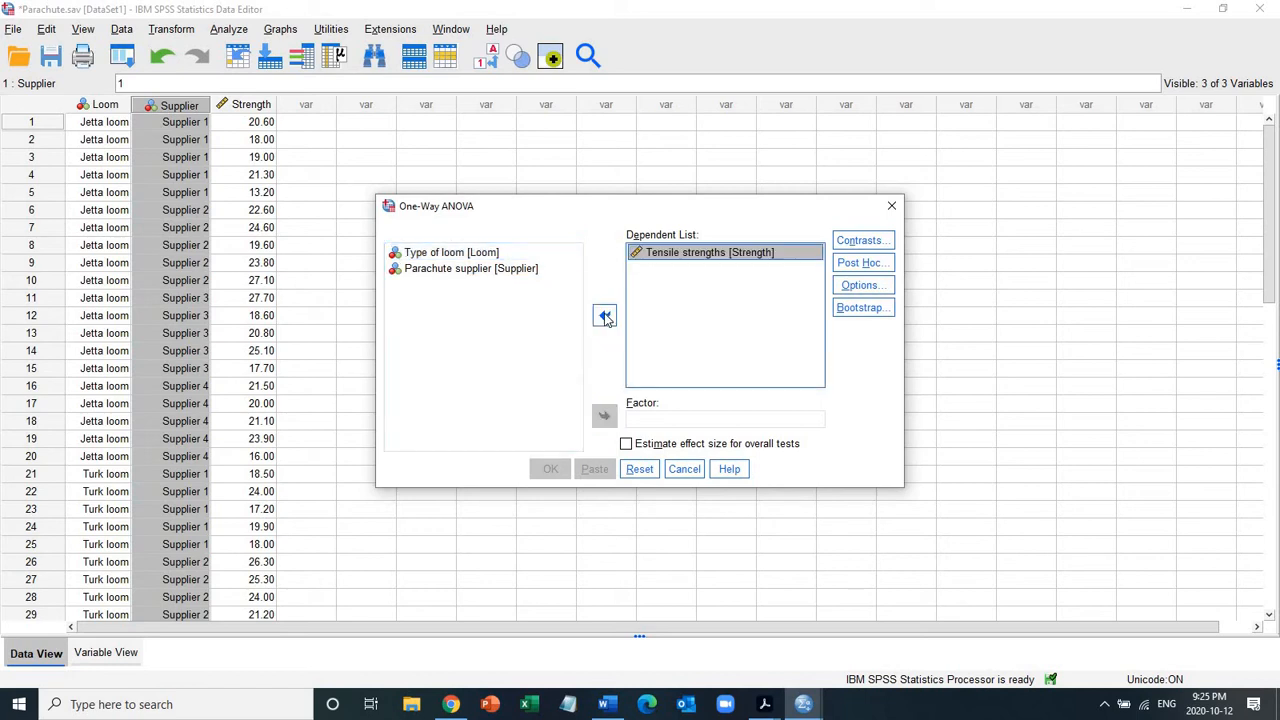
Assign Parachute supplier [Supplier] as the factor and select Tukey as the post hoc multiple comparison test.
left_click(502, 270)
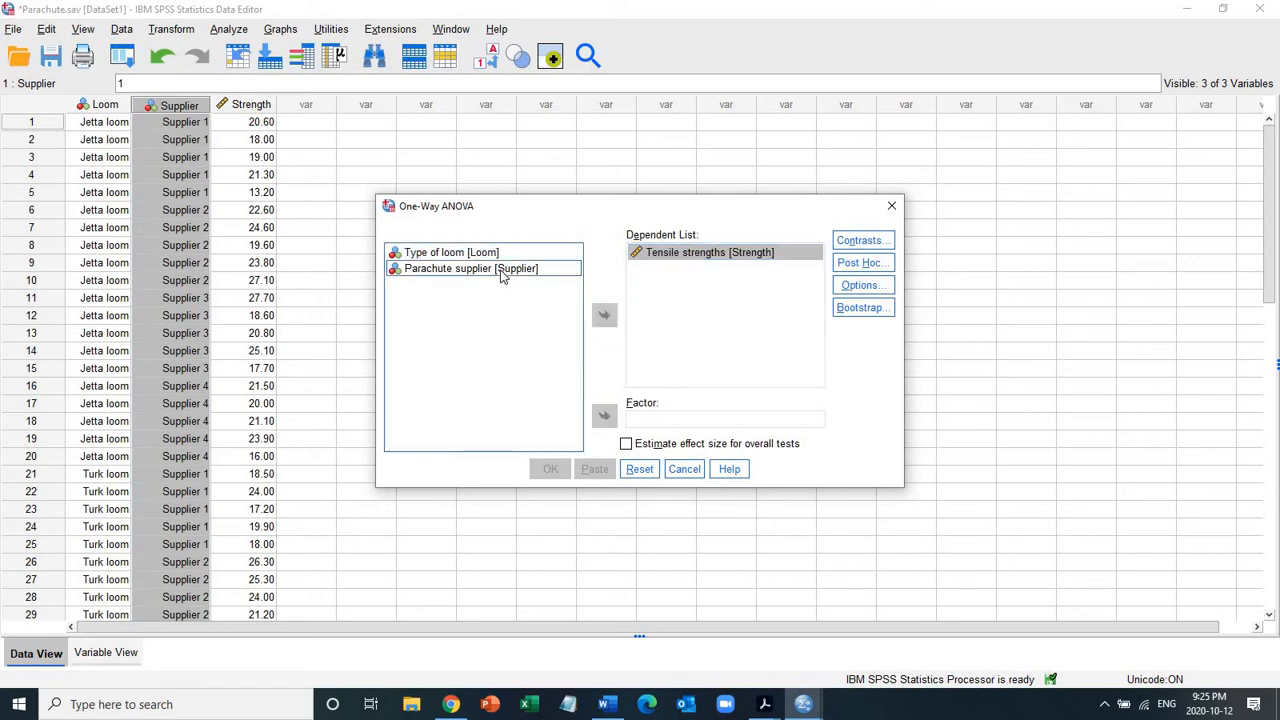
left_click(604, 416)
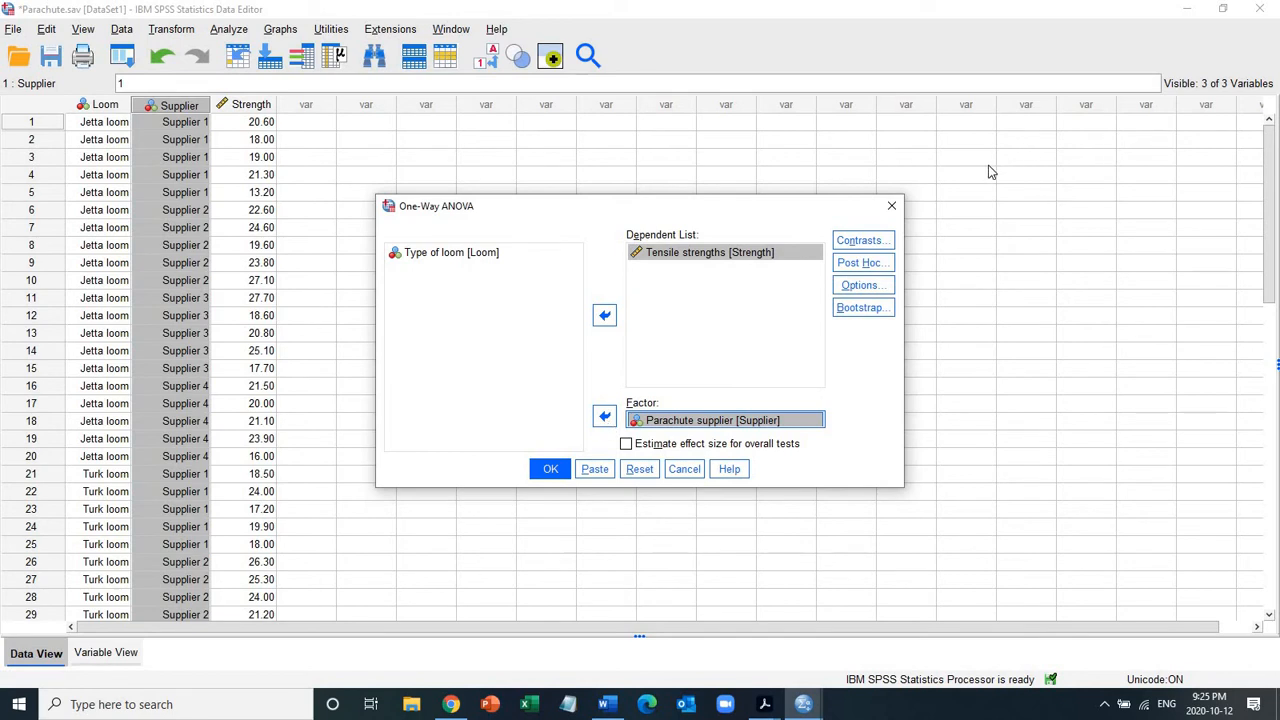
left_click(861, 266)
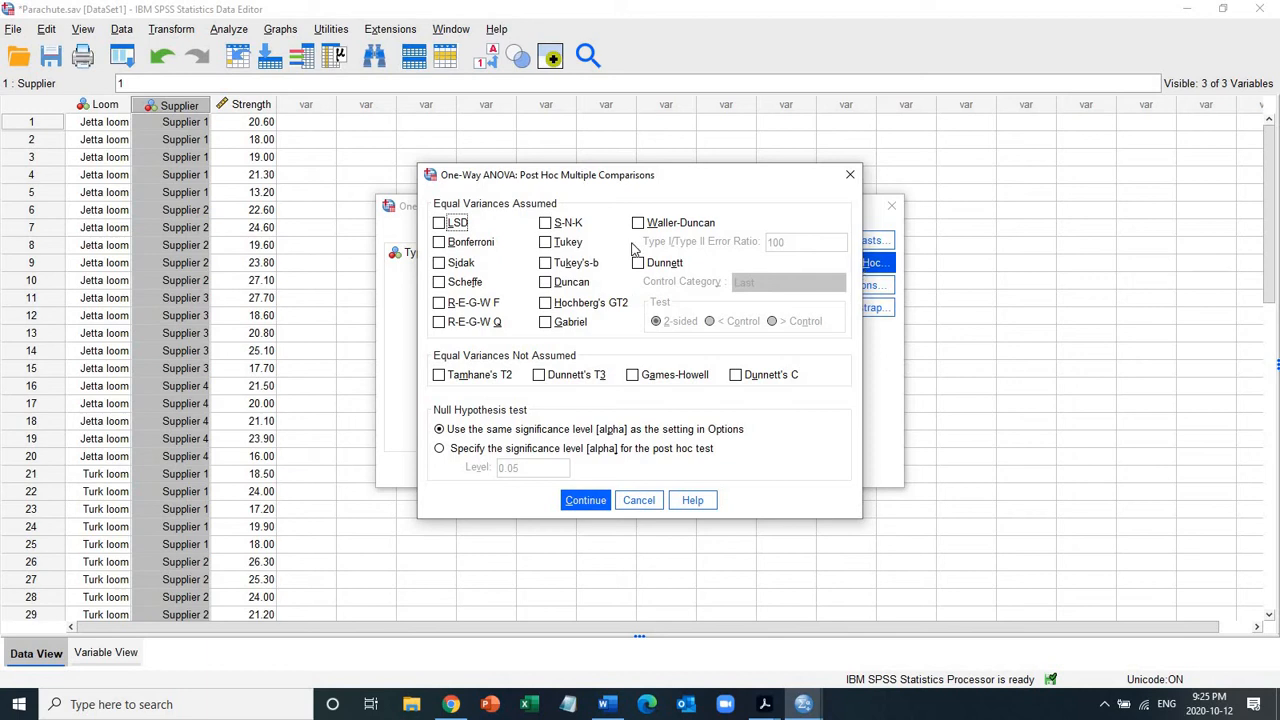
left_click(545, 245)
left_click(545, 246)
left_click(596, 505)
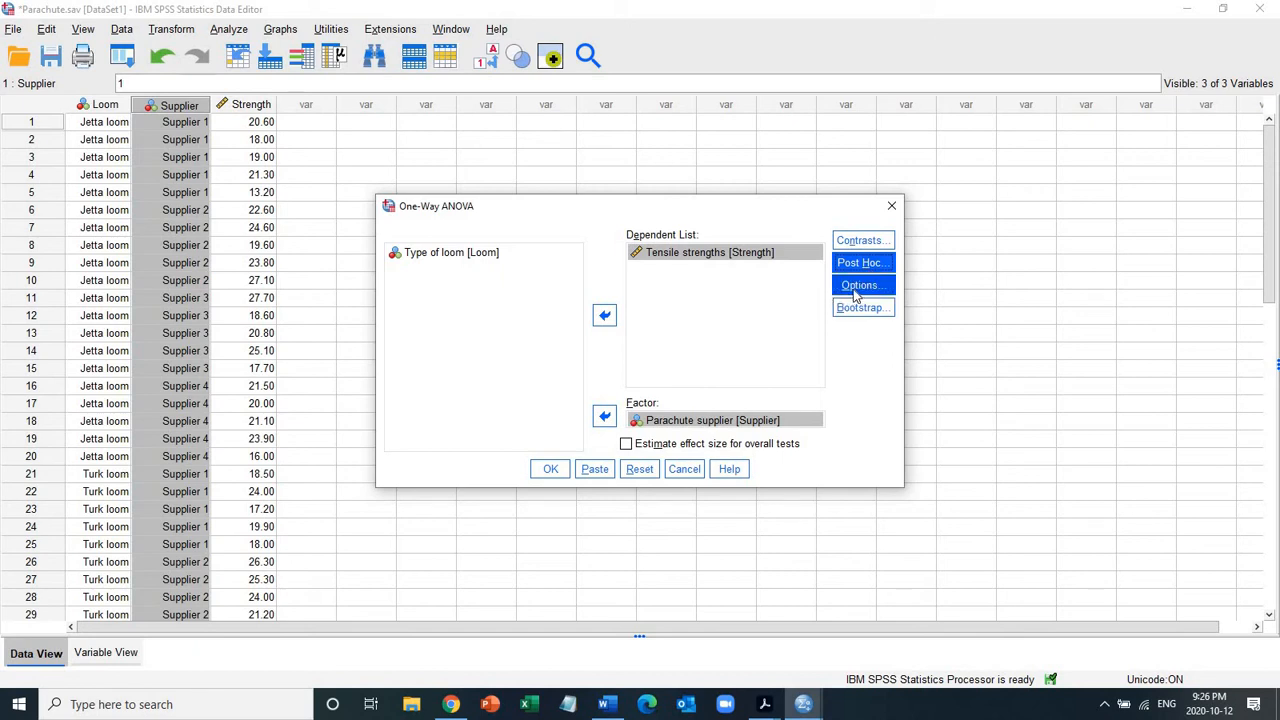
Set the ANOVA options to include Descriptive statistics, the Homogeneity of variance test and a Means plot.
left_click(855, 288)
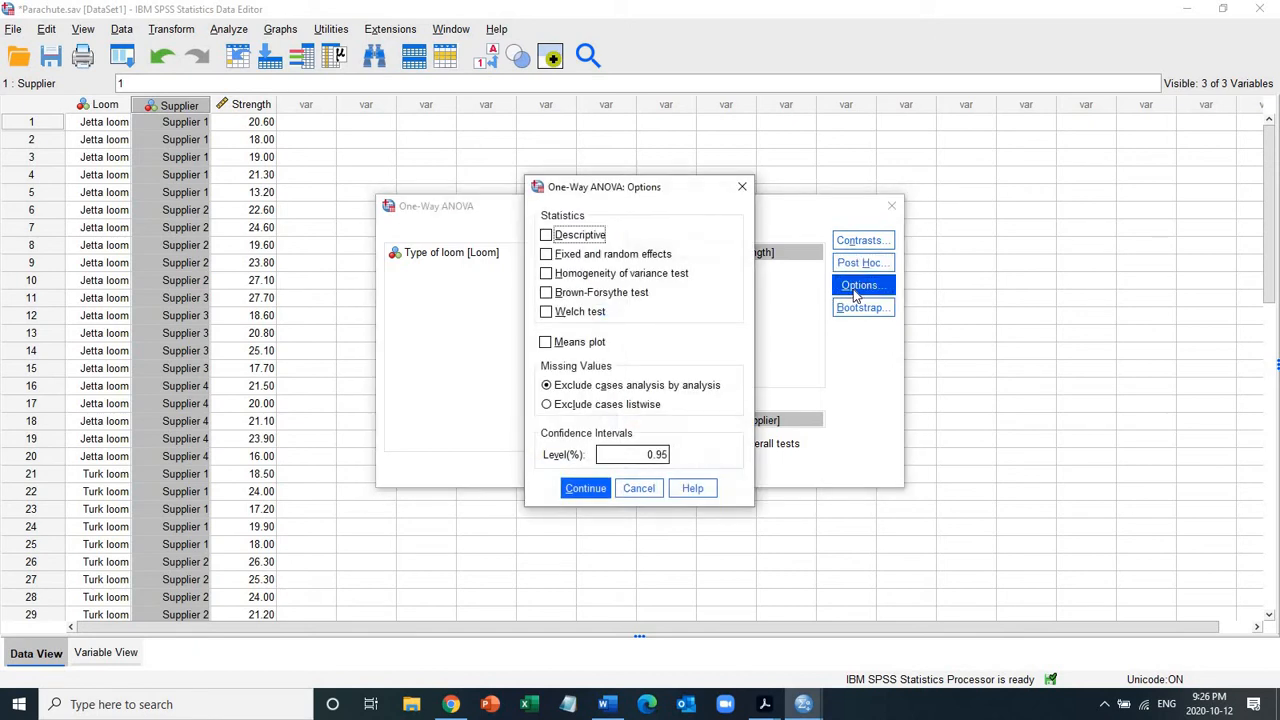
left_click(547, 237)
left_click(556, 278)
left_click(554, 278)
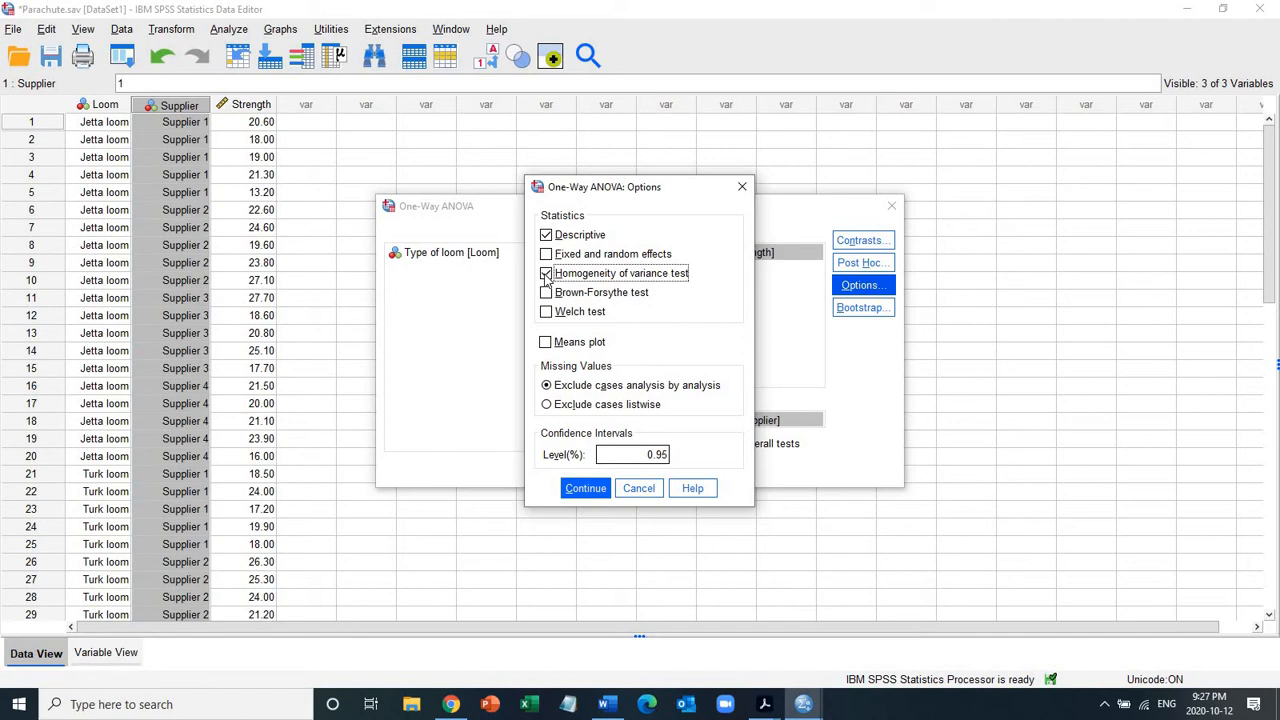
left_click(546, 341)
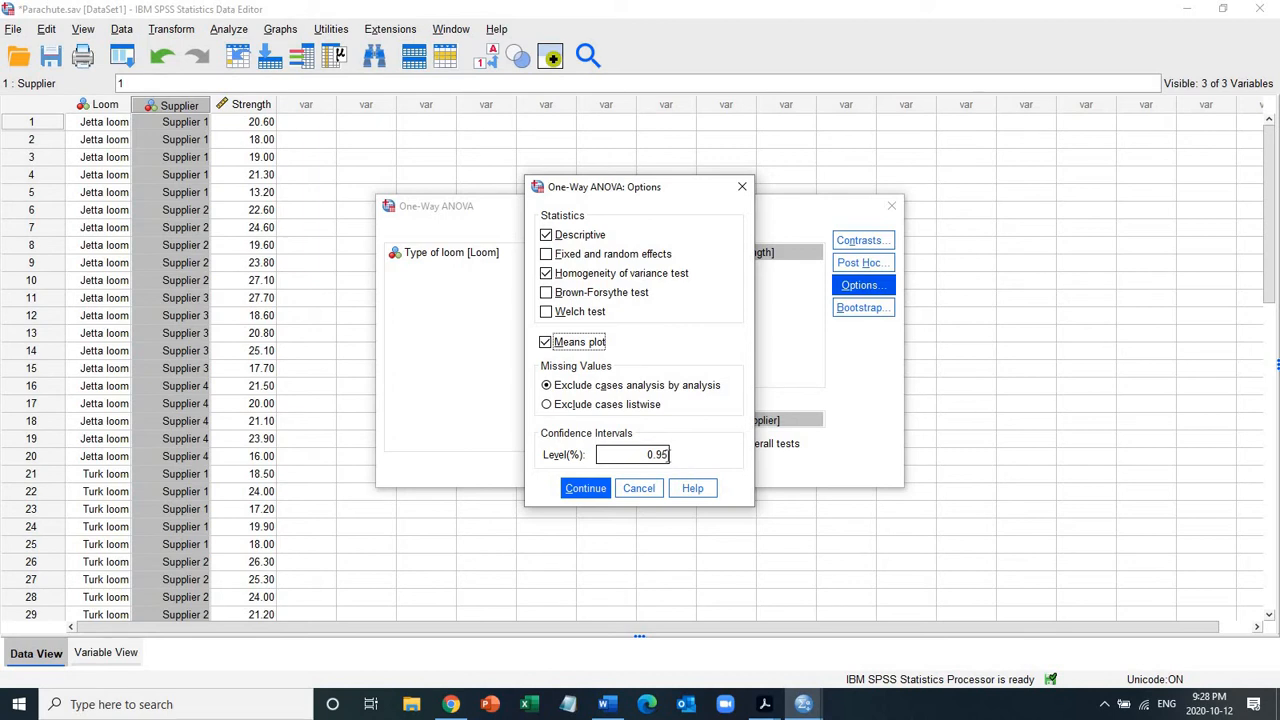
left_click(574, 490)
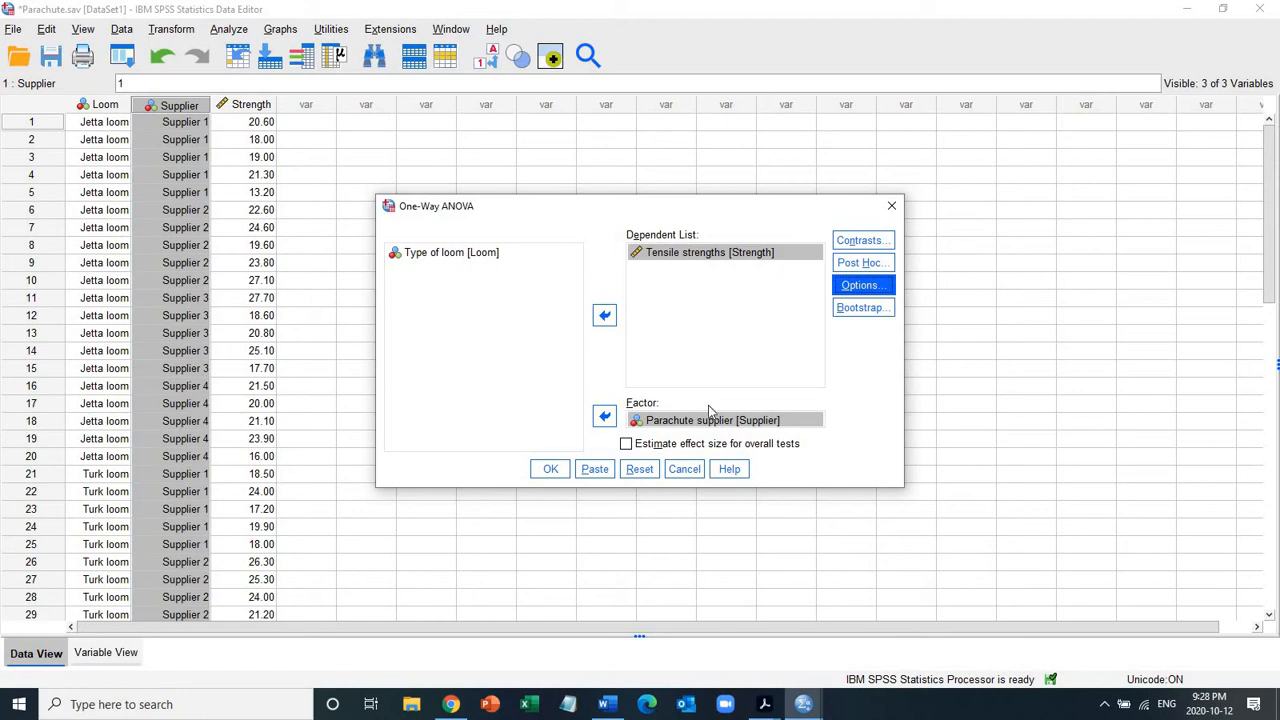
Run the One-Way ANOVA and maximize the window showing its output.
left_click(850, 307)
left_click(551, 469)
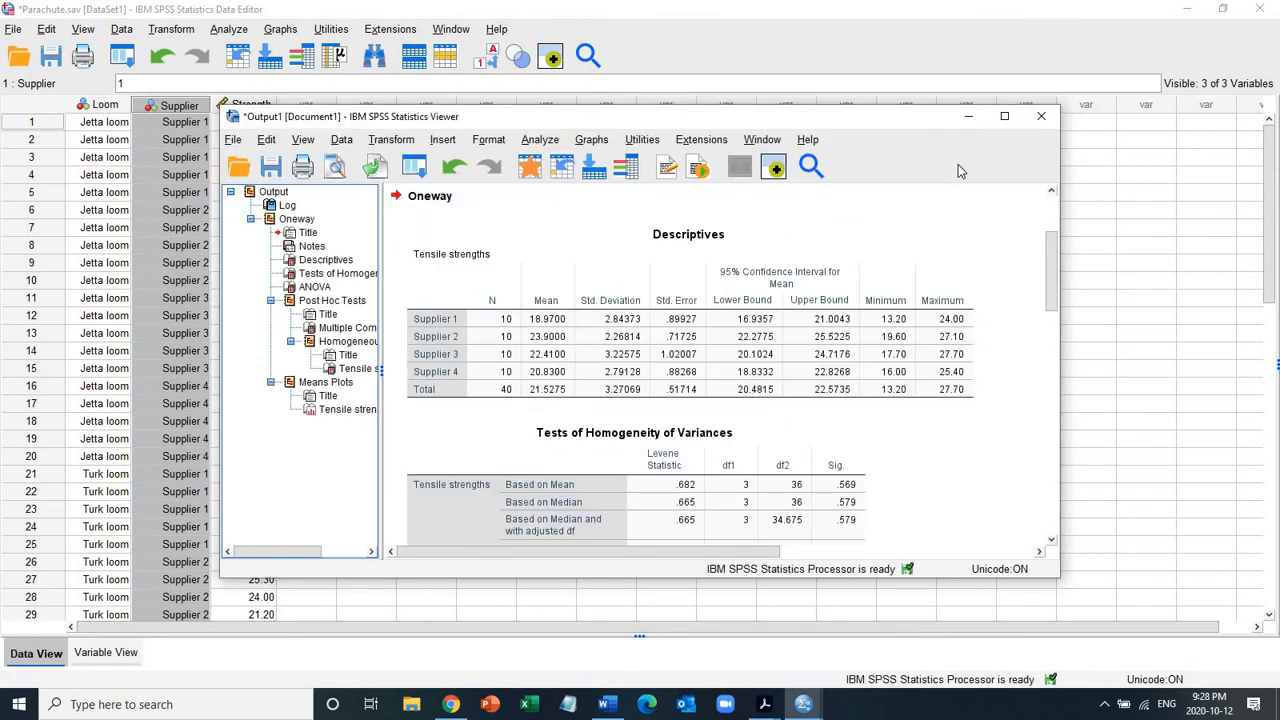
left_click(1004, 116)
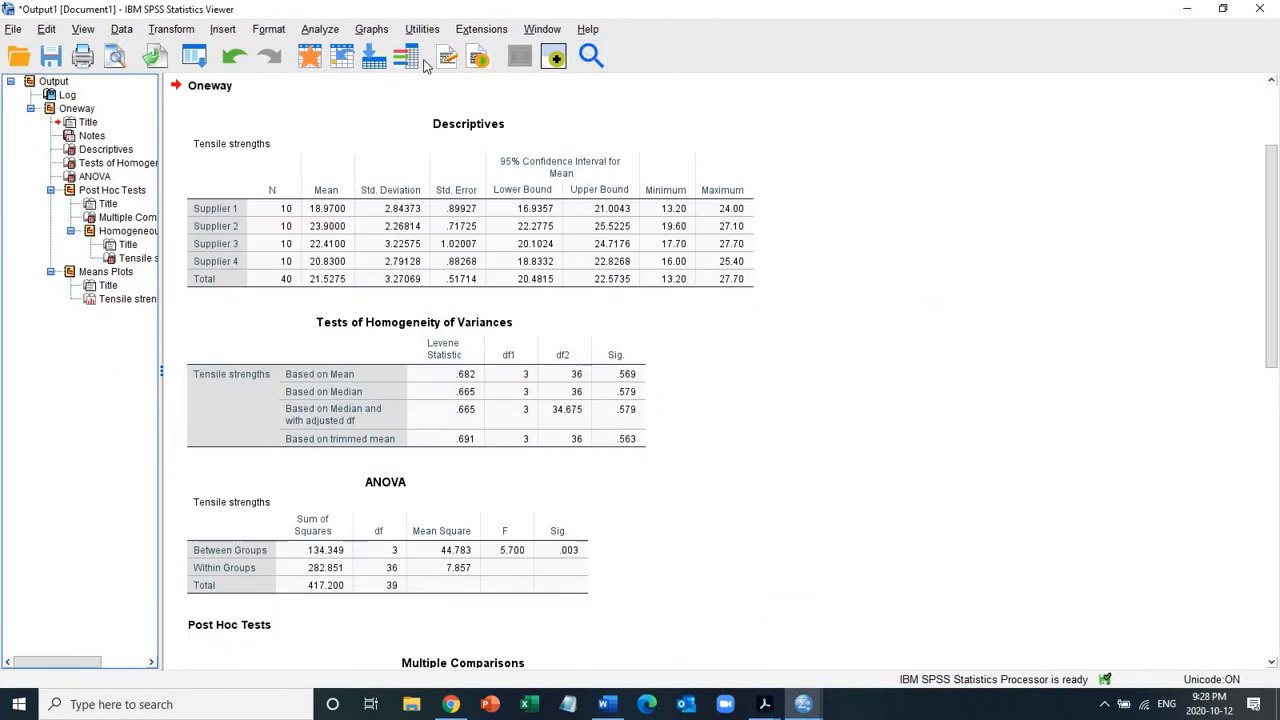
Examine the Descriptives, Tests of Homogeneity of Variances and ANOVA tables for the tensile strengths.
left_click(311, 223)
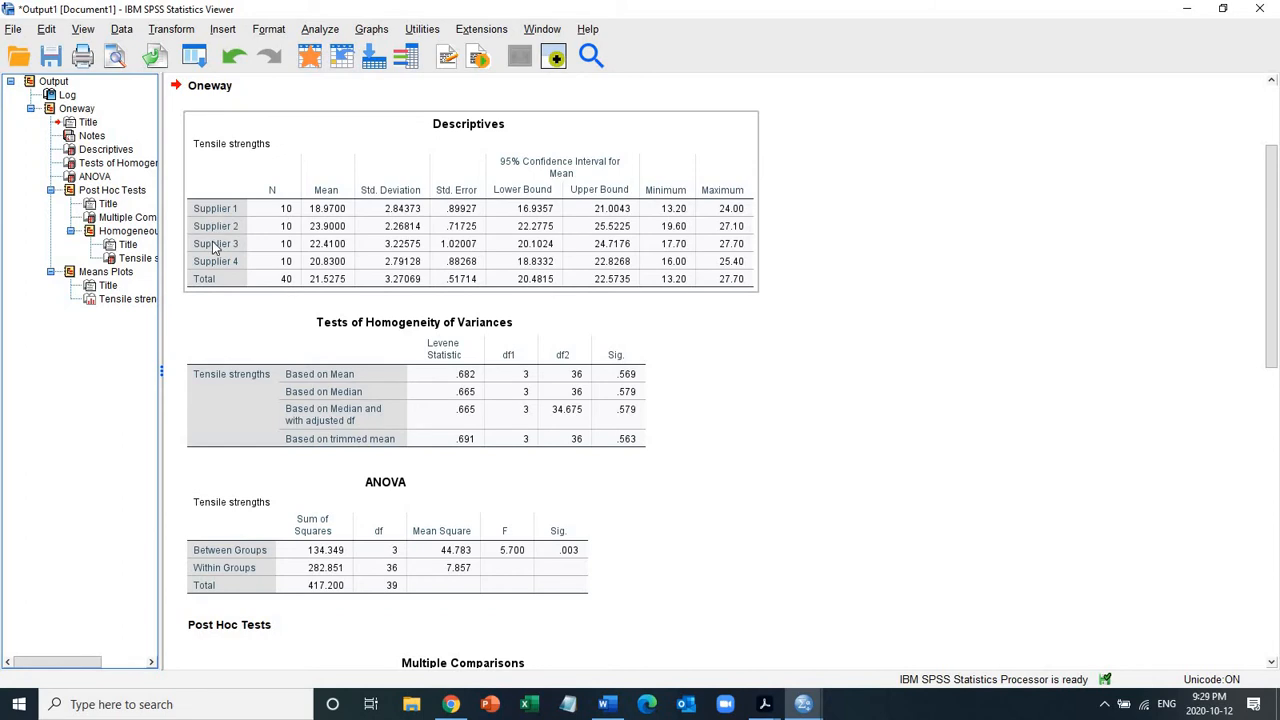
left_click(330, 210)
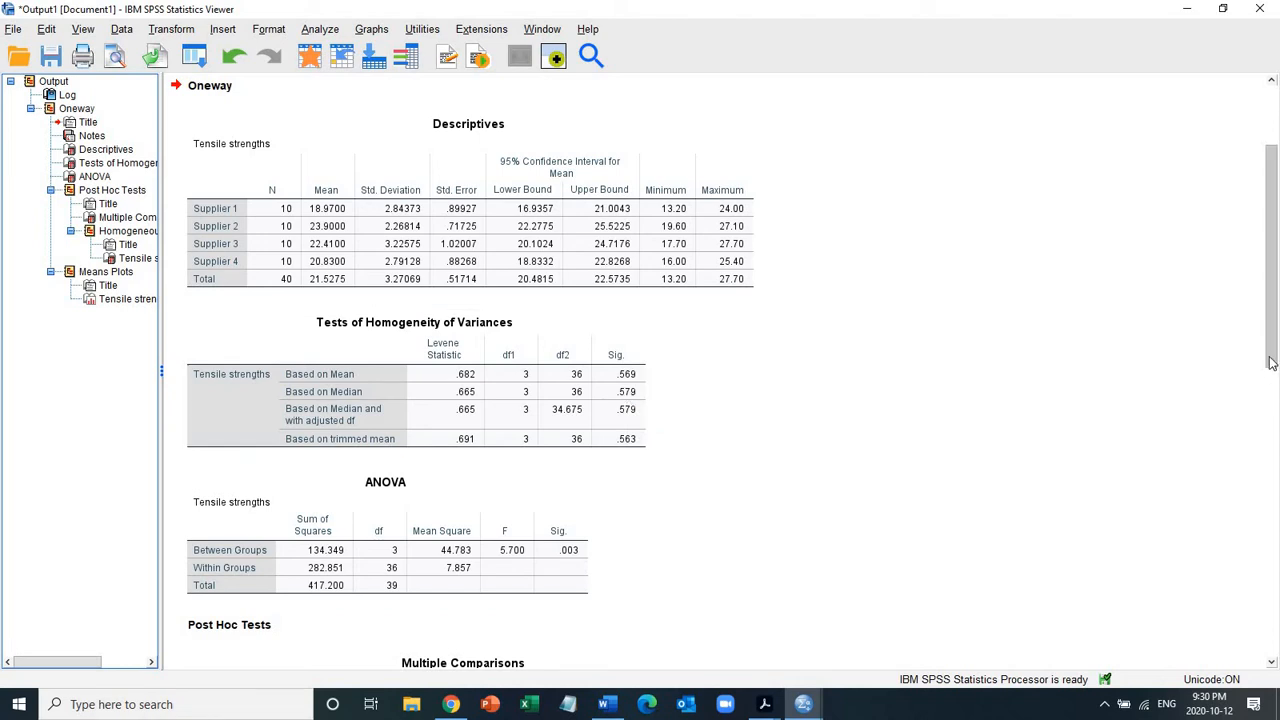
scroll(1272, 360, "down", 5)
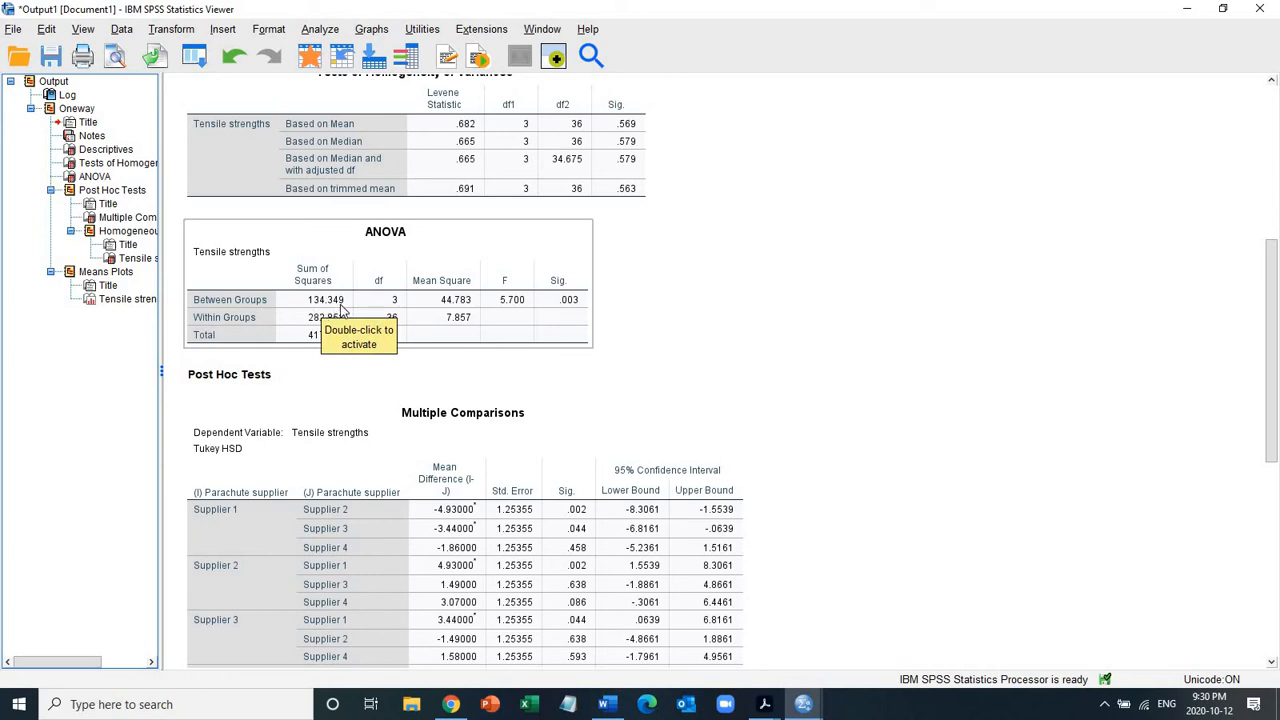
left_click(342, 341)
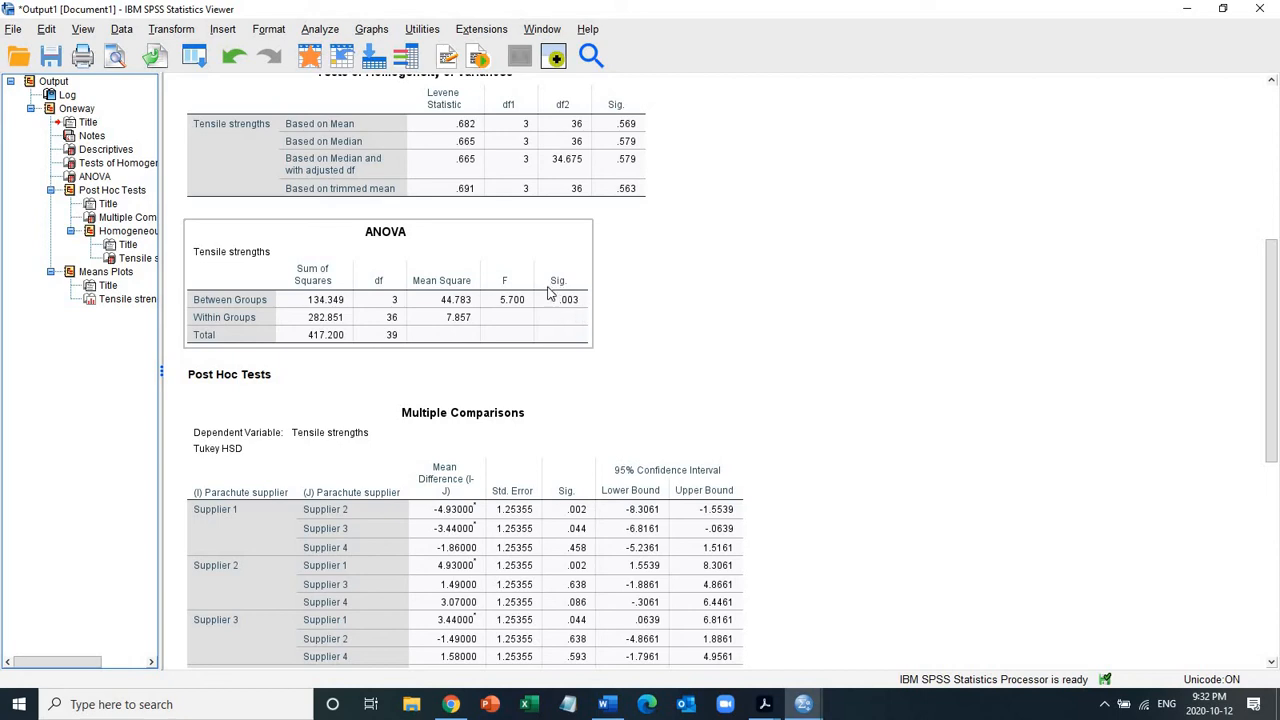
left_click_drag(1272, 265, 1273, 294)
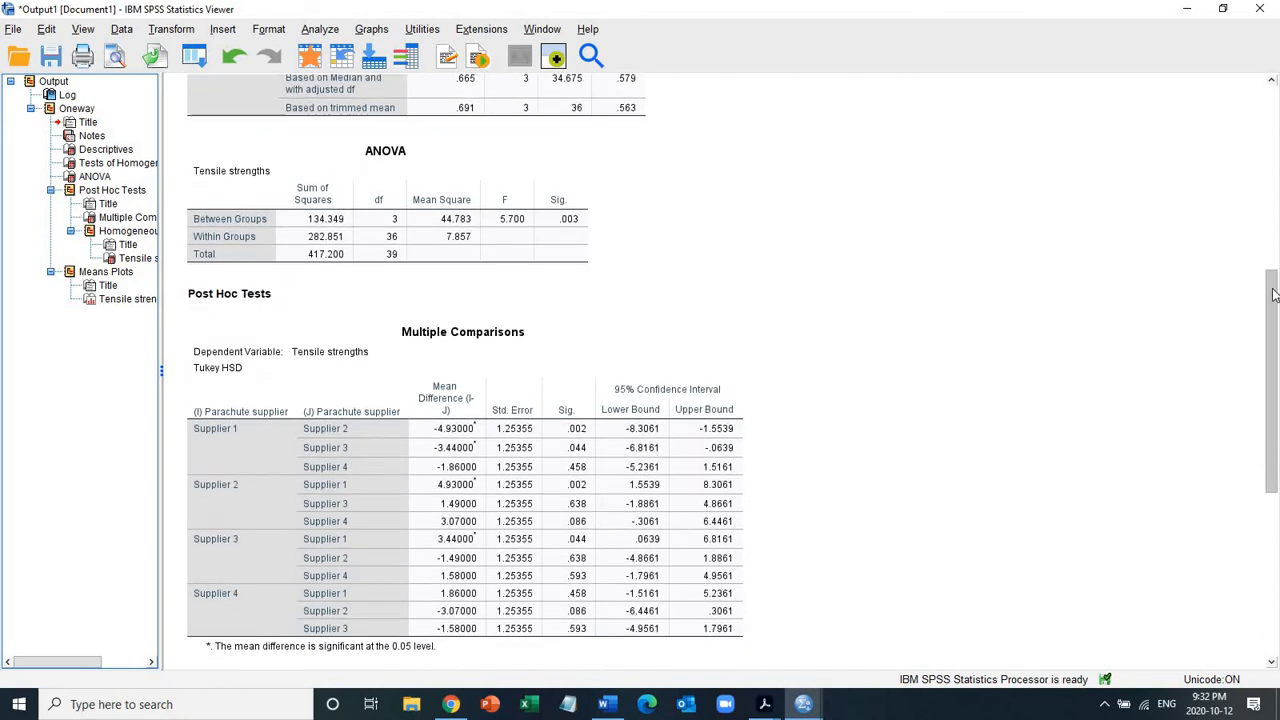
left_click(574, 237)
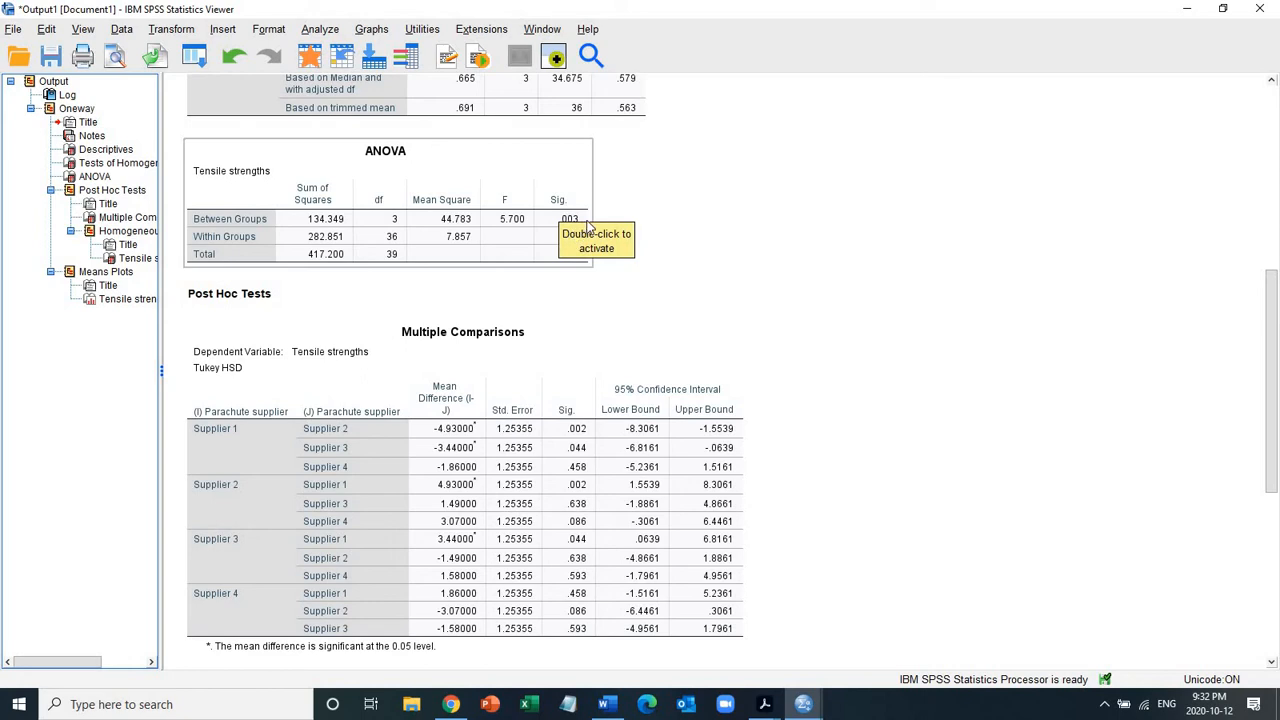
left_click(816, 274)
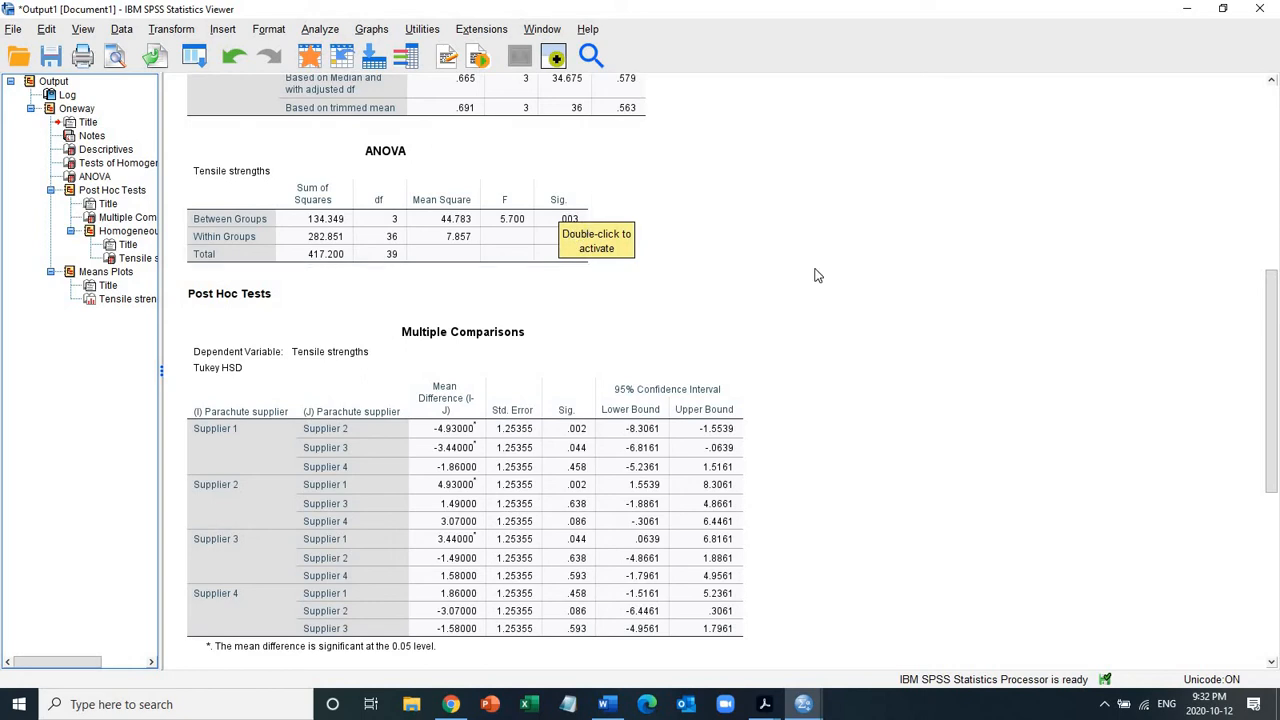
Examine the Tukey Multiple Comparisons, the Homogeneous Subsets table and the means plot of tensile strengths by supplier.
left_click(528, 300)
left_click(400, 368)
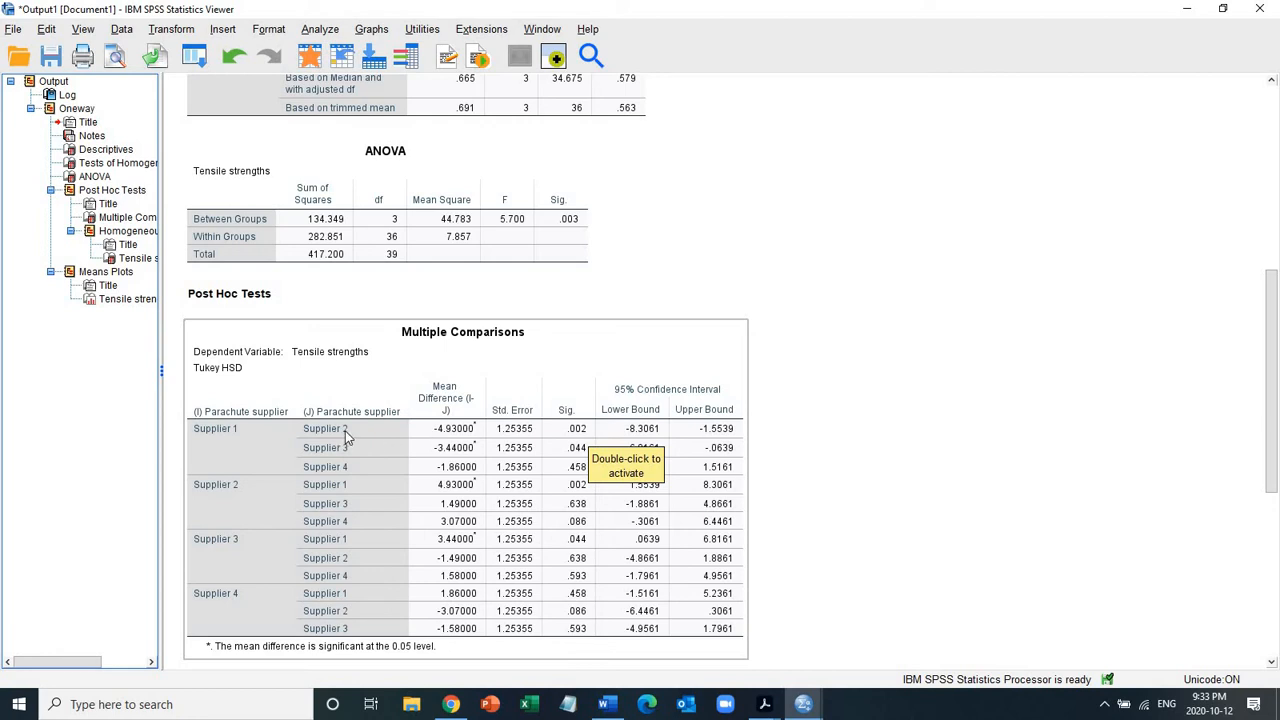
left_click(815, 407)
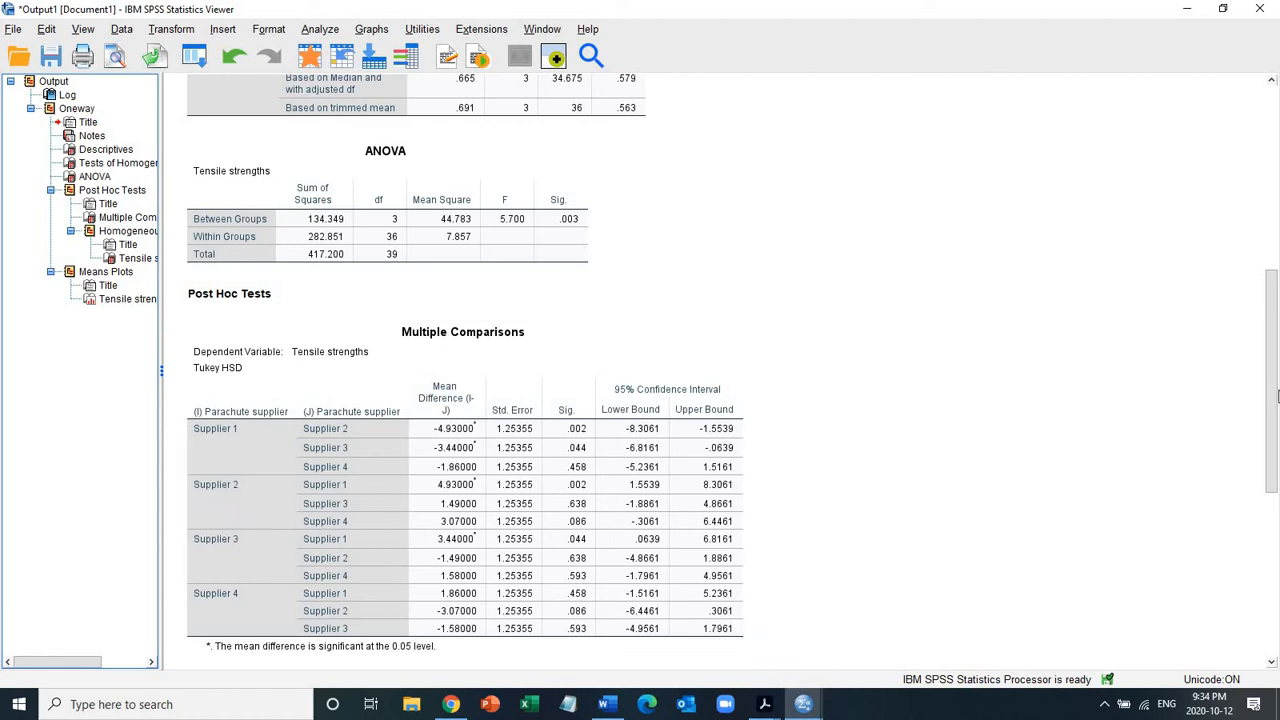
left_click_drag(1272, 399, 1275, 533)
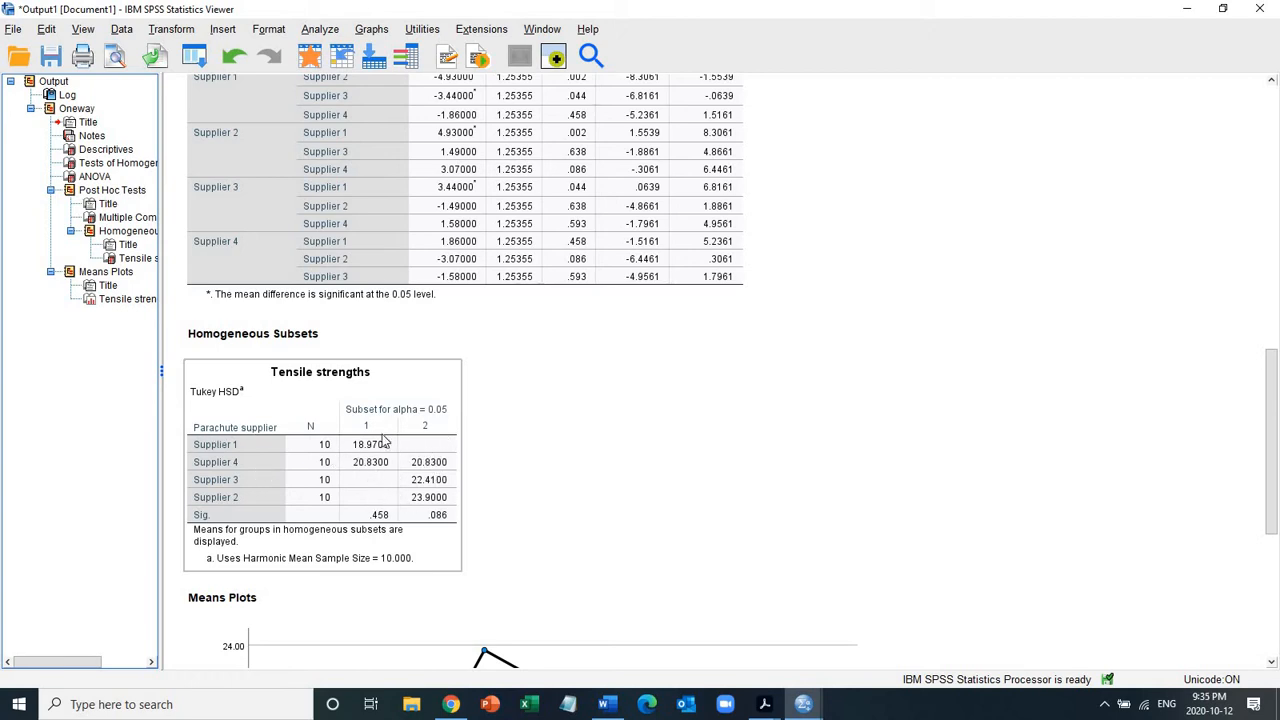
left_click(1196, 458)
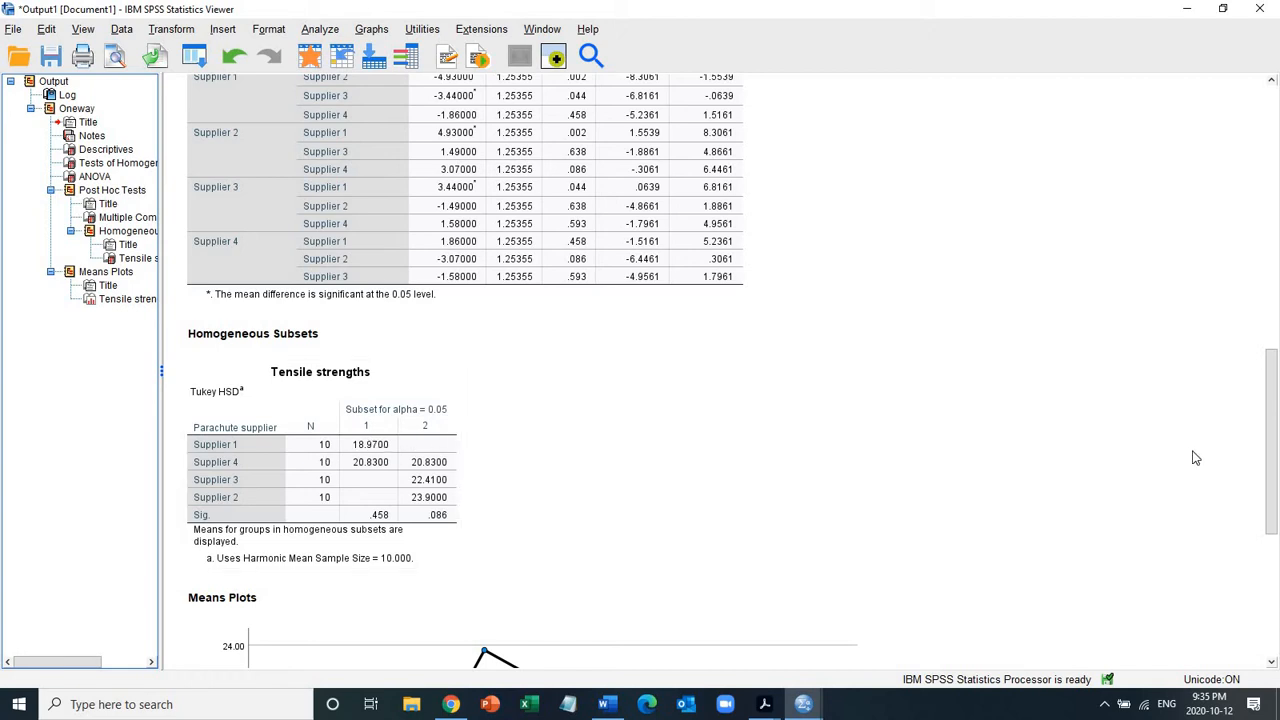
scroll(1276, 532, "down", 4)
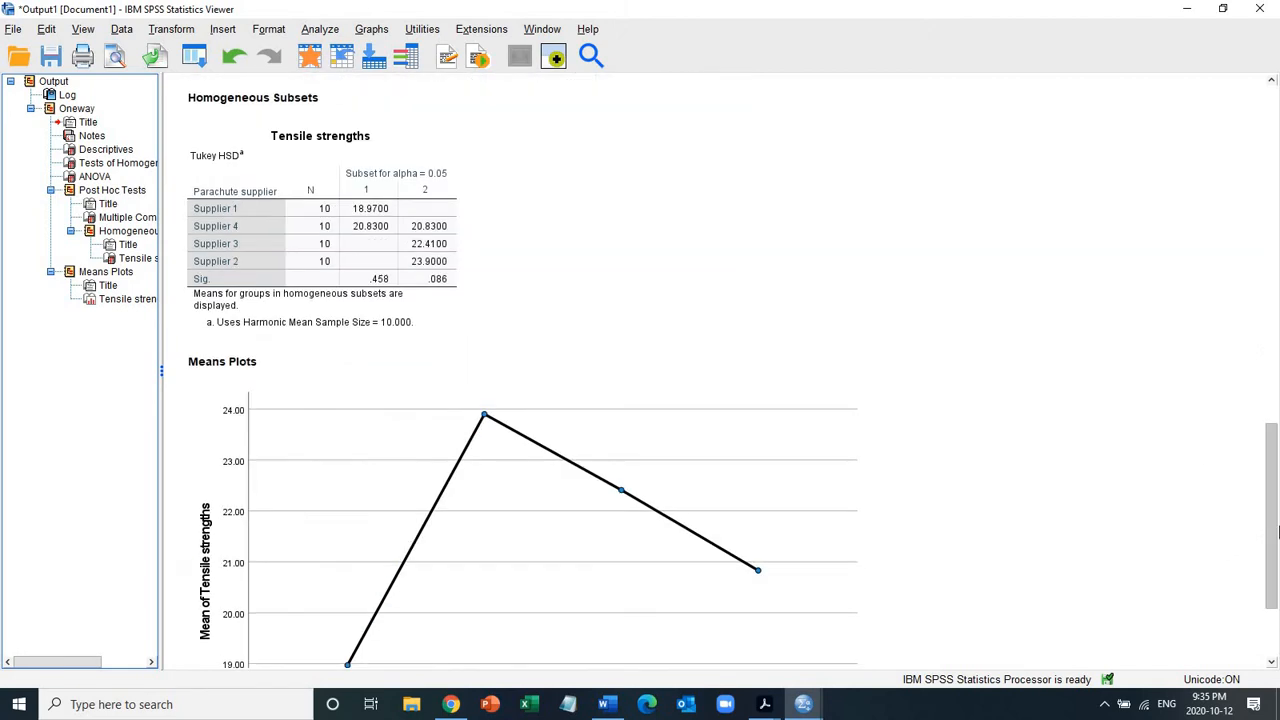
scroll(1276, 532, "down", 3)
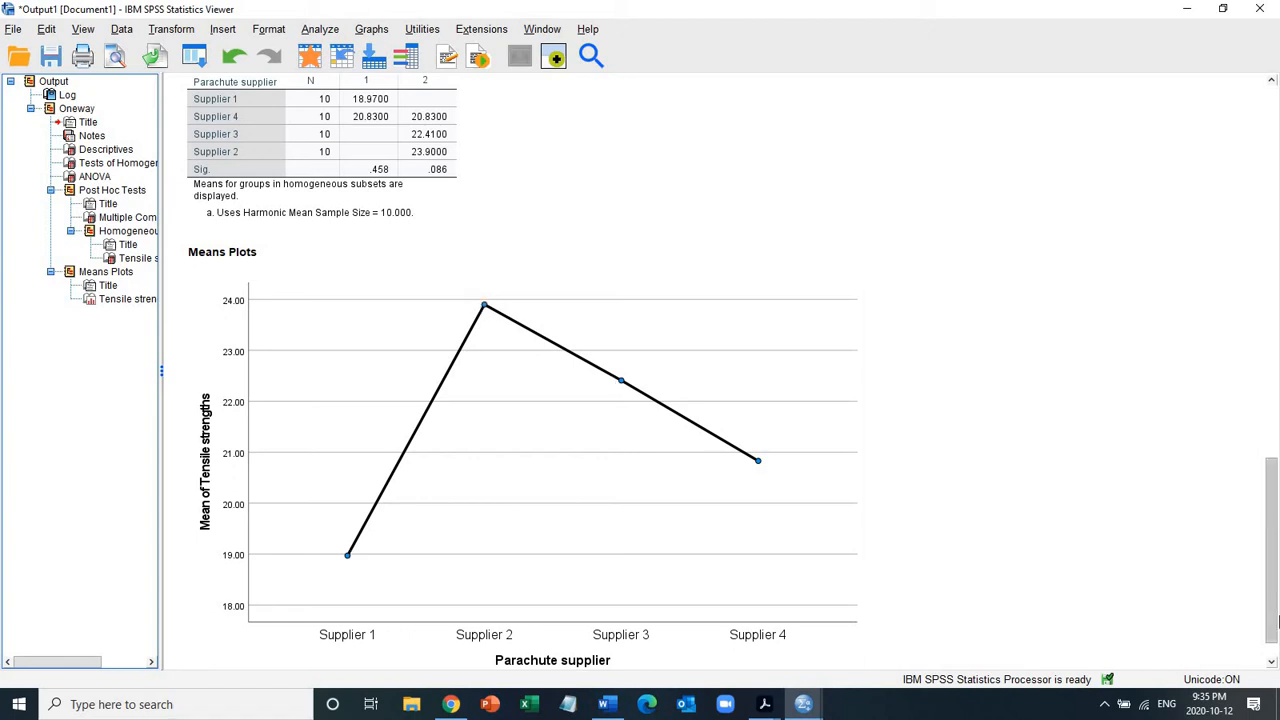
scroll(1275, 622, "down", 1)
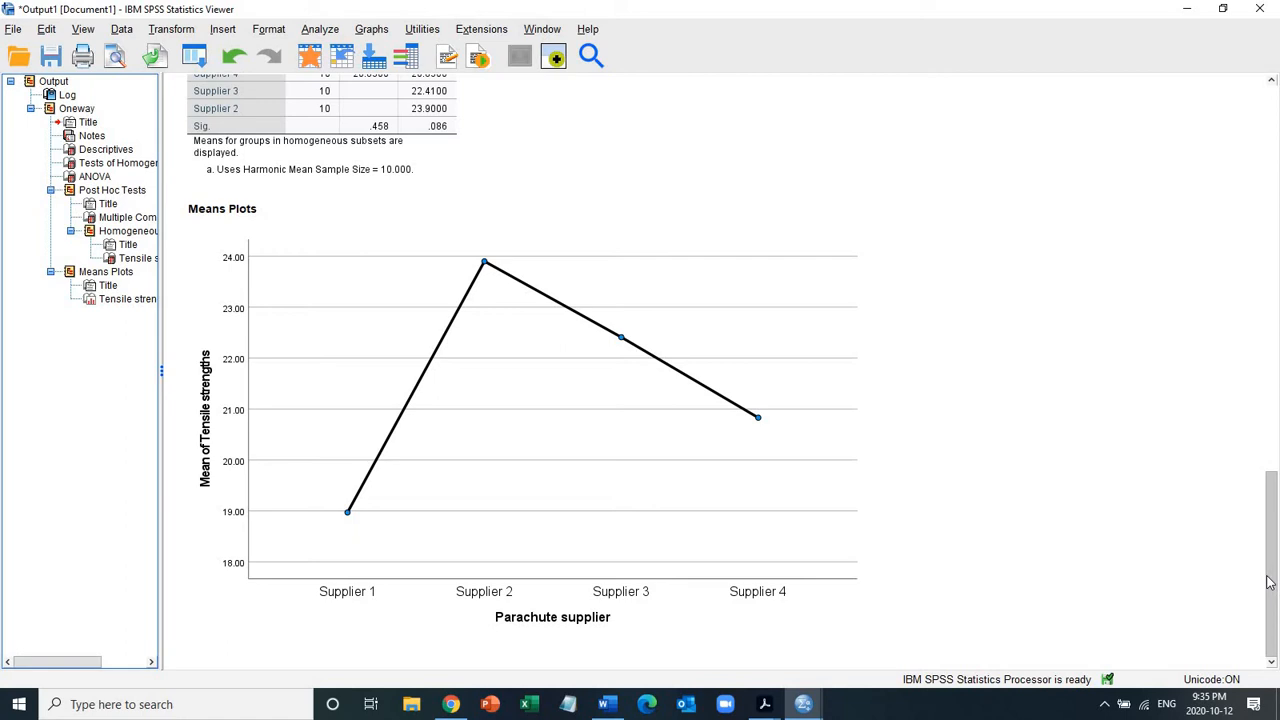
Go over the output again from its beginning and show the copy options available for the ANOVA table.
left_click_drag(1270, 582, 1276, 106)
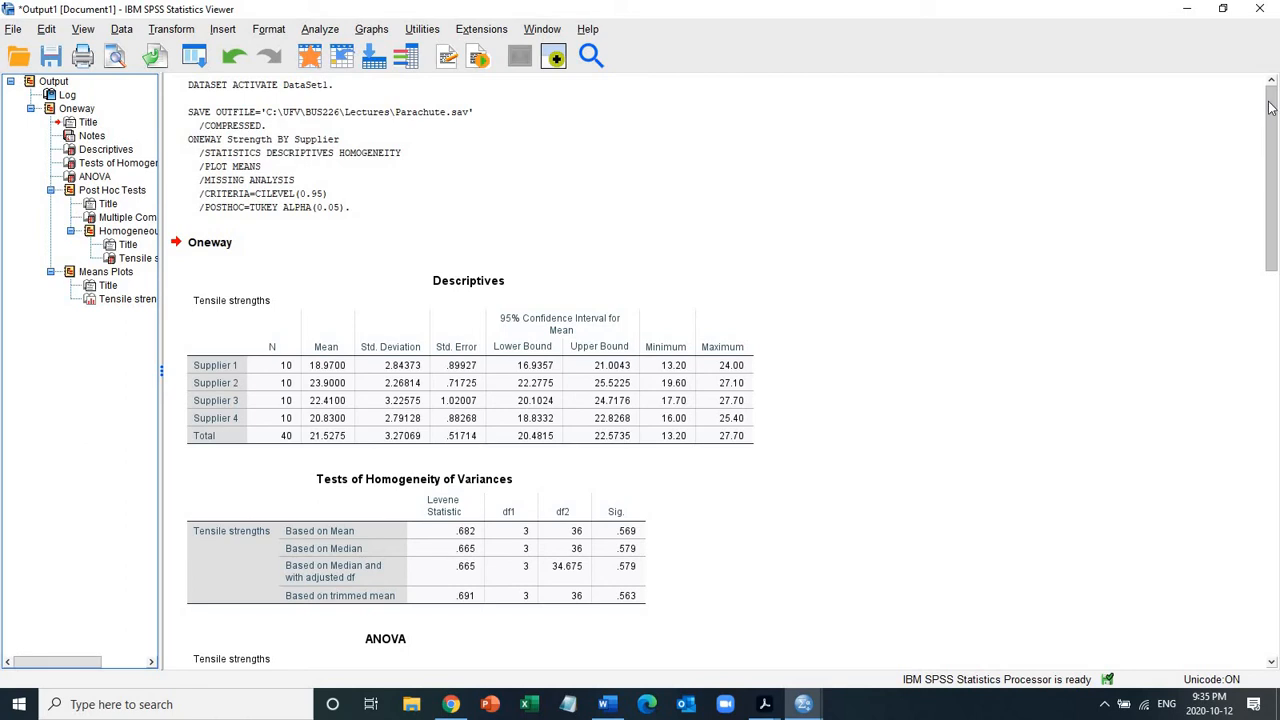
left_click_drag(1278, 165, 1274, 259)
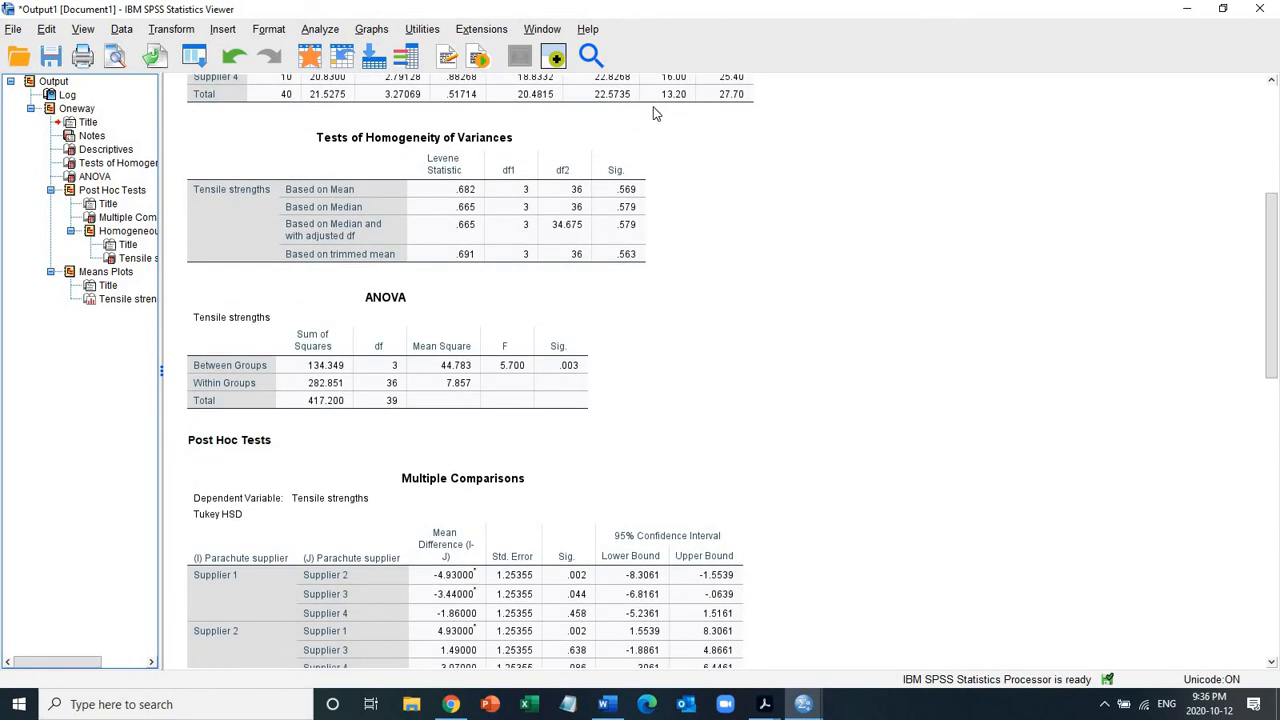
left_click(428, 328)
right_click(428, 328)
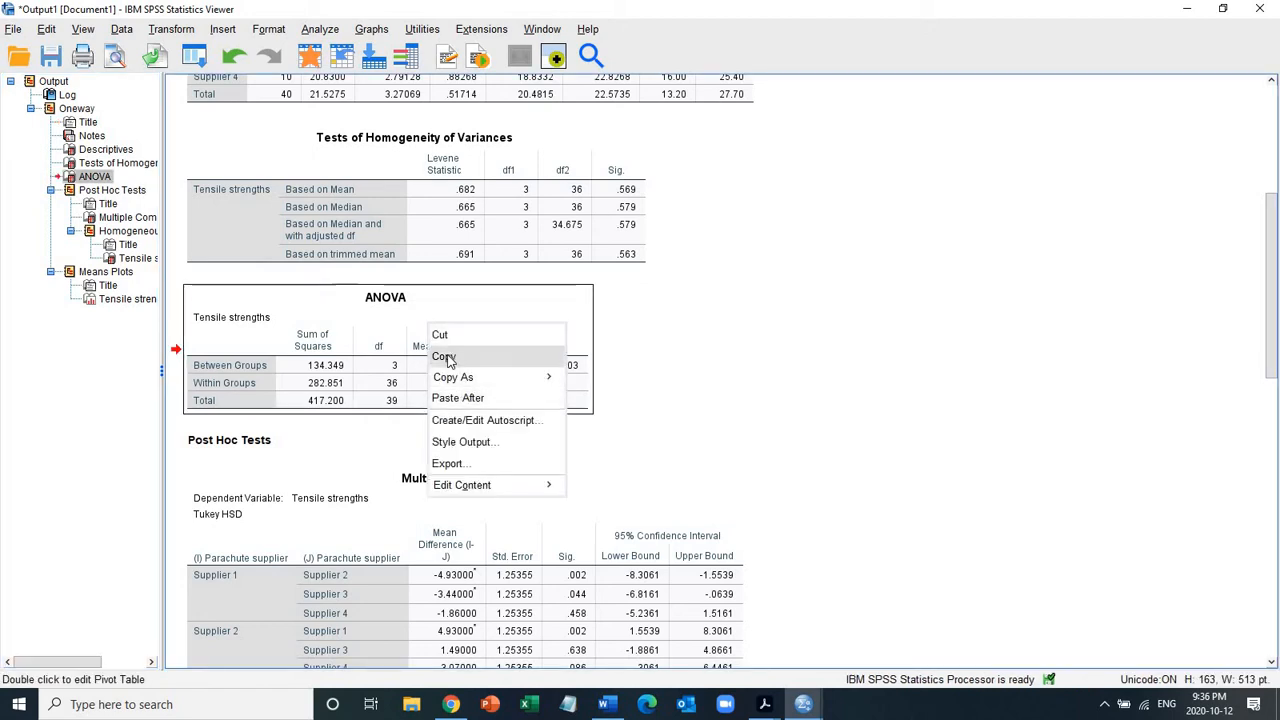
left_click(771, 311)
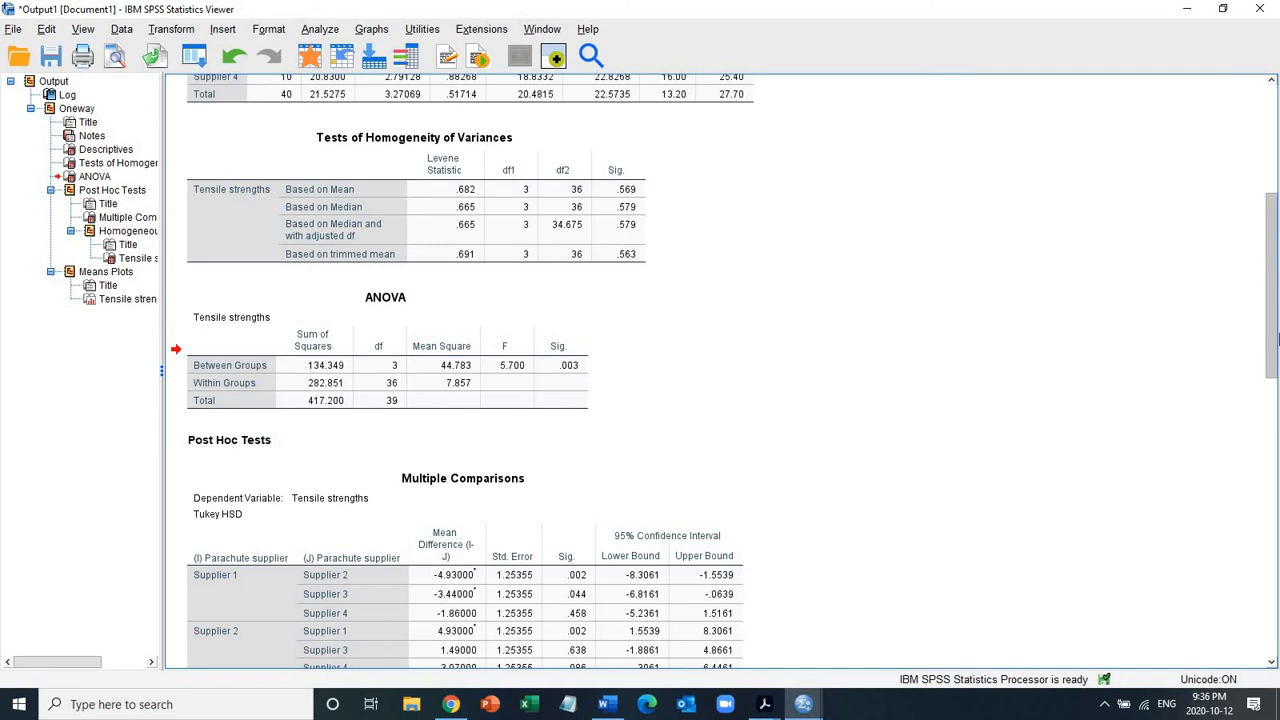
scroll(1274, 278, "down", 3)
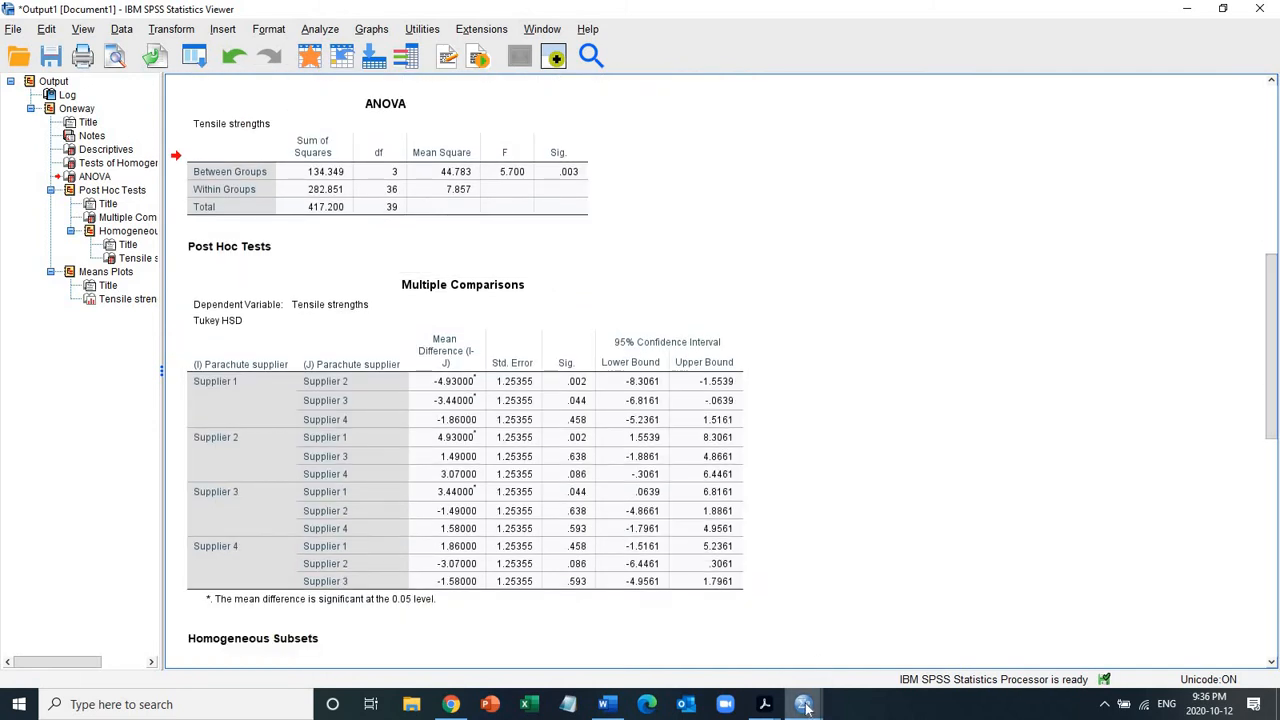
Switch back to the Parachute.sav data and examine the Loom, Supplier and Strength columns, including the Jetta loom and Turk loom rows.
mouse_move(806, 707)
left_click(885, 630)
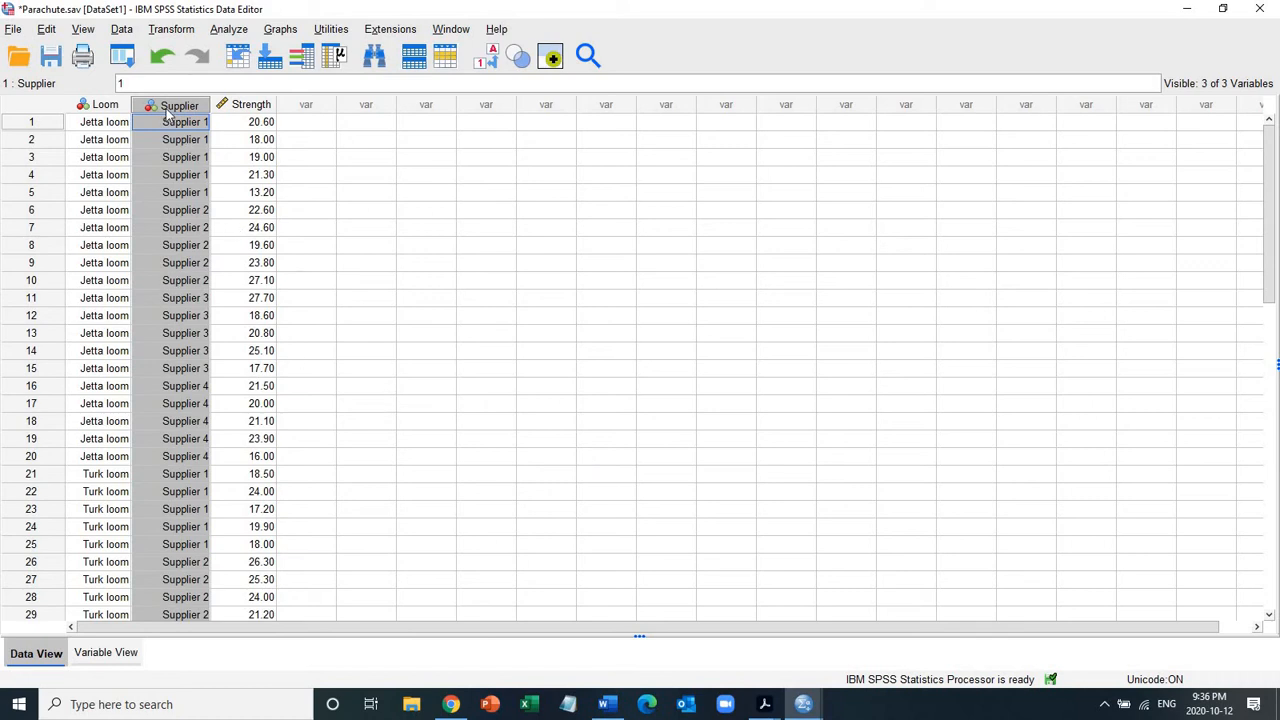
mouse_move(168, 115)
left_click(110, 108)
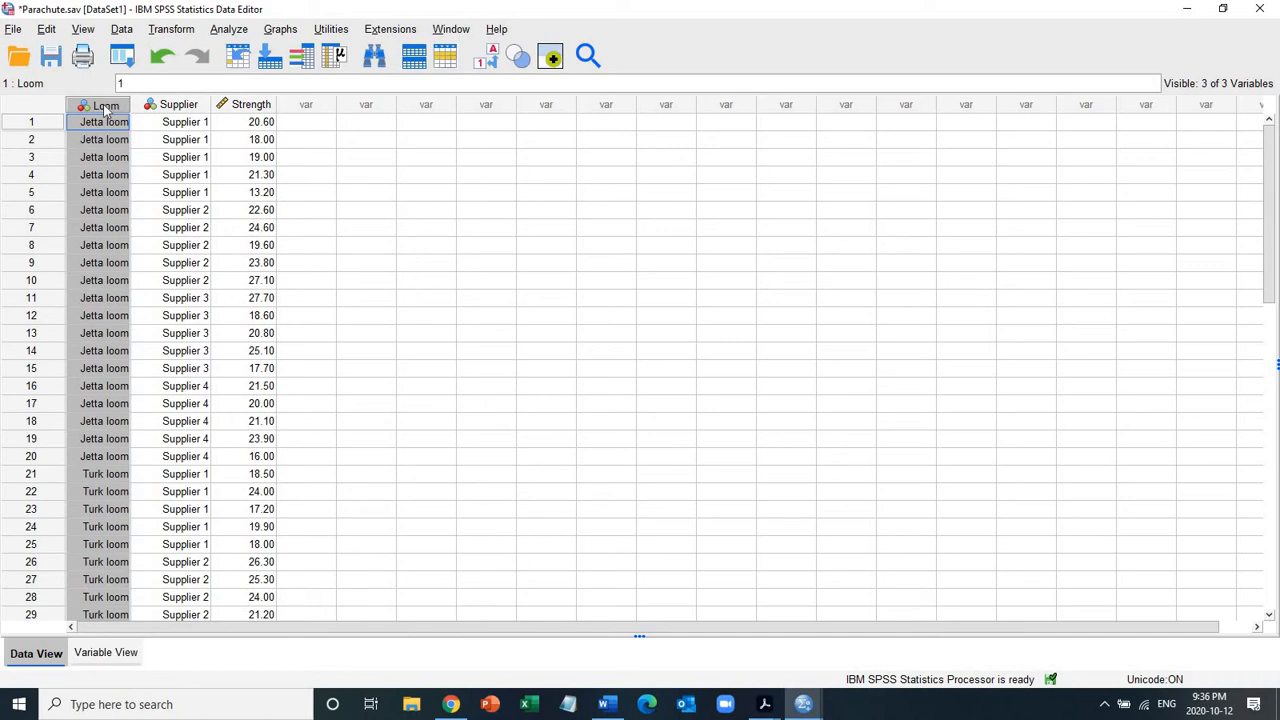
mouse_move(105, 110)
mouse_move(253, 111)
double_click(113, 499)
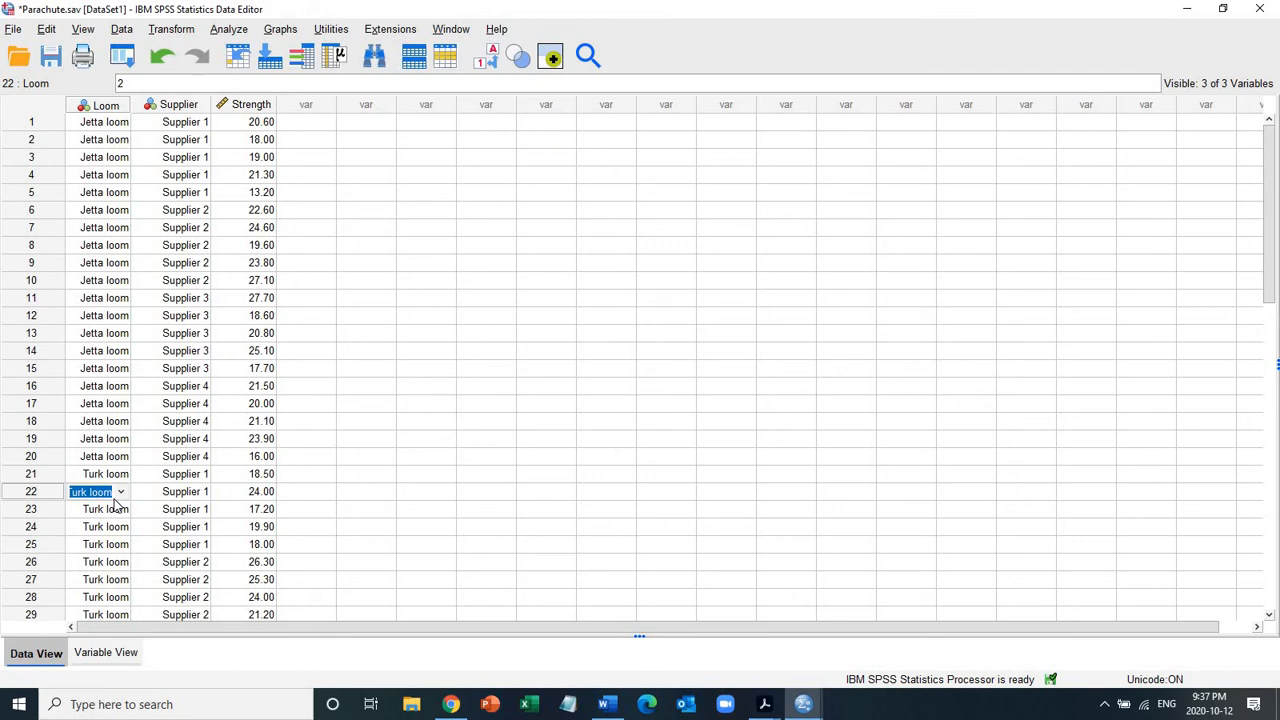
left_click(98, 122)
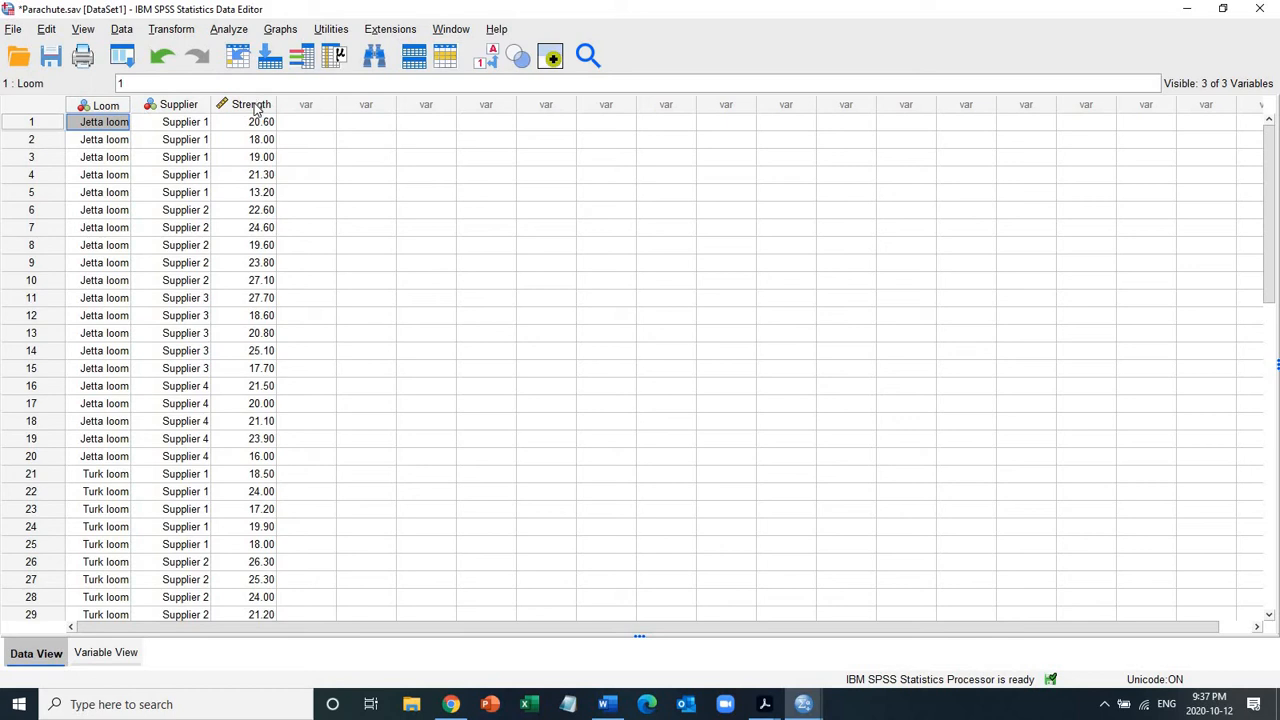
mouse_move(255, 112)
left_click(185, 106)
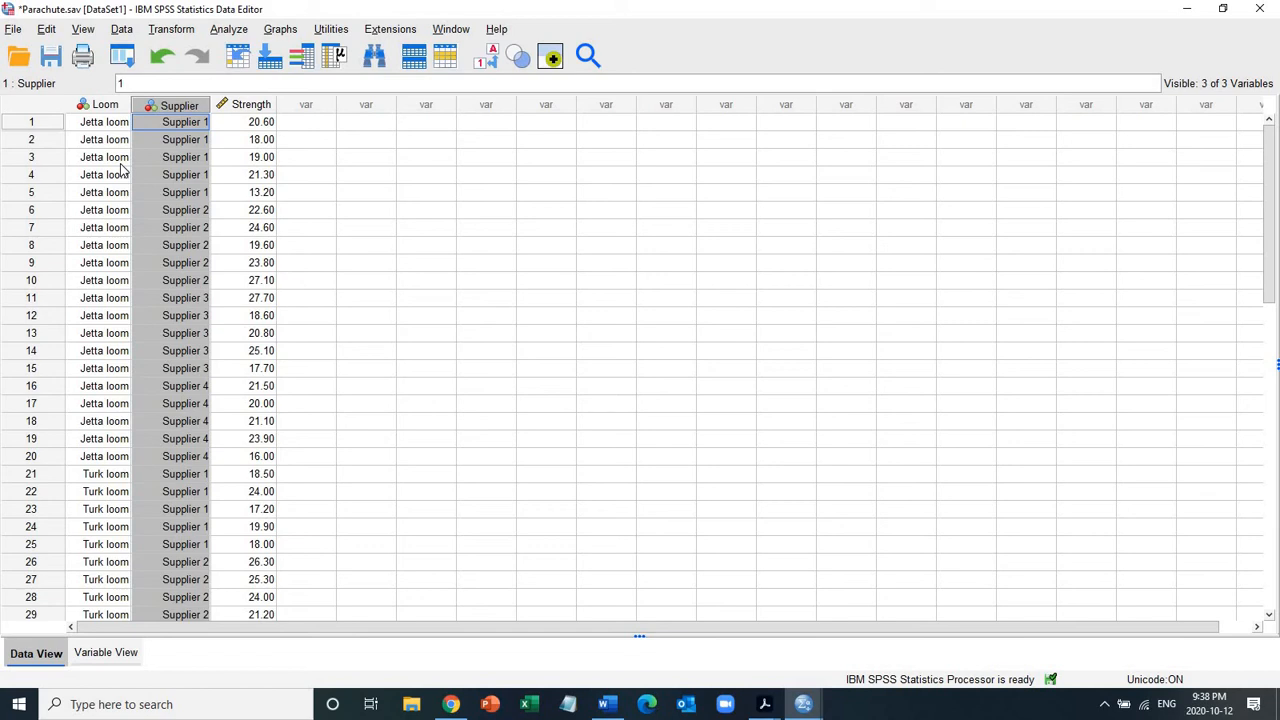
left_click(105, 126)
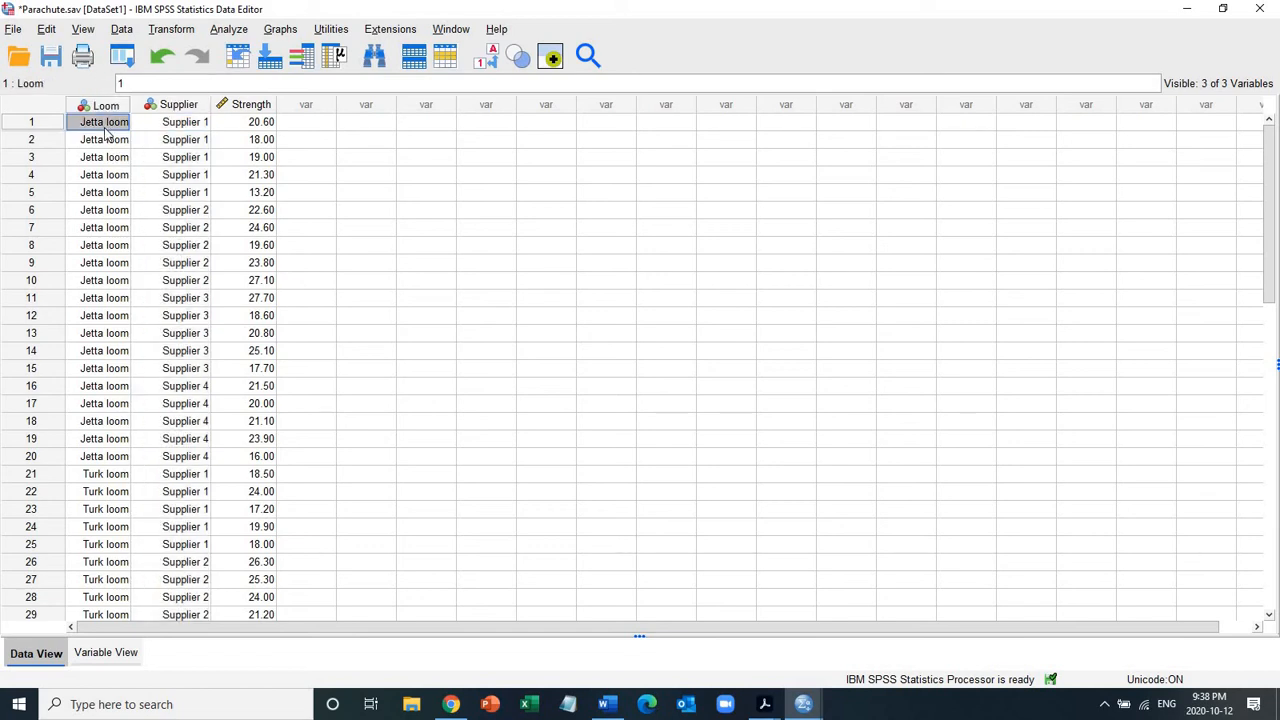
Examine the Loom and Supplier columns as the two grouping factors in the parachute data.
left_click(187, 127)
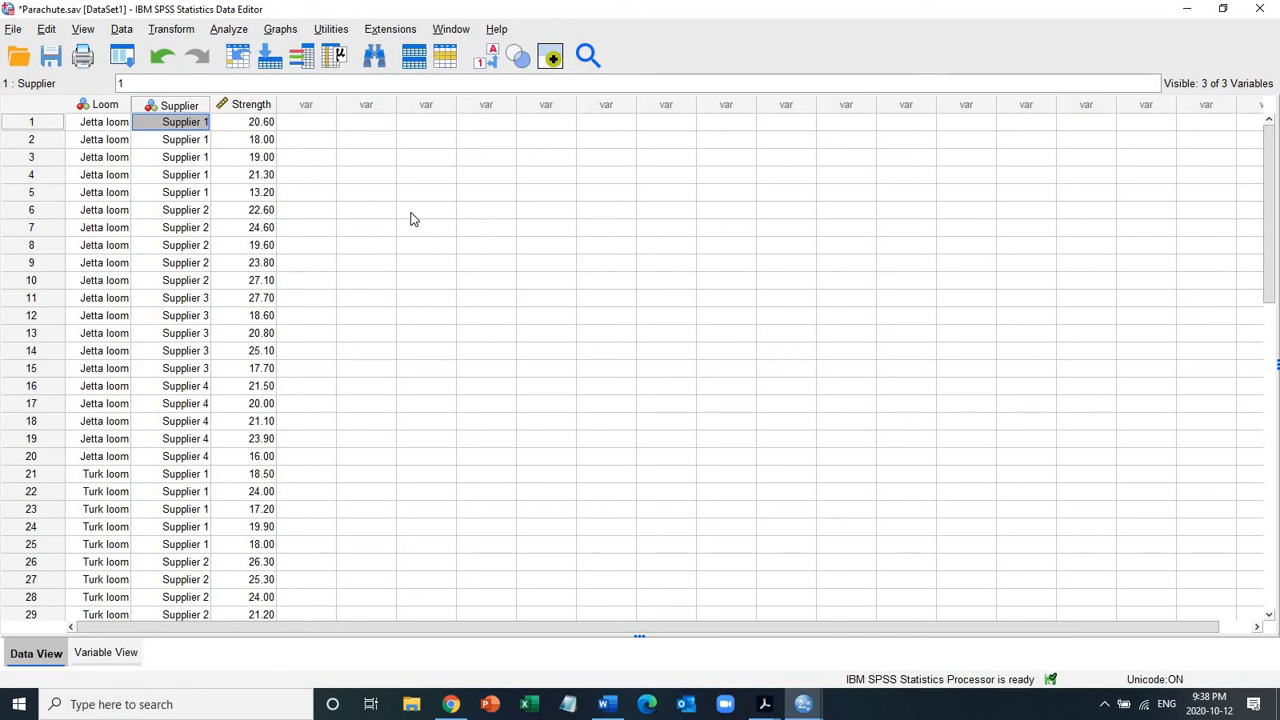
left_click(110, 105)
left_click(187, 106)
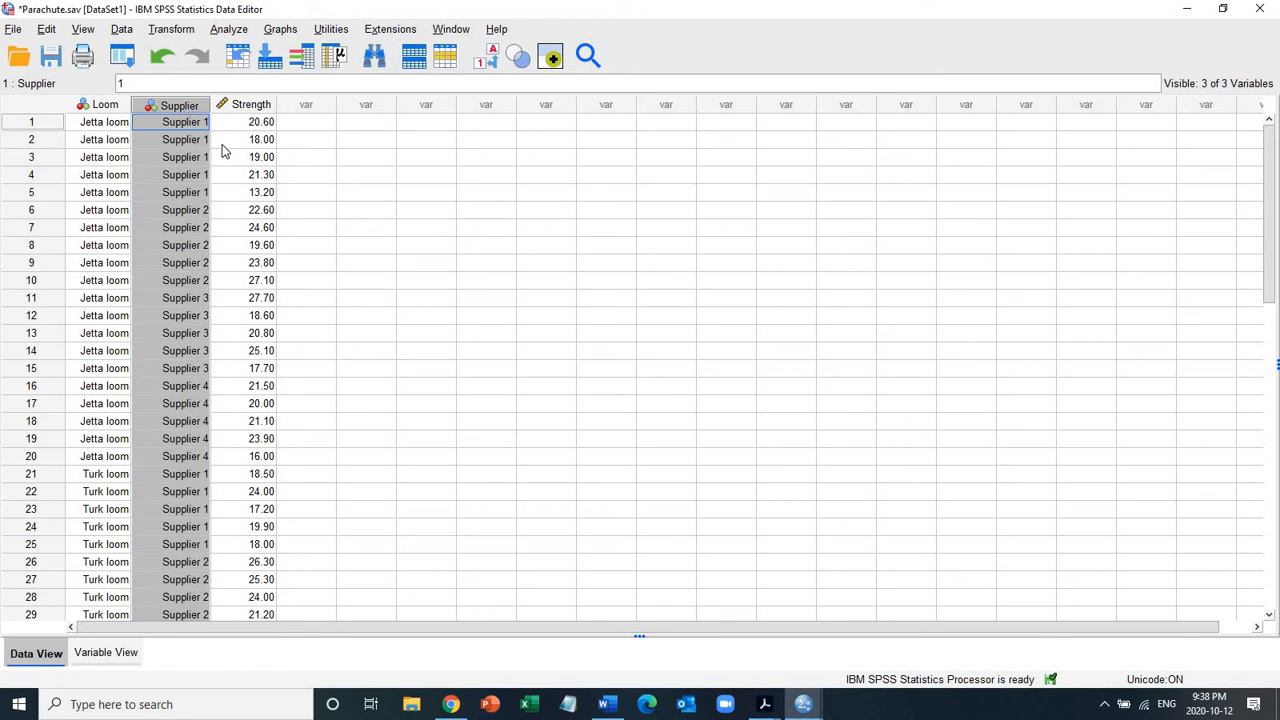
left_click(110, 105)
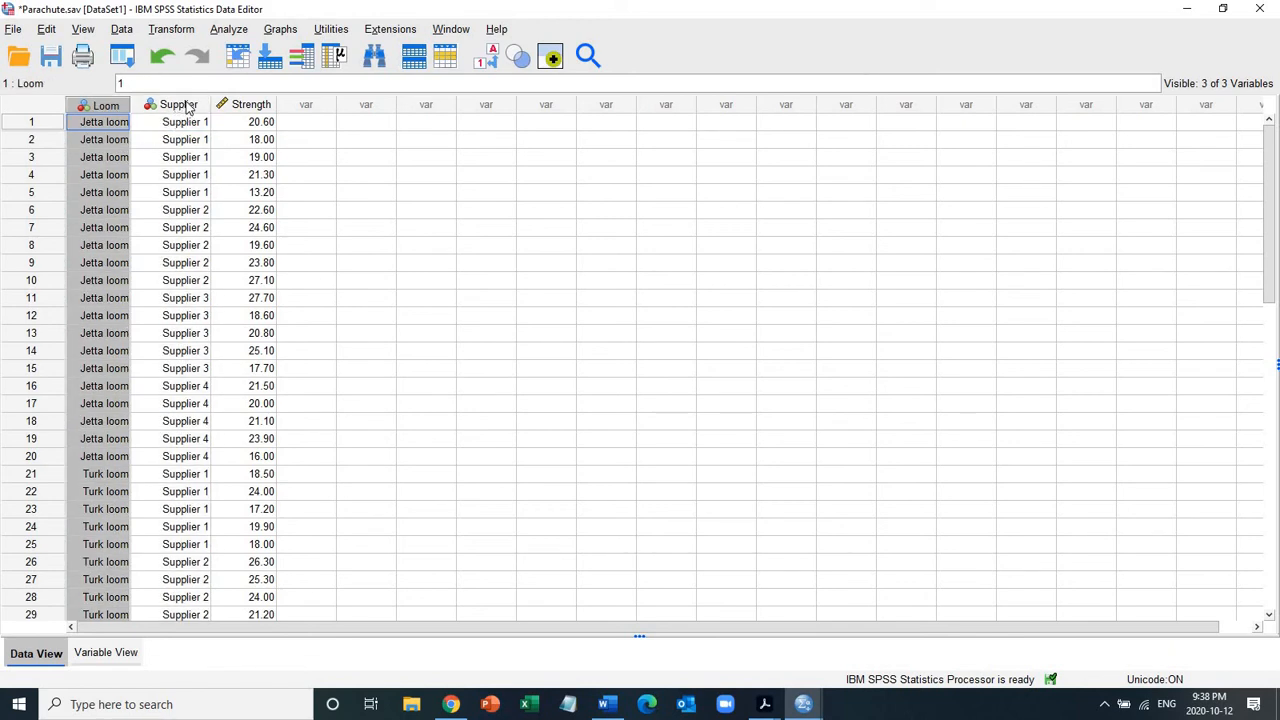
mouse_move(186, 108)
left_click(190, 110)
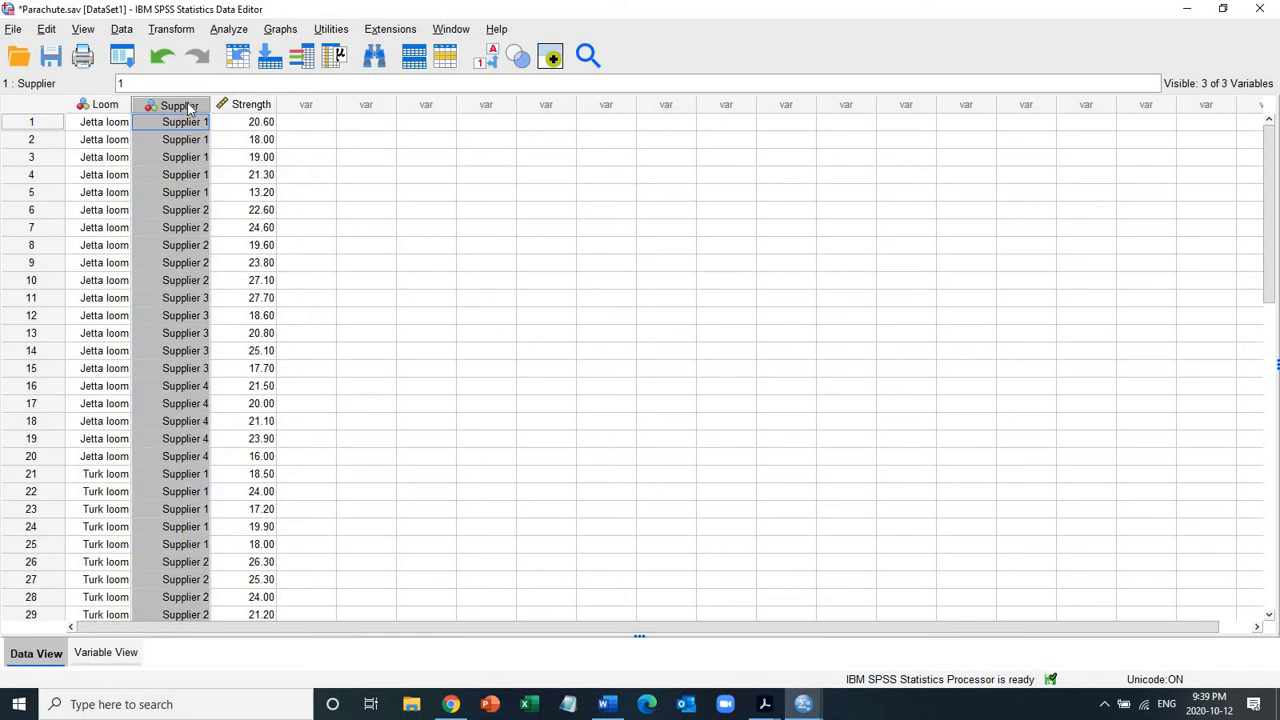
left_click(112, 107)
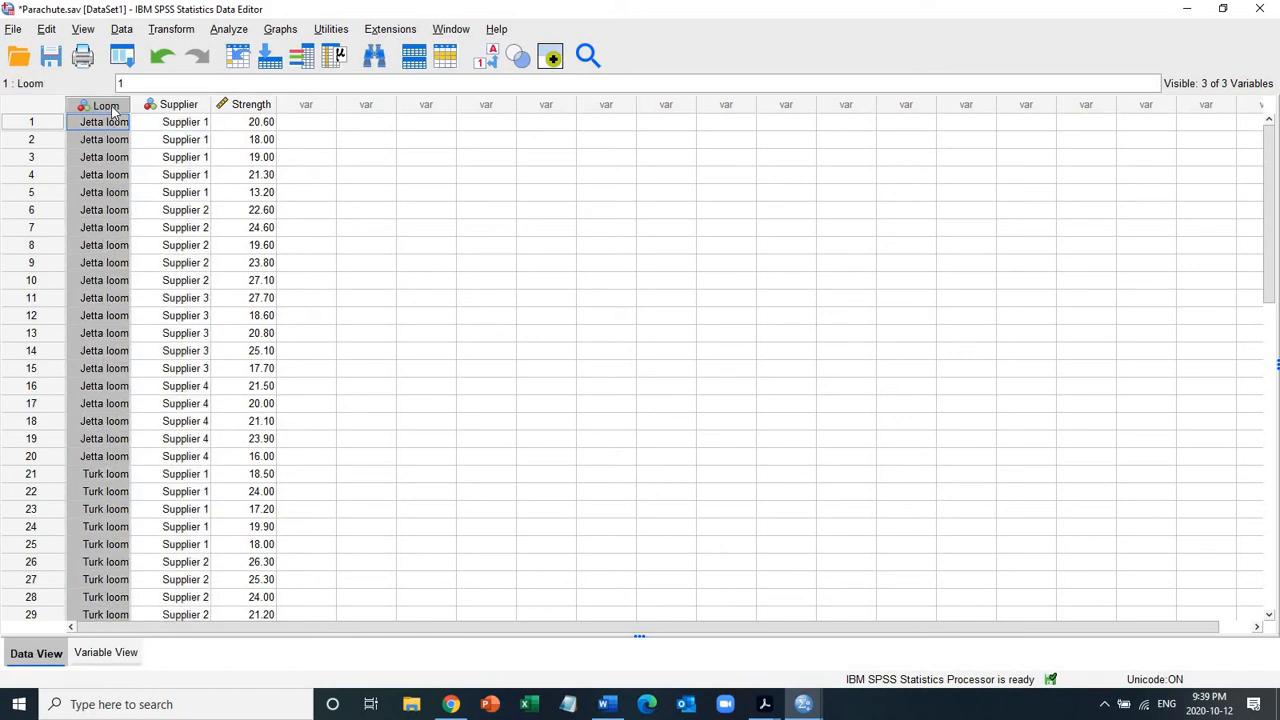
left_click(197, 110)
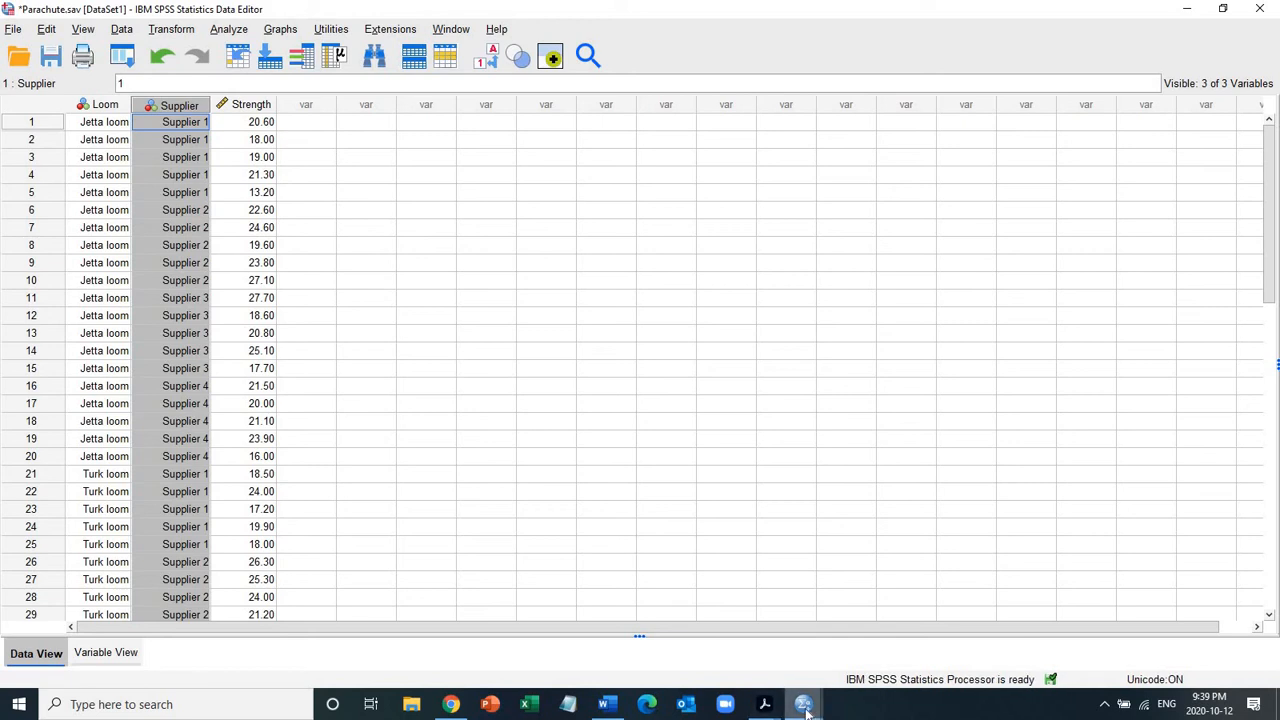
Delete all earlier one-way ANOVA results from the output document and return to the Parachute.sav data.
mouse_move(806, 708)
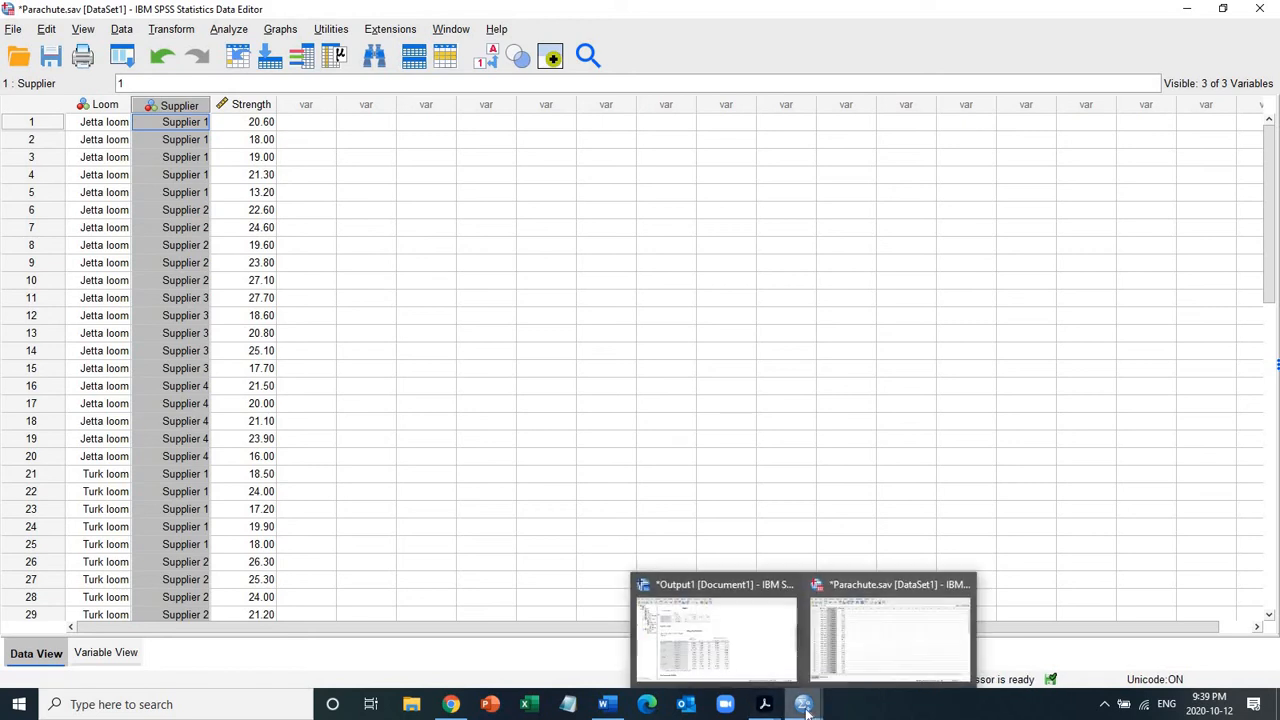
left_click(766, 622)
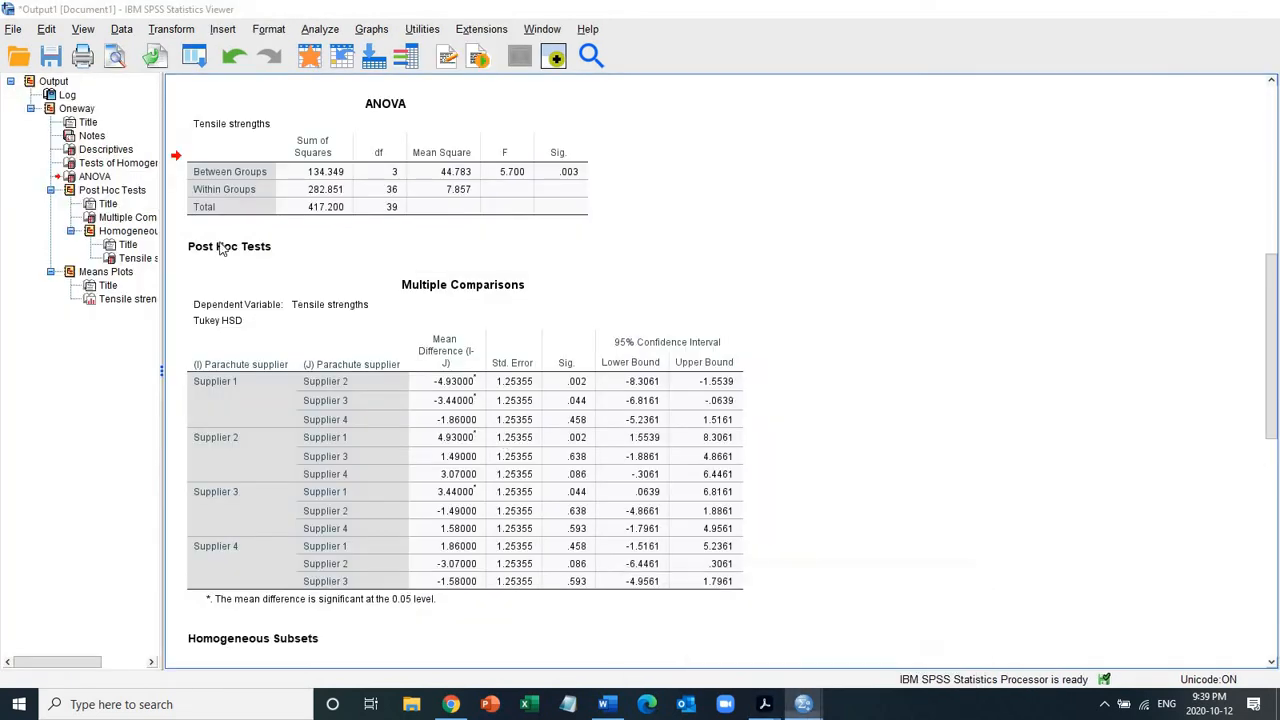
left_click(55, 82)
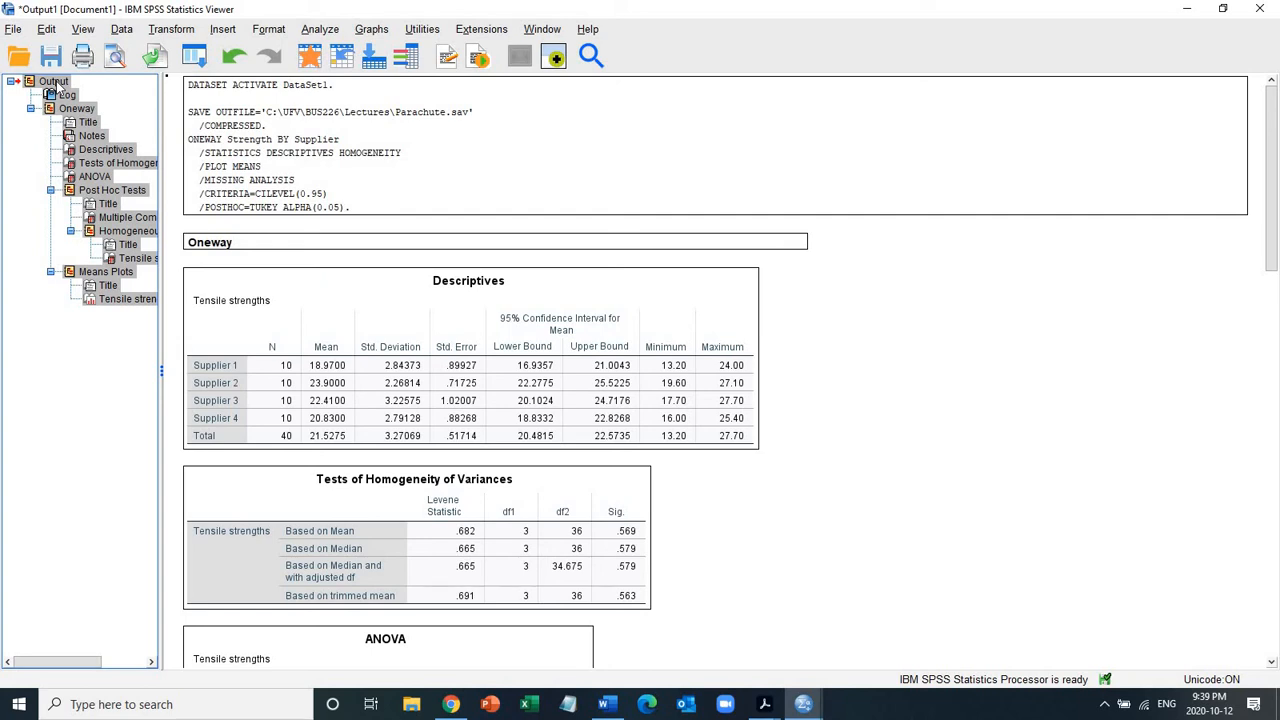
key("Delete")
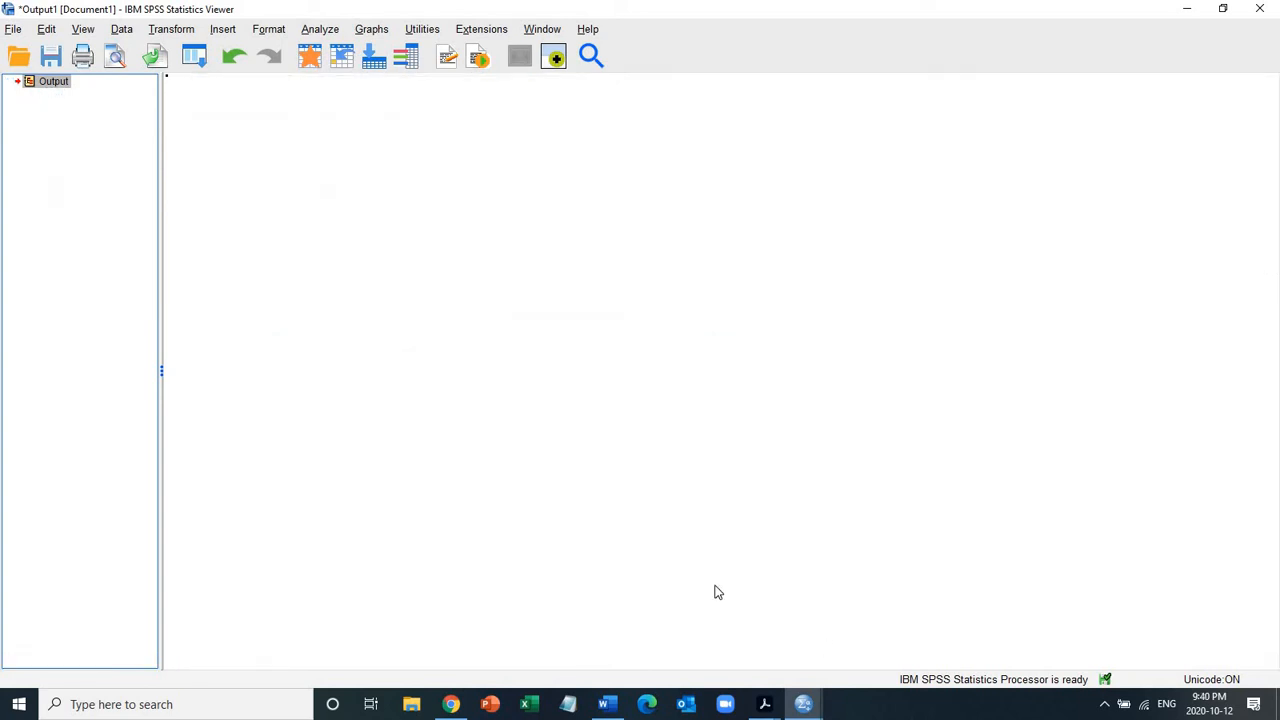
mouse_move(803, 704)
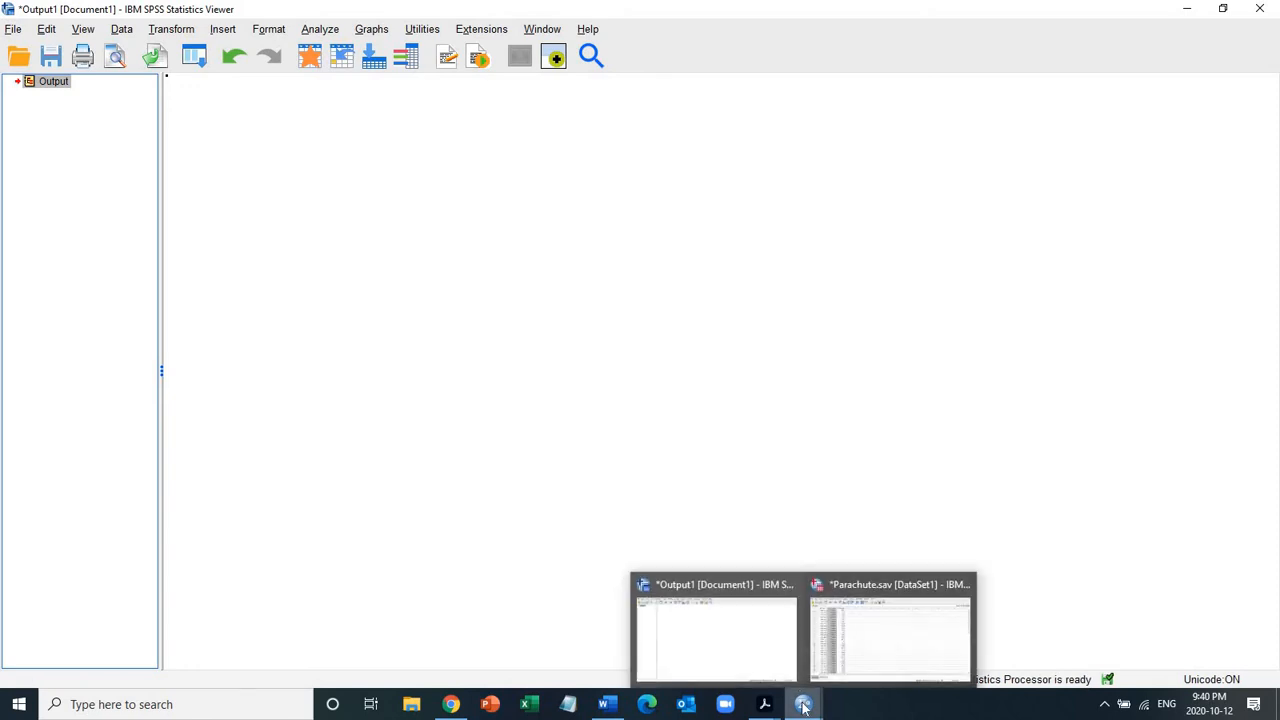
left_click(938, 611)
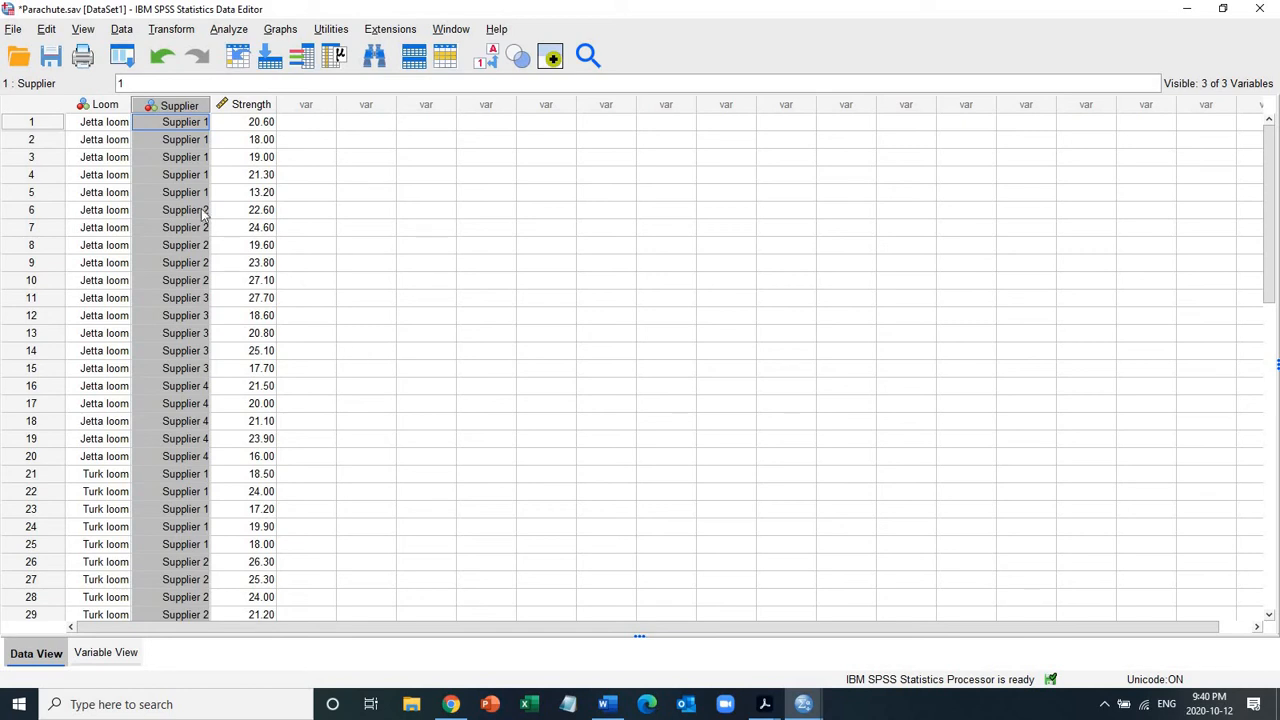
Examine the Loom and Supplier factor columns and the loom, supplier and strength entries of the first row.
left_click(106, 106)
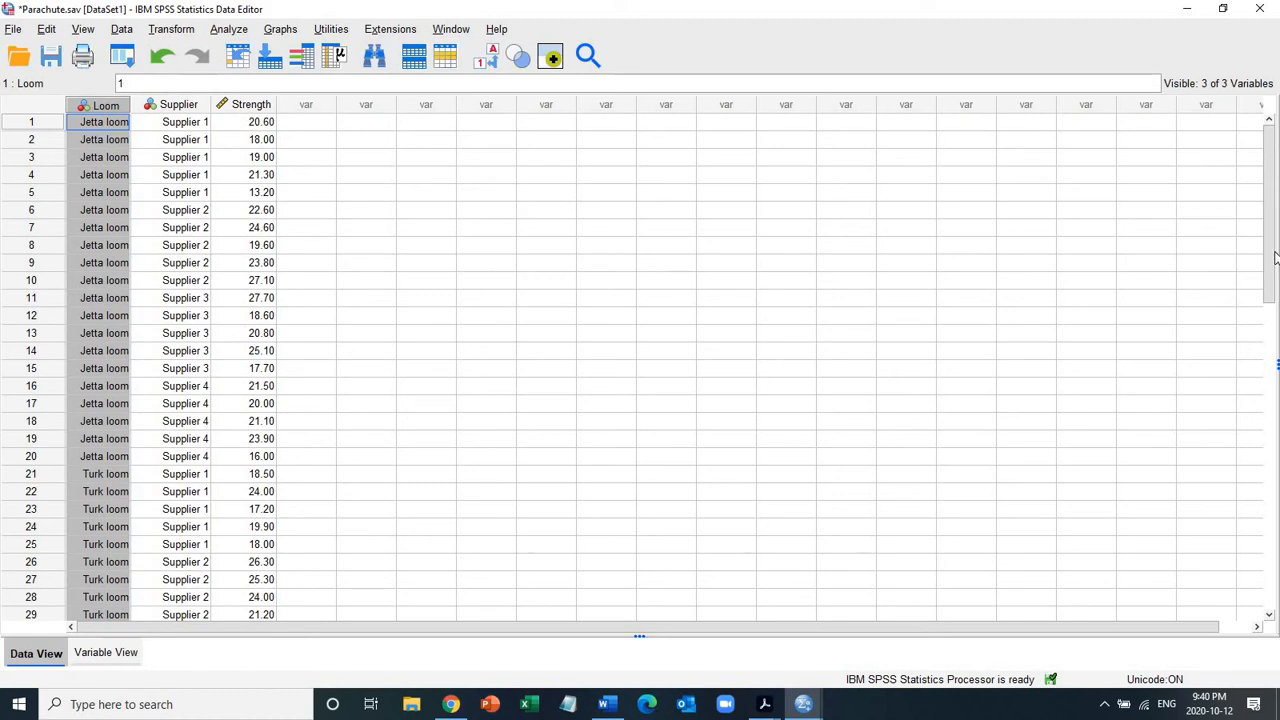
left_click_drag(1272, 258, 1273, 290)
left_click(192, 108)
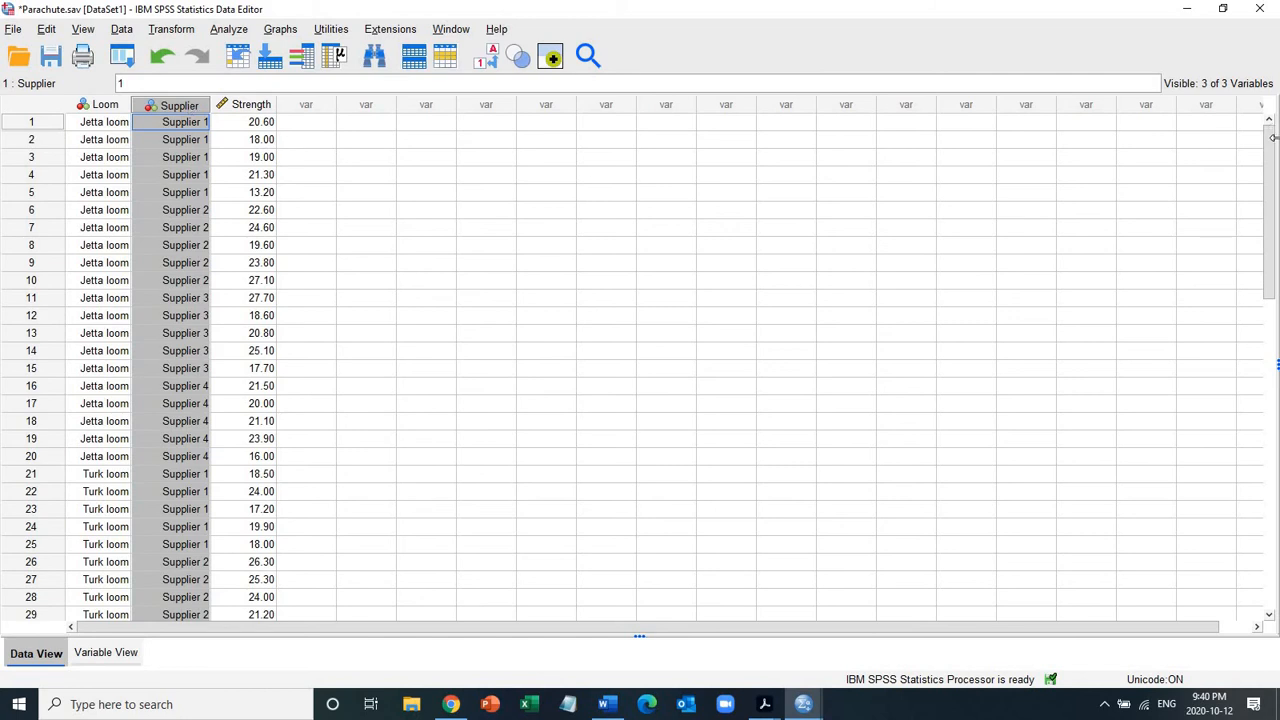
left_click(88, 129)
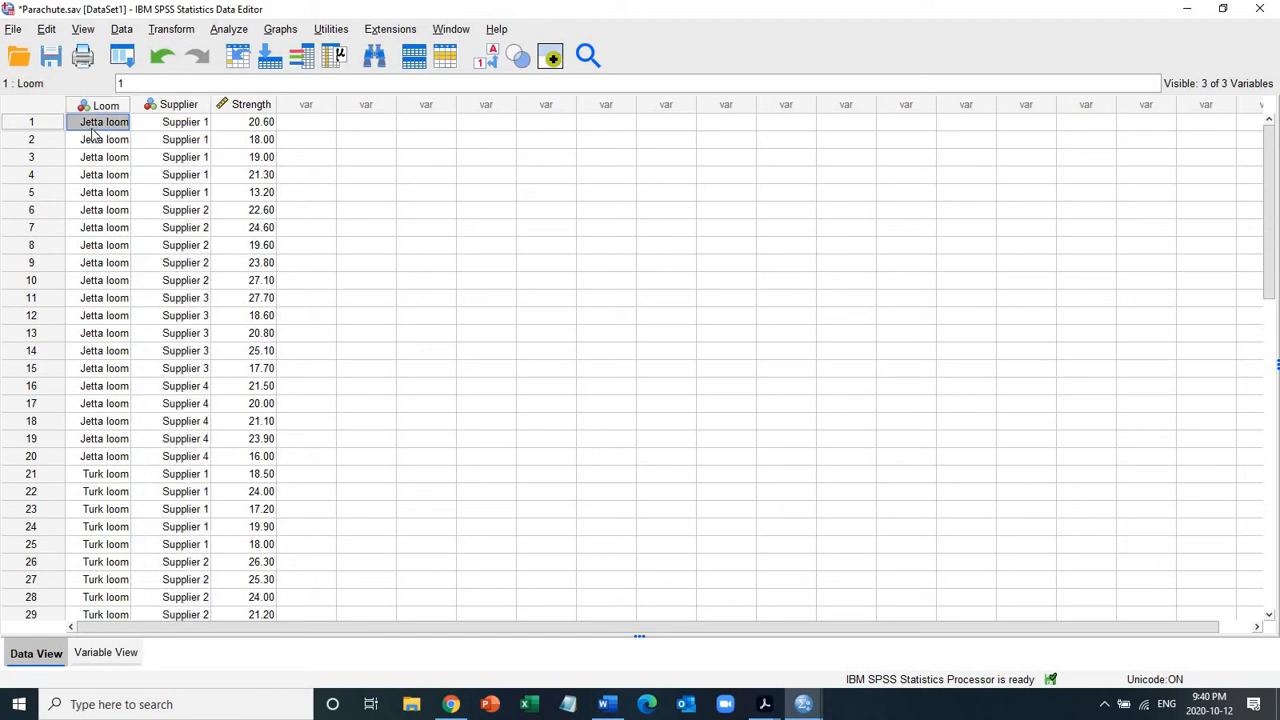
left_click(174, 130)
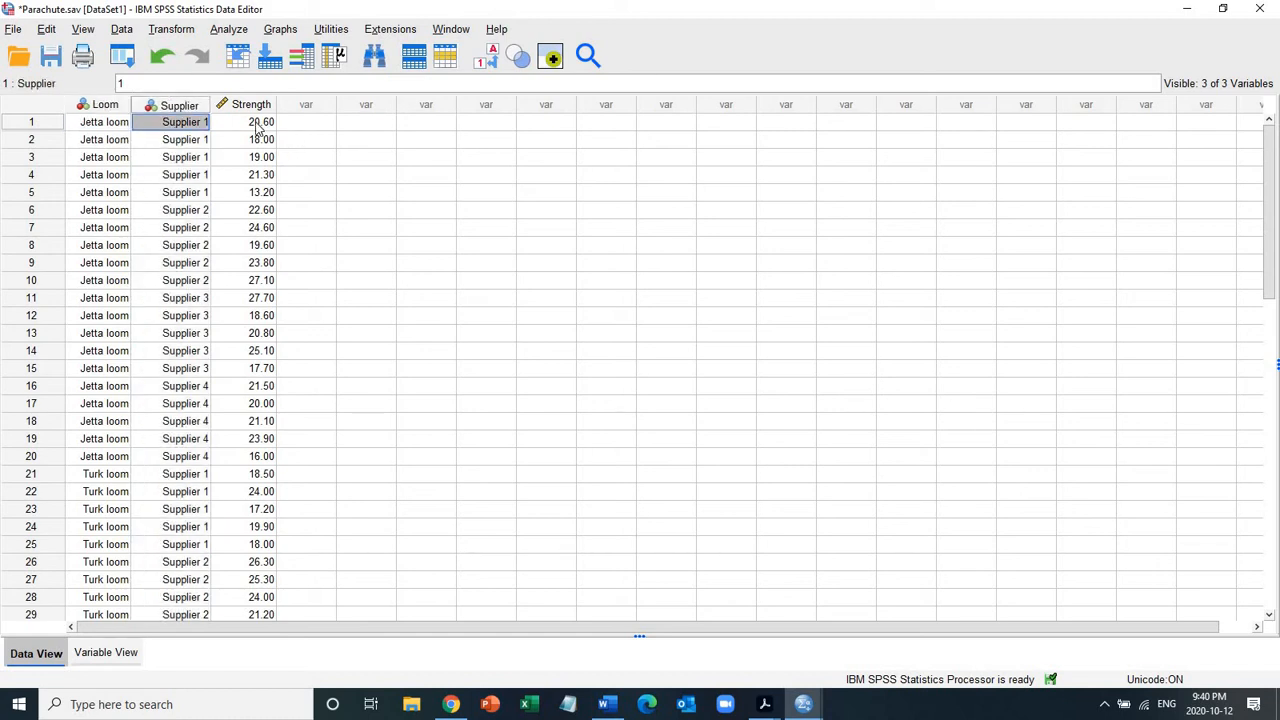
left_click(258, 126)
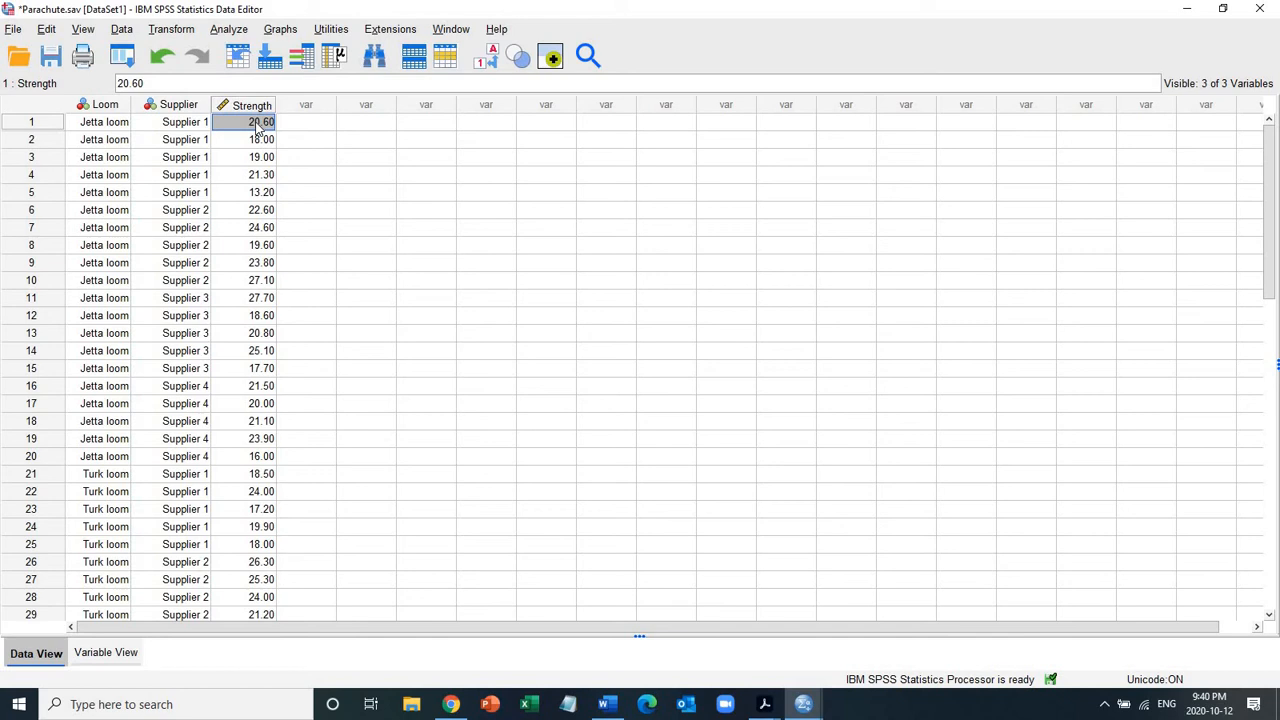
left_click(97, 124)
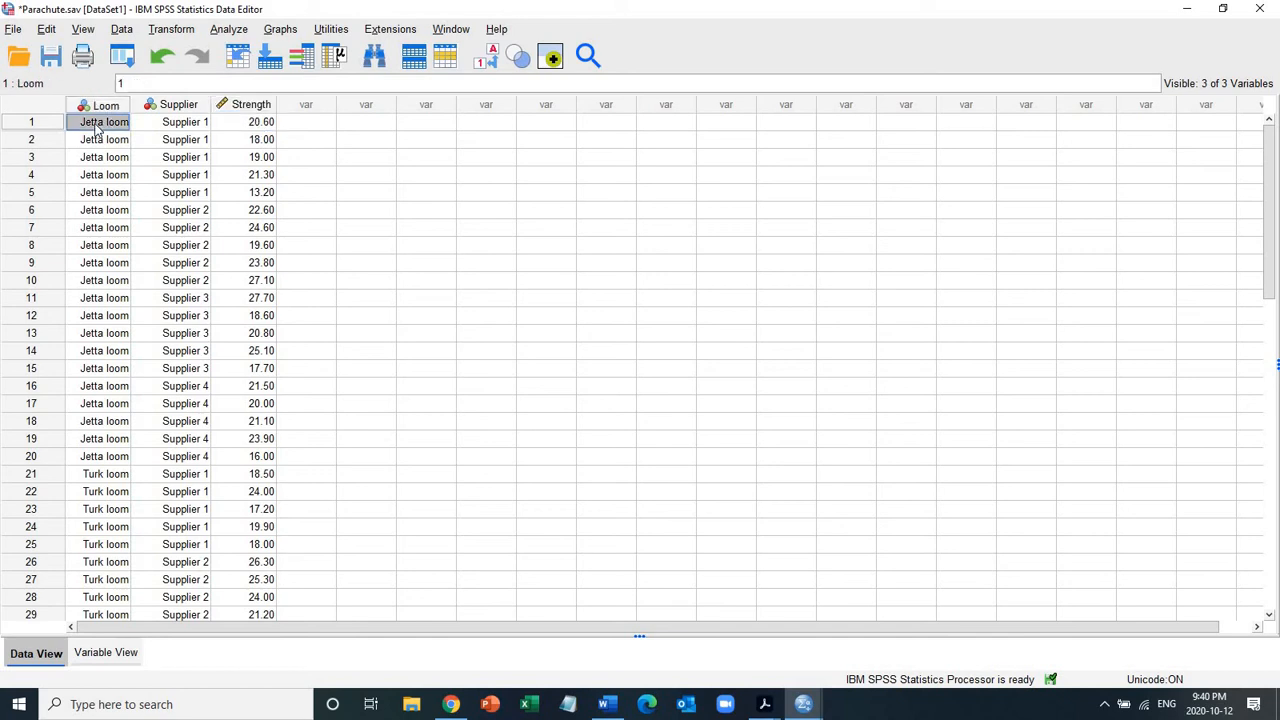
left_click(184, 124)
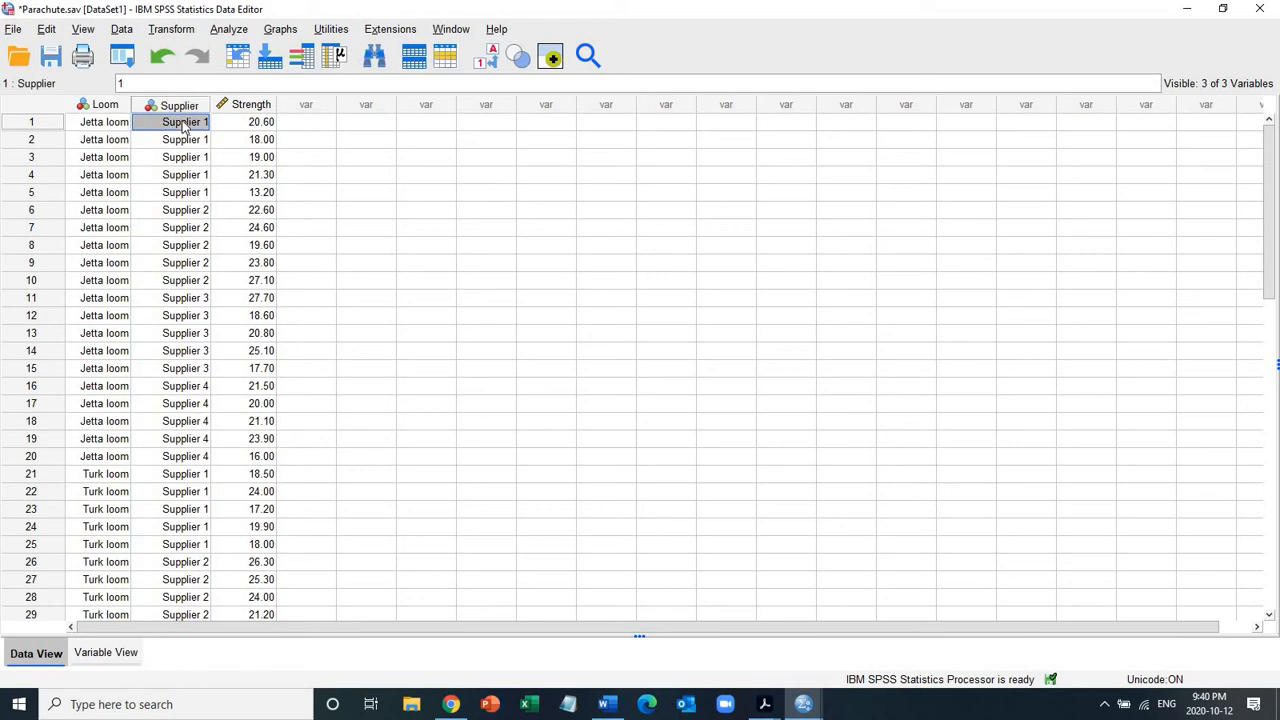
left_click(270, 127)
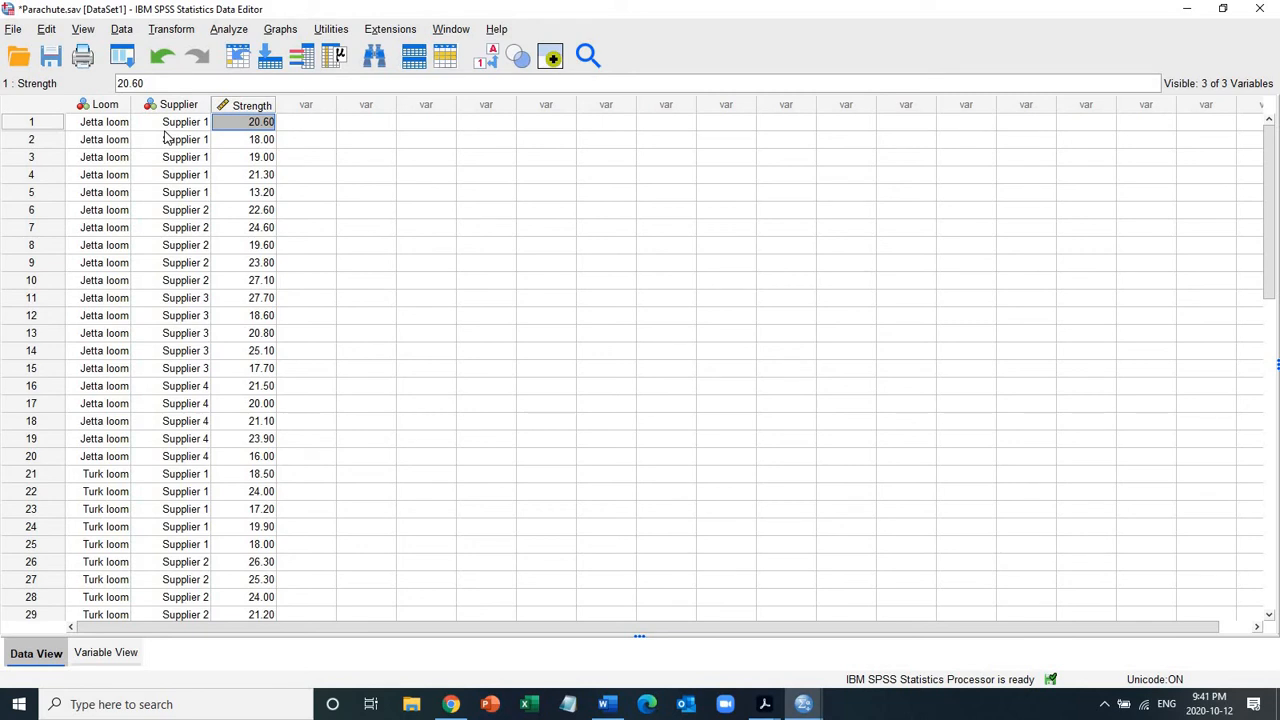
left_click(106, 105)
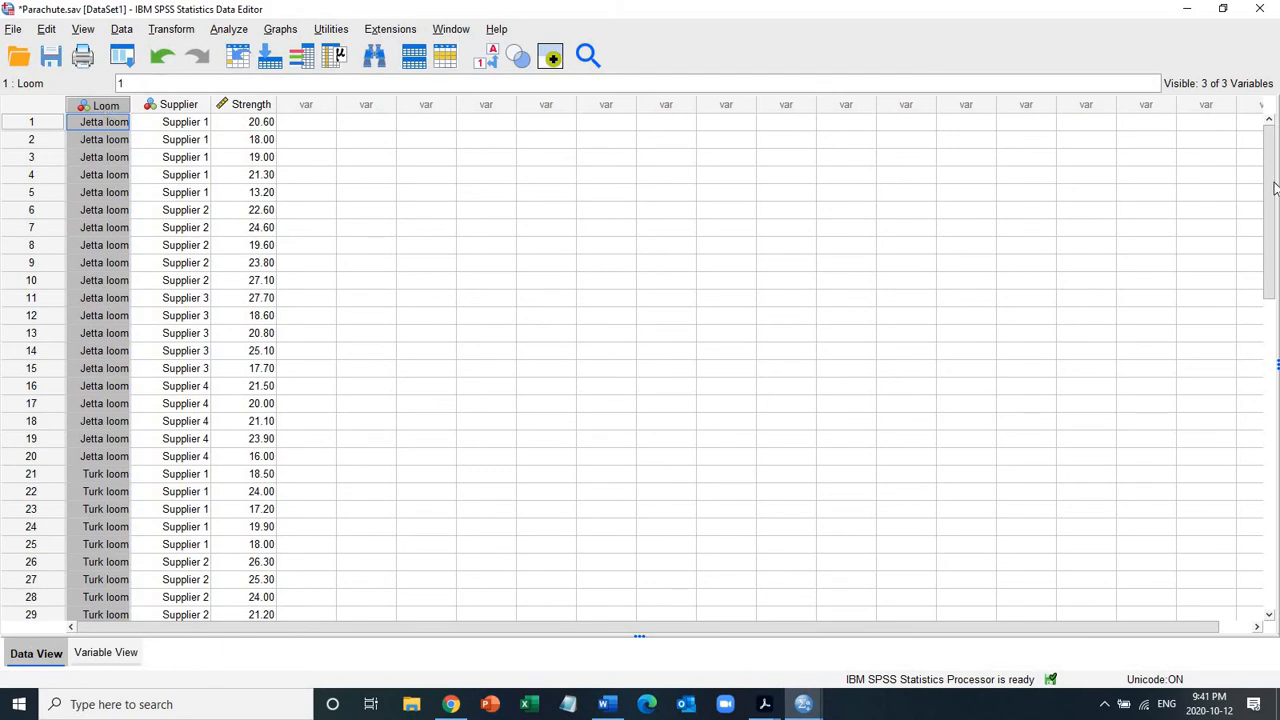
mouse_move(1275, 188)
left_mouse_down()
mouse_move(1273, 340)
mouse_move(1273, 180)
left_mouse_up()
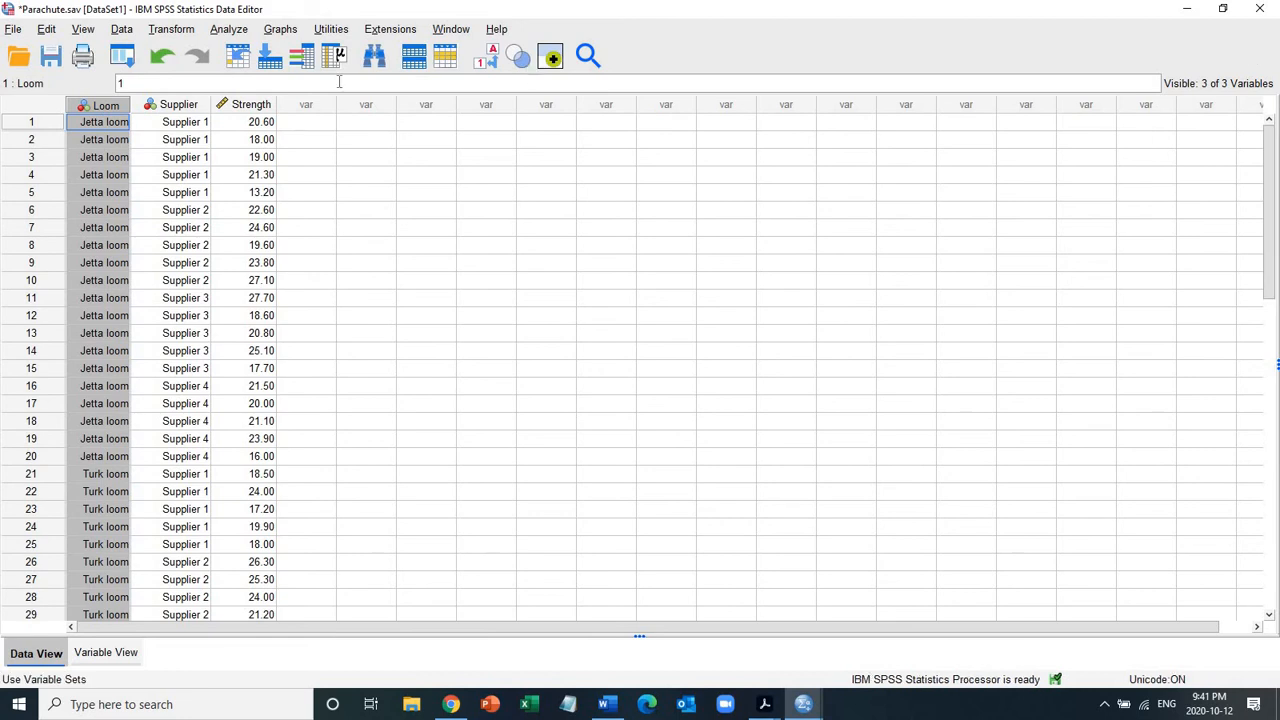
mouse_move(107, 112)
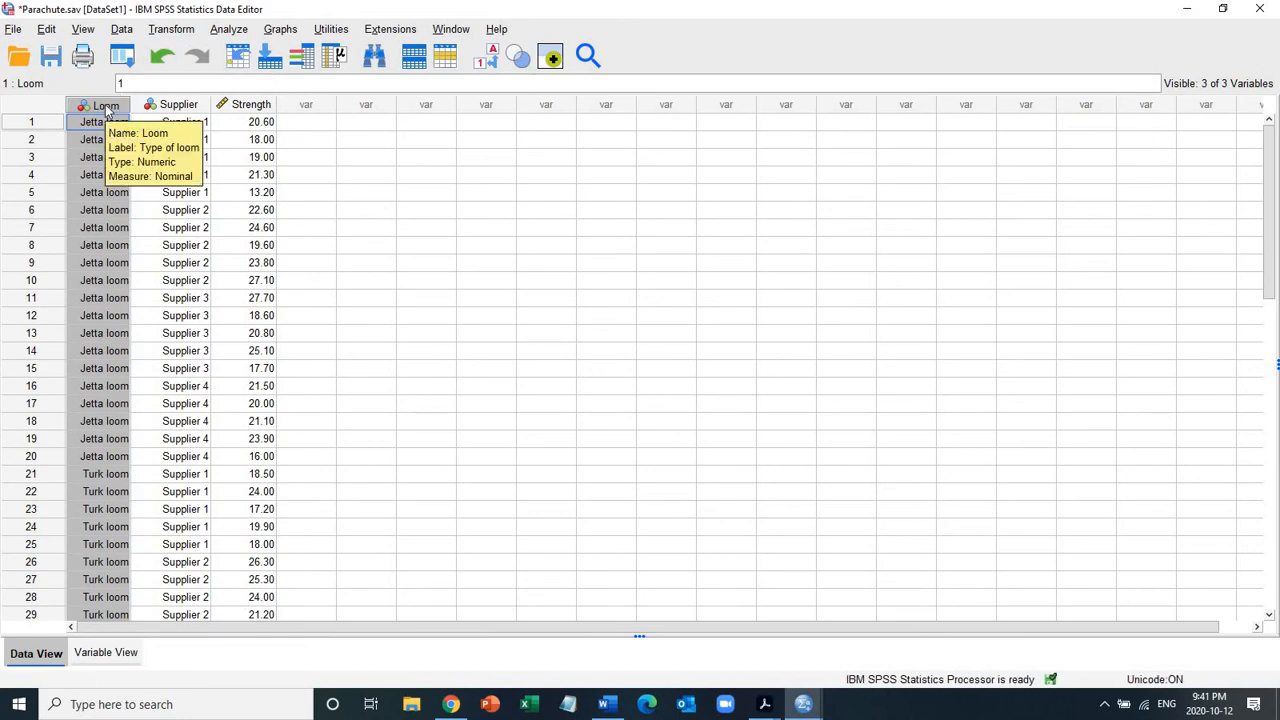
left_click(180, 107)
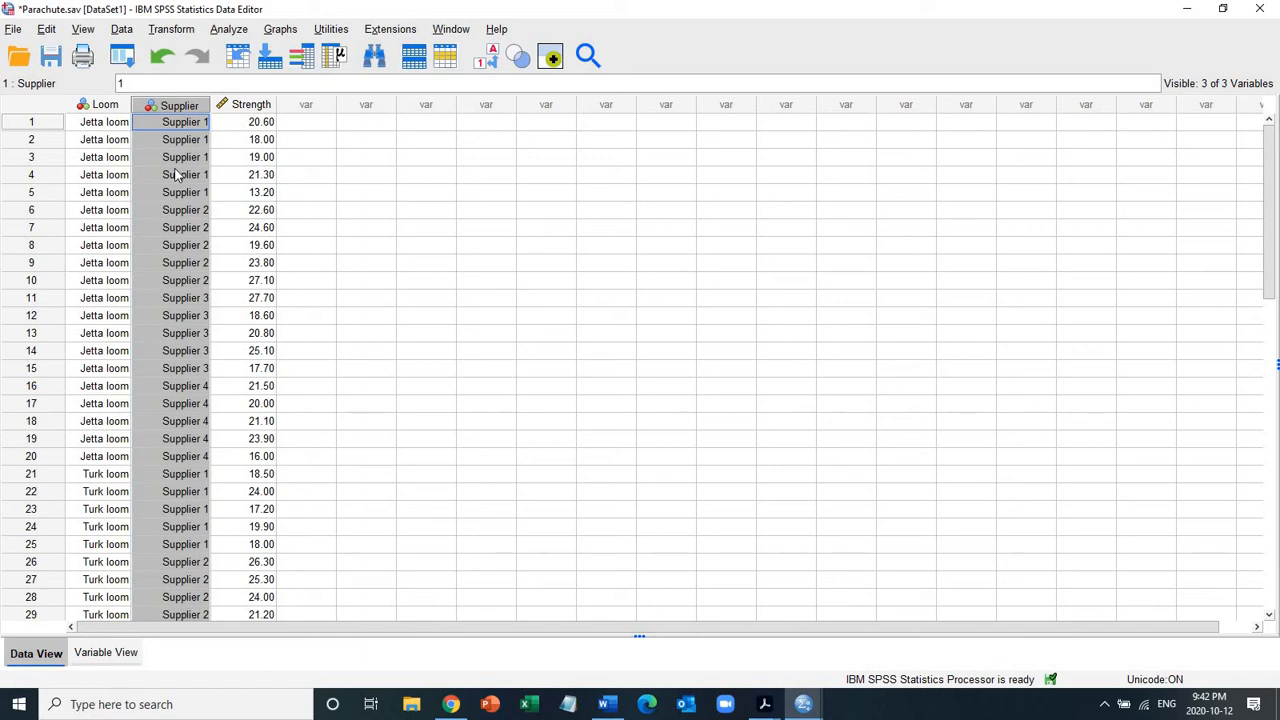
left_click(113, 121)
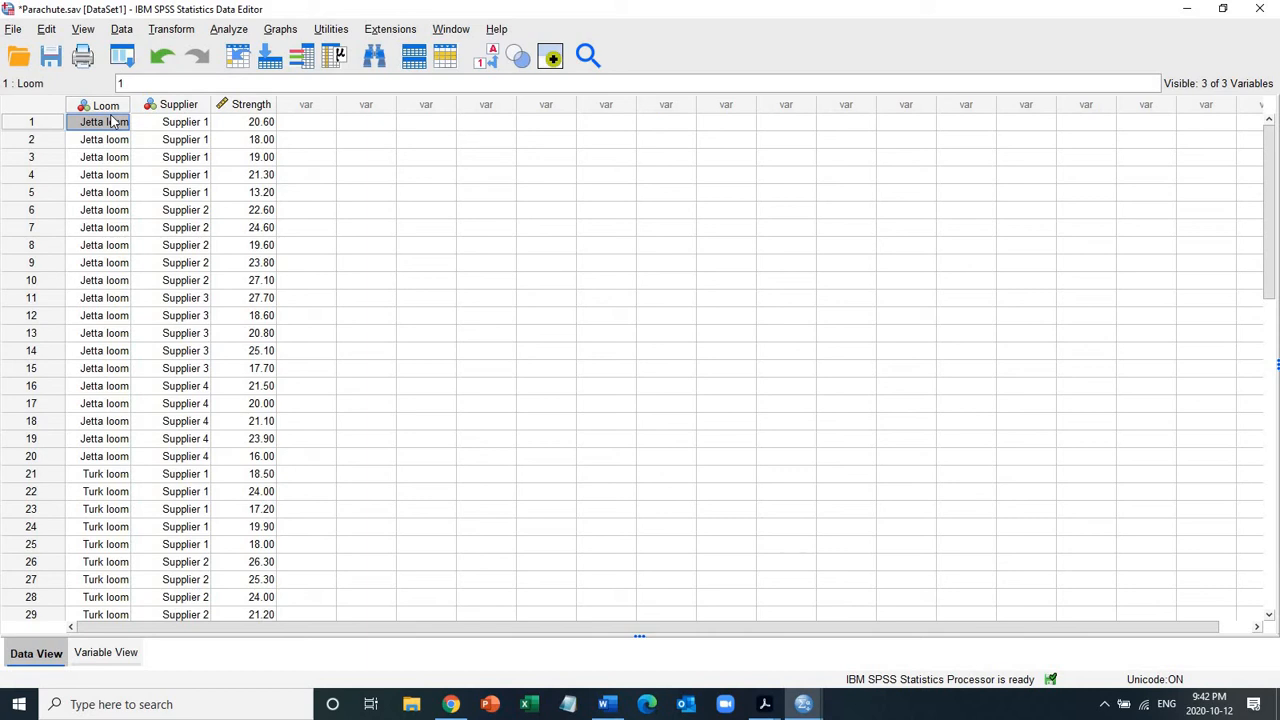
Start a Univariate General Linear Model with its settings reset and Tensile strengths as the dependent variable.
left_click(229, 29)
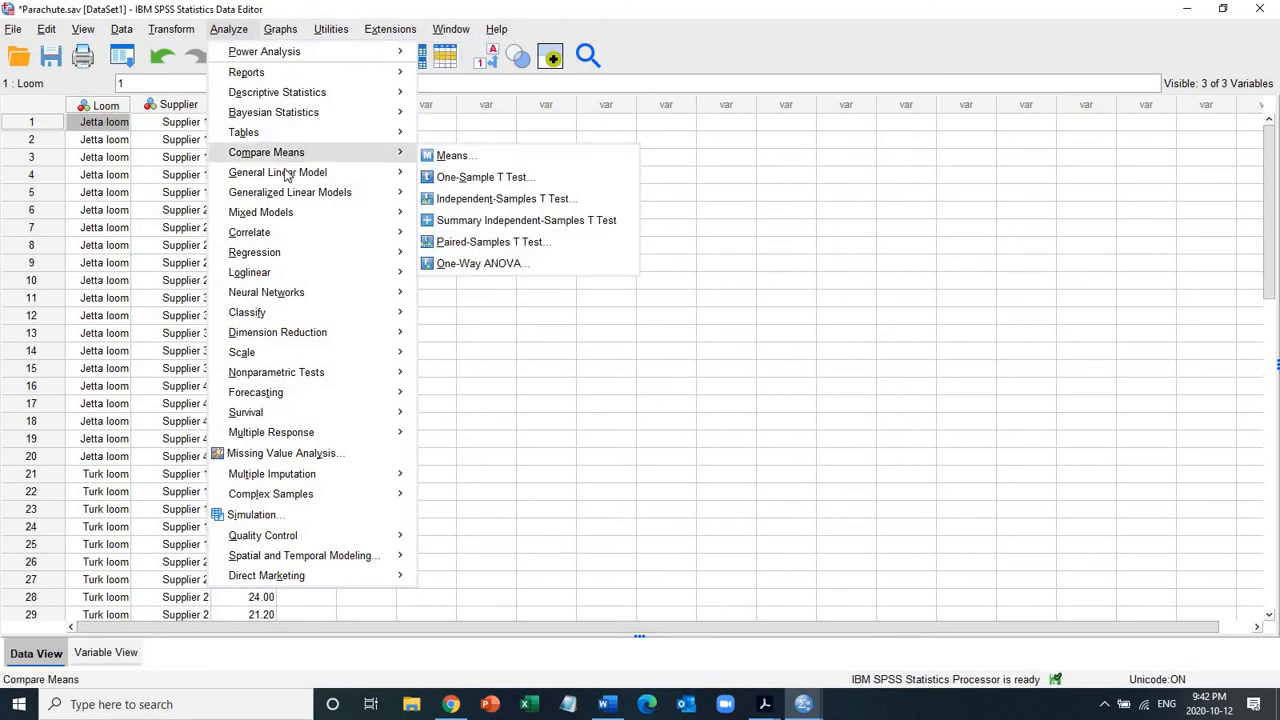
mouse_move(282, 178)
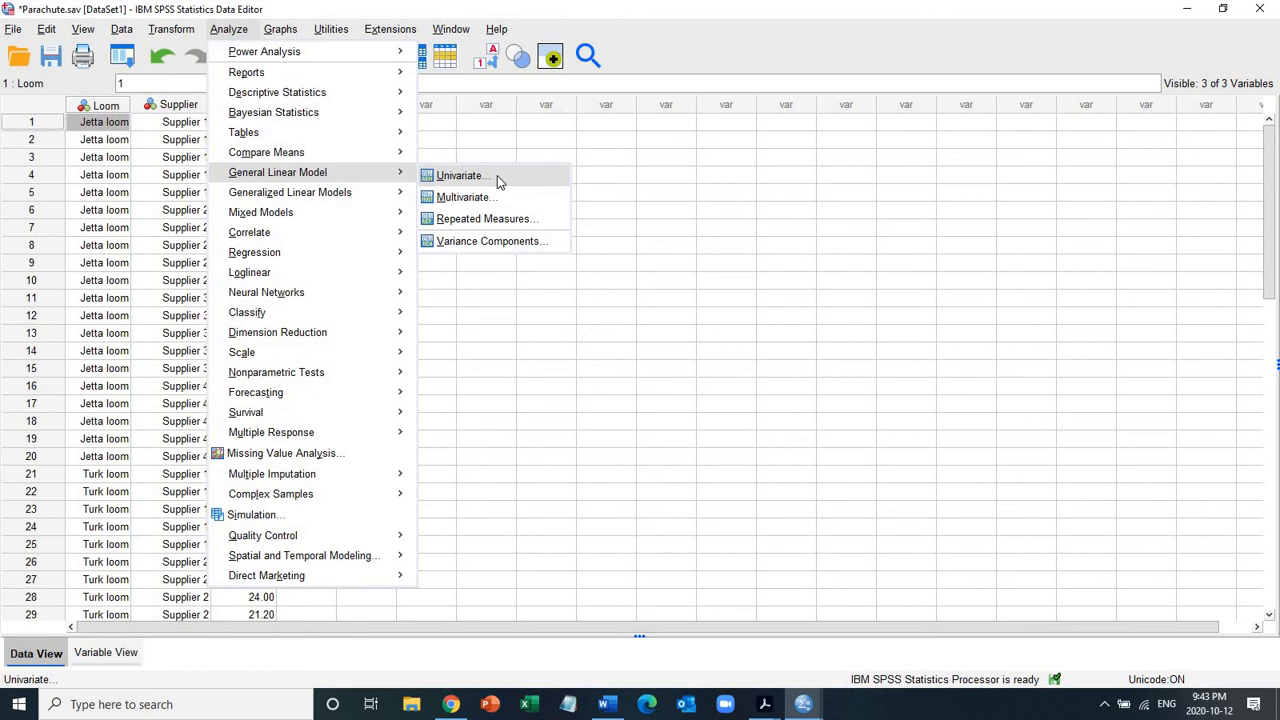
left_click(497, 175)
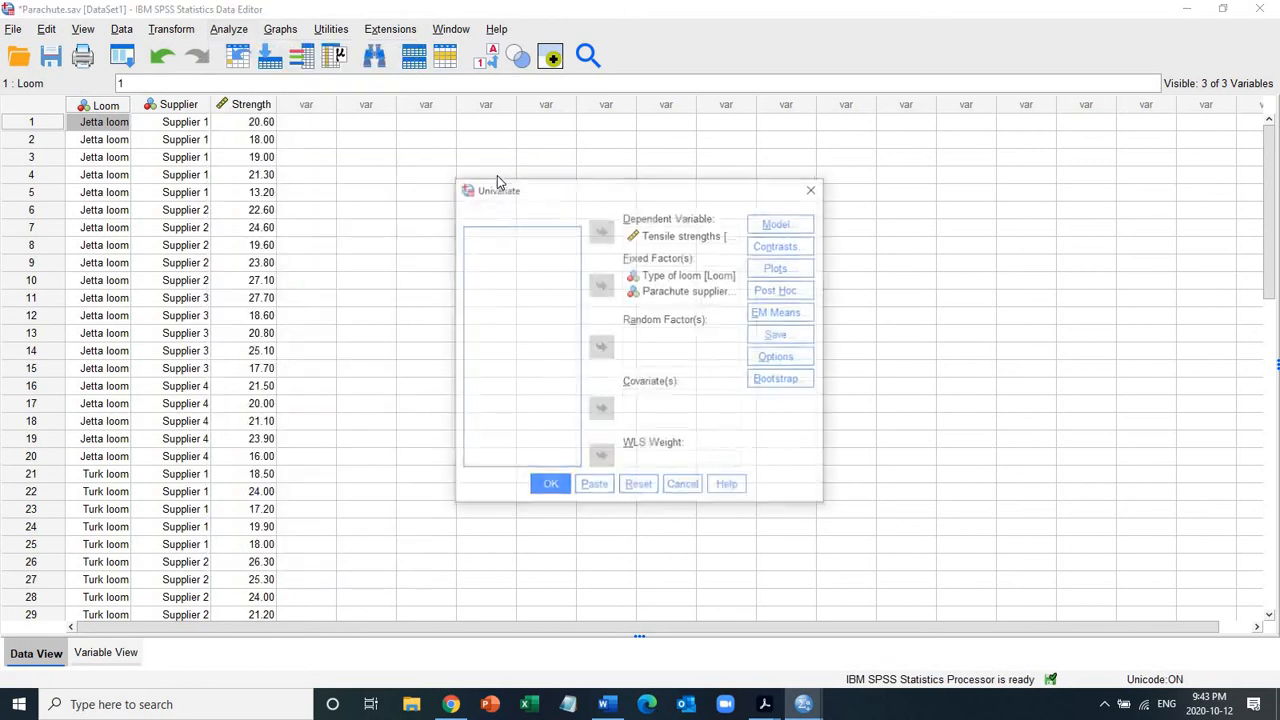
left_click(646, 490)
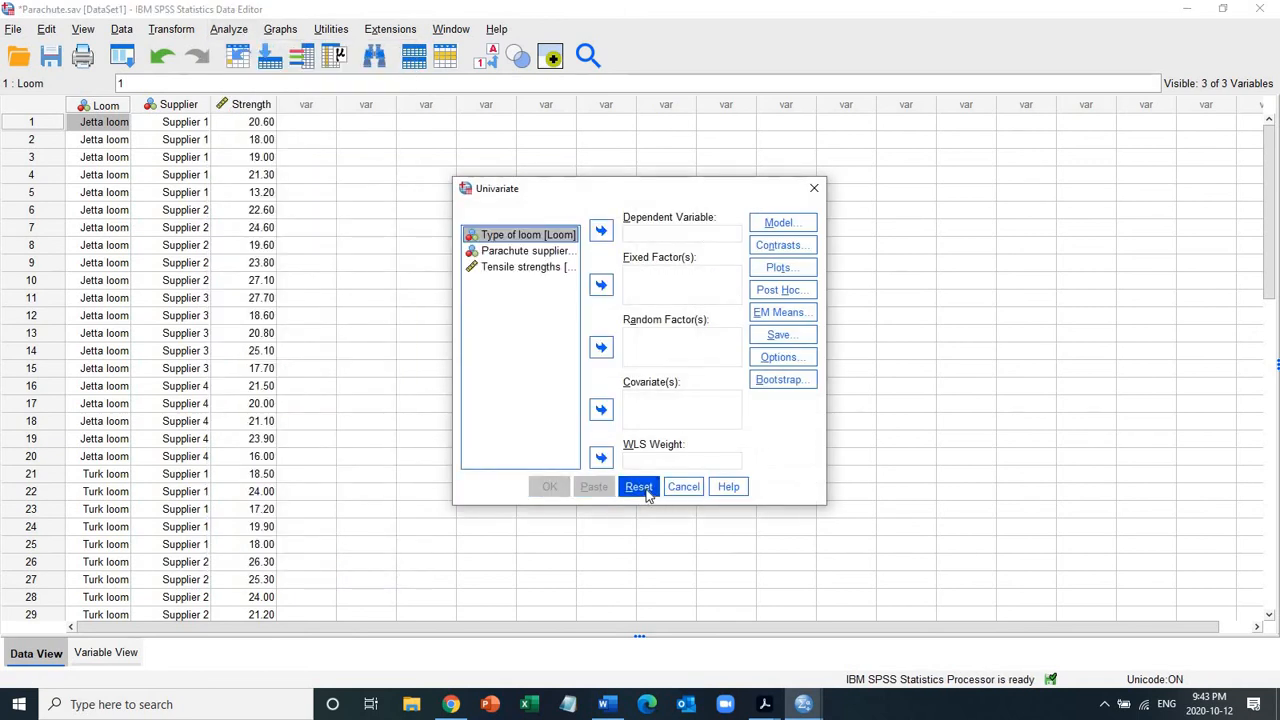
left_click(510, 267)
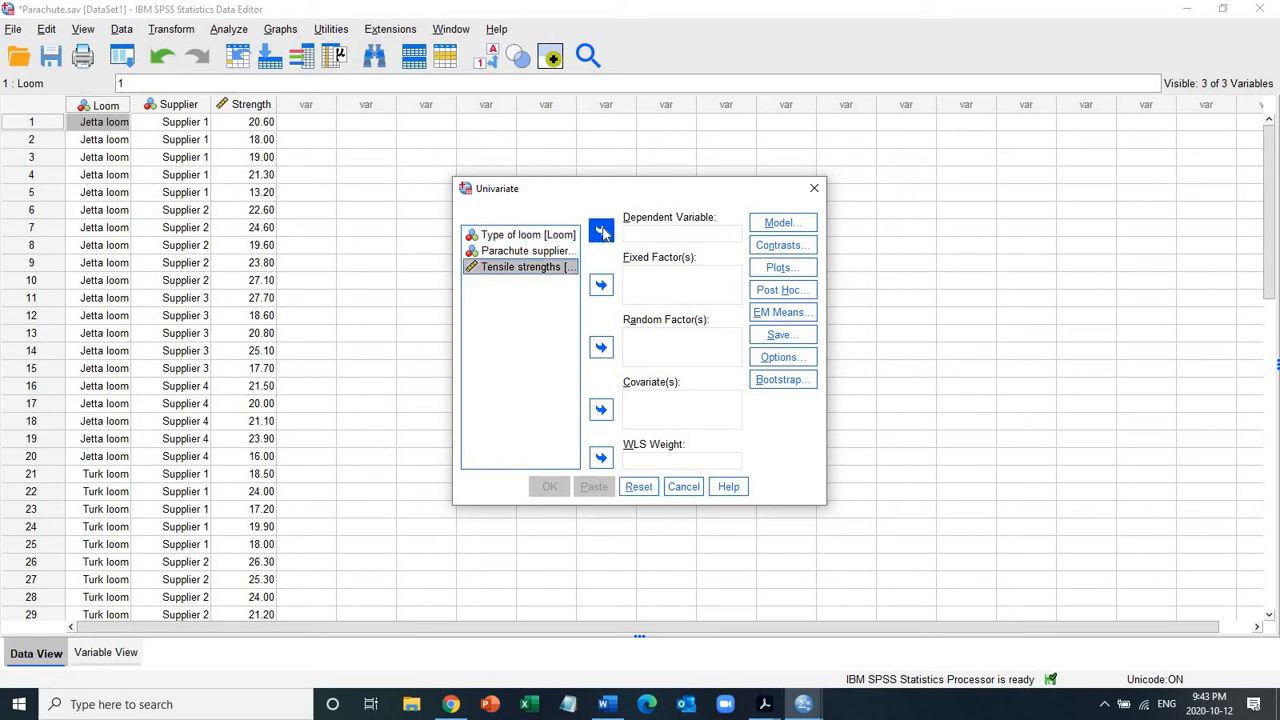
left_click(601, 232)
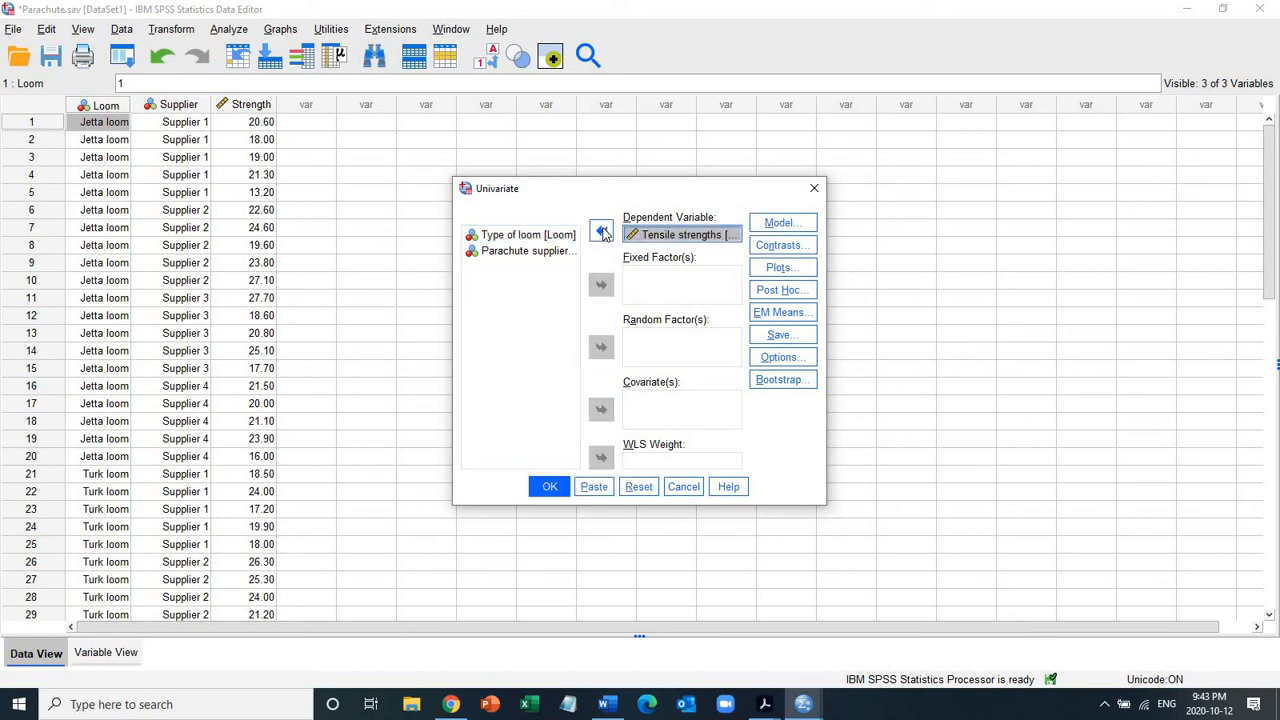
Assign Type of loom and Parachute supplier as the fixed factors of the univariate model.
left_click(500, 238)
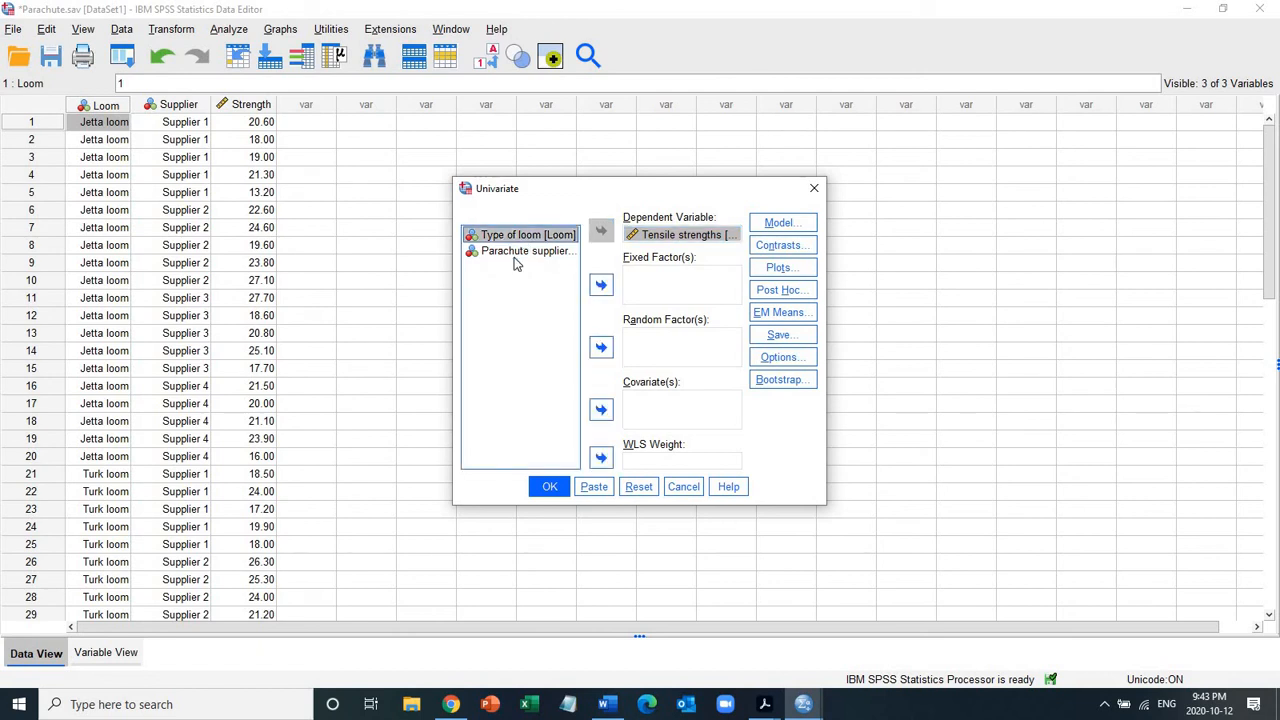
left_click(517, 252, "shift")
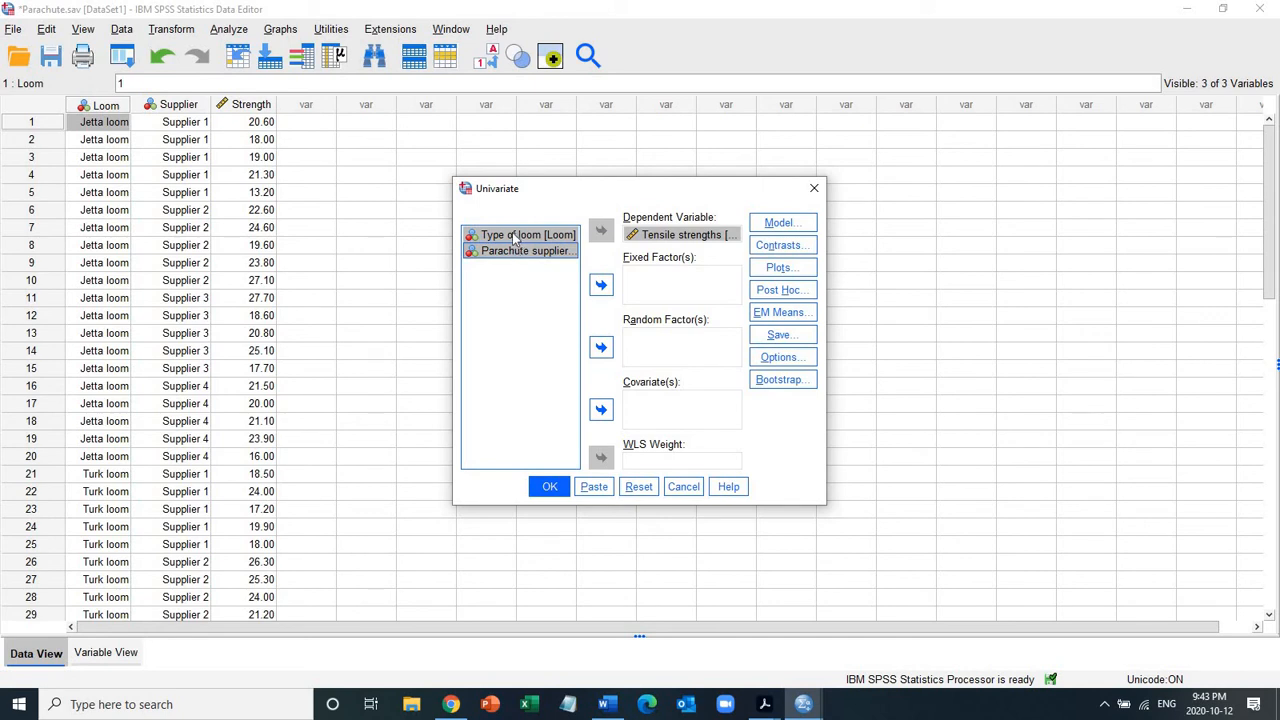
left_click(600, 286)
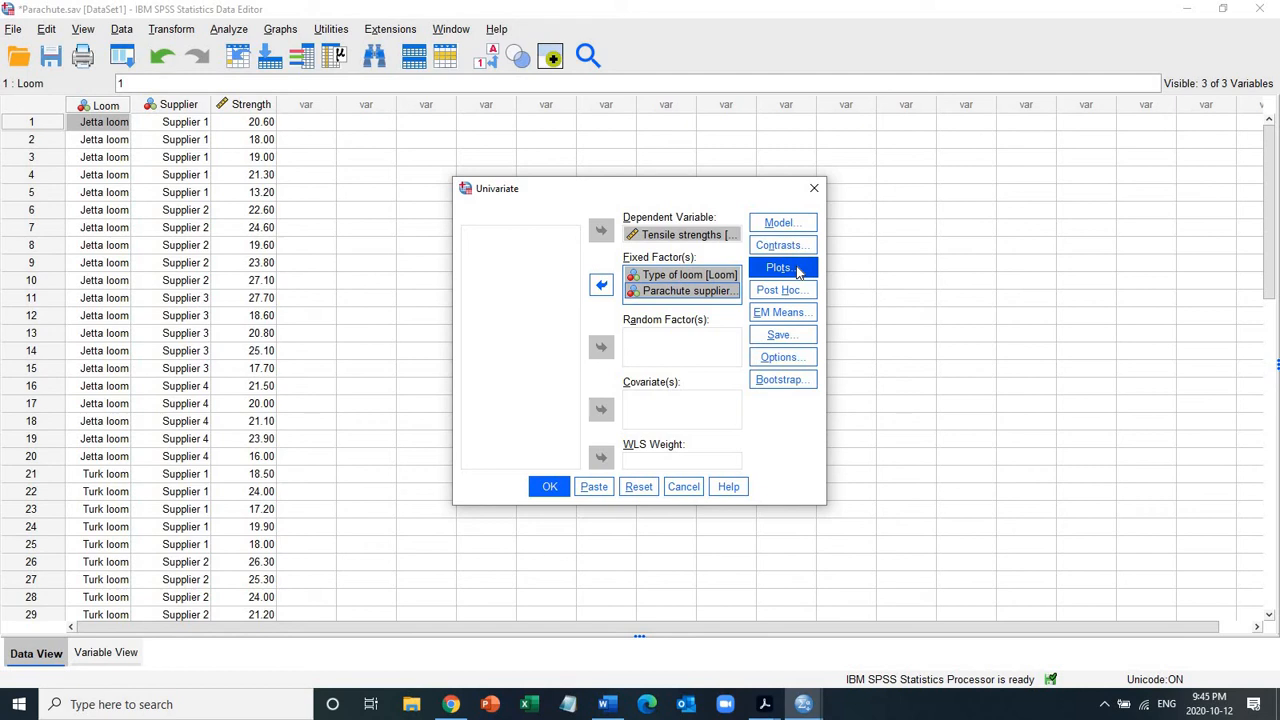
Add a profile plot with Supplier on the horizontal axis and separate lines for Loom.
left_click(797, 270)
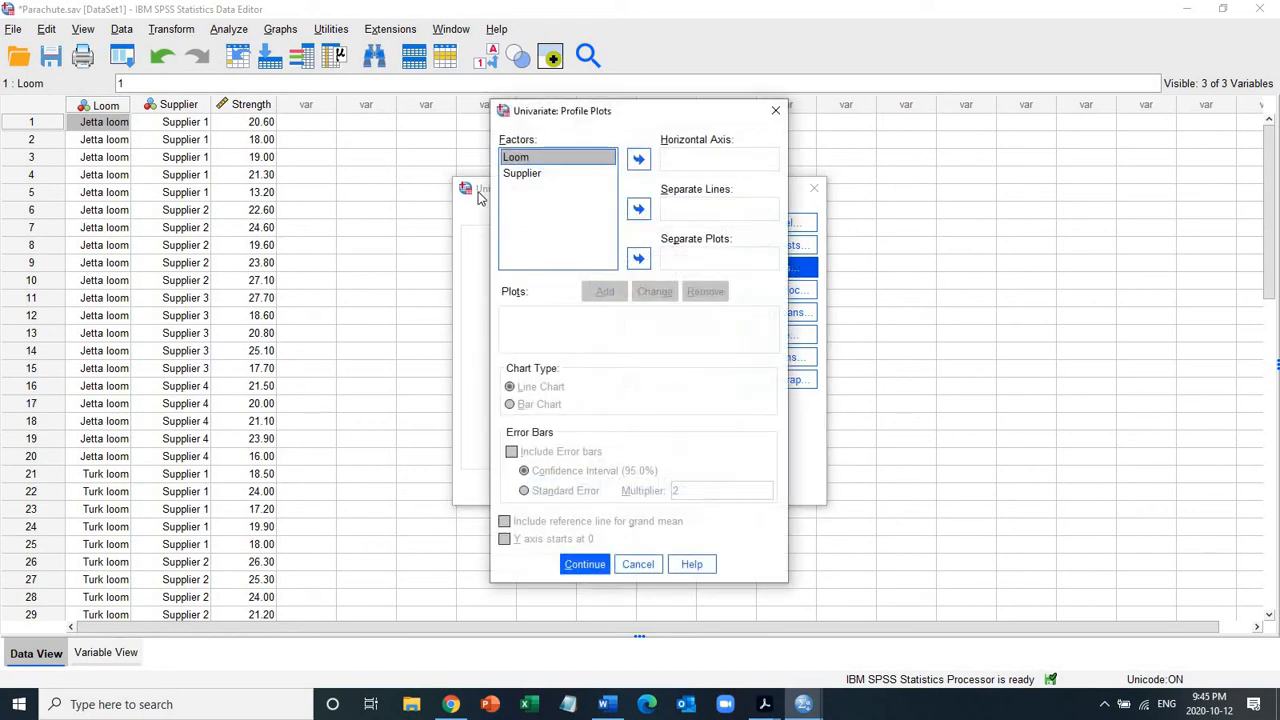
left_click(532, 175)
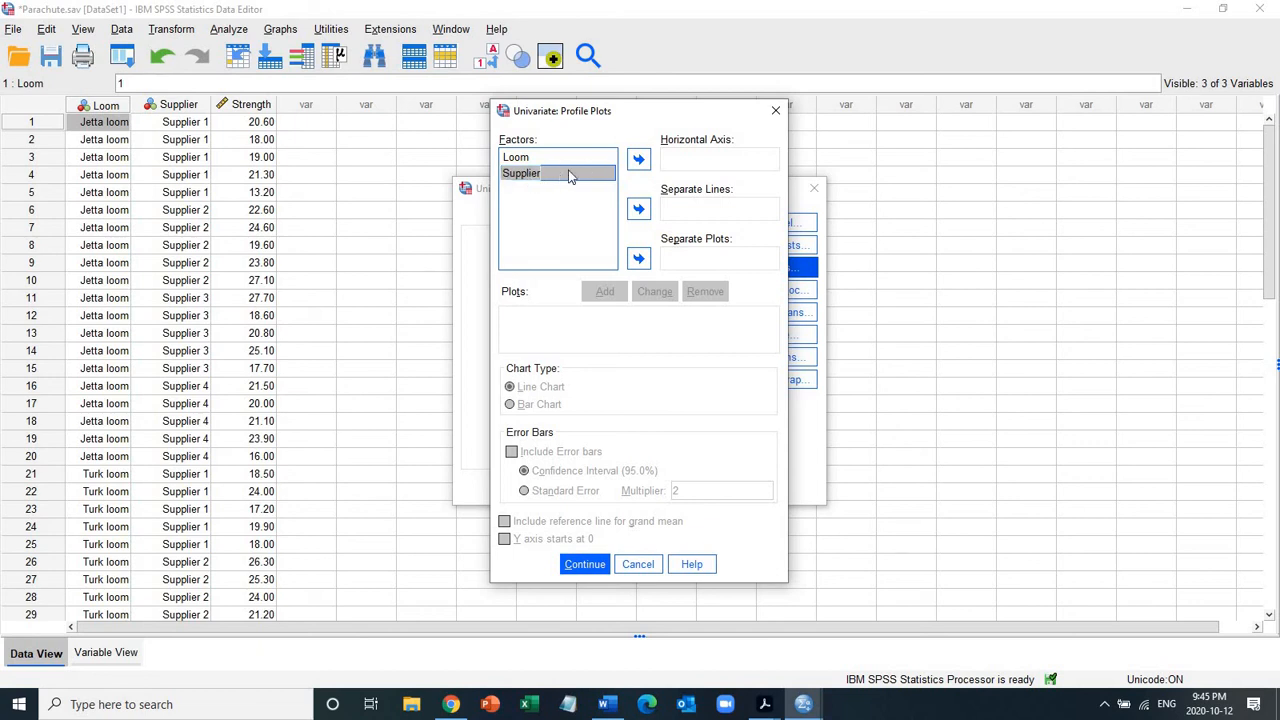
left_click(639, 160)
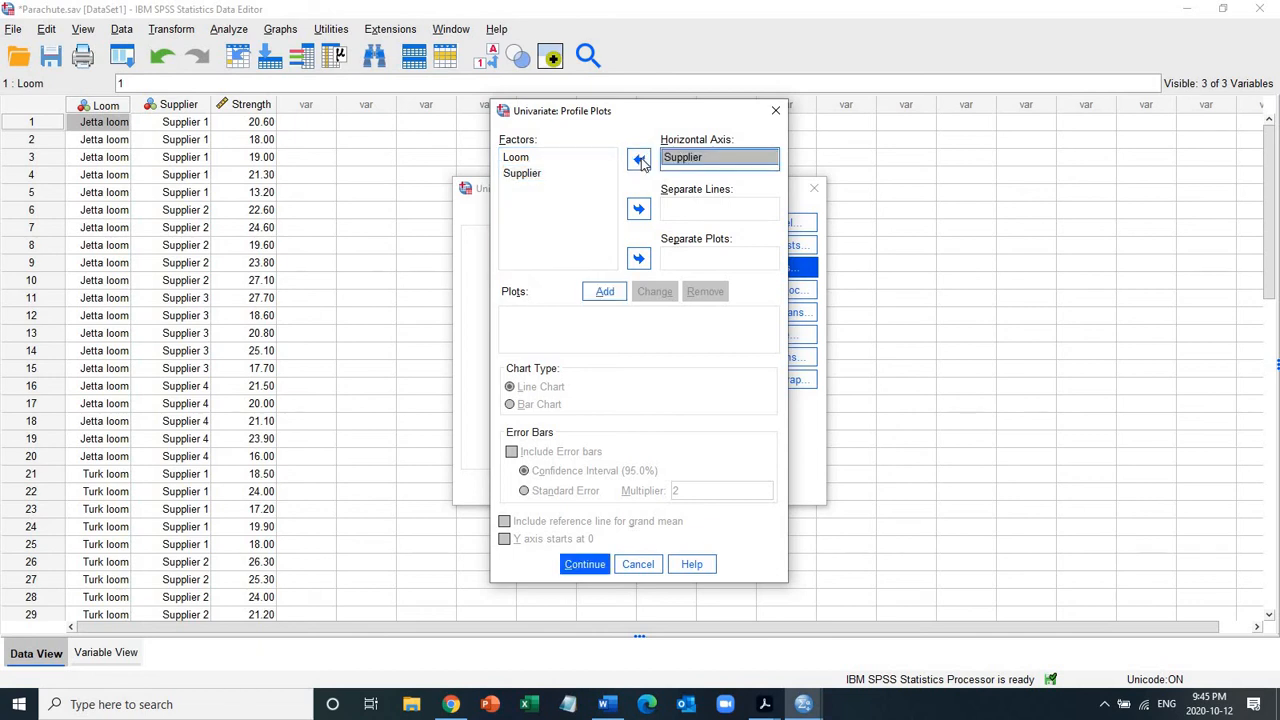
left_click(516, 160)
left_click(641, 219)
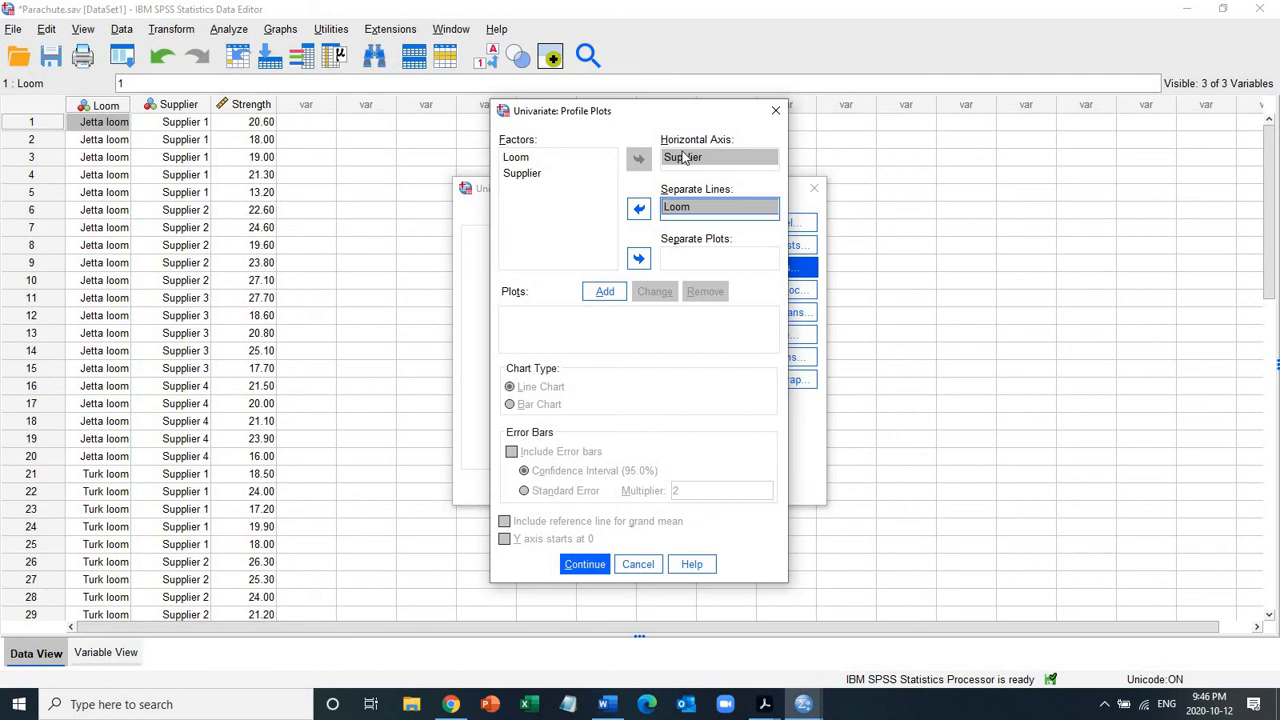
left_click(605, 291)
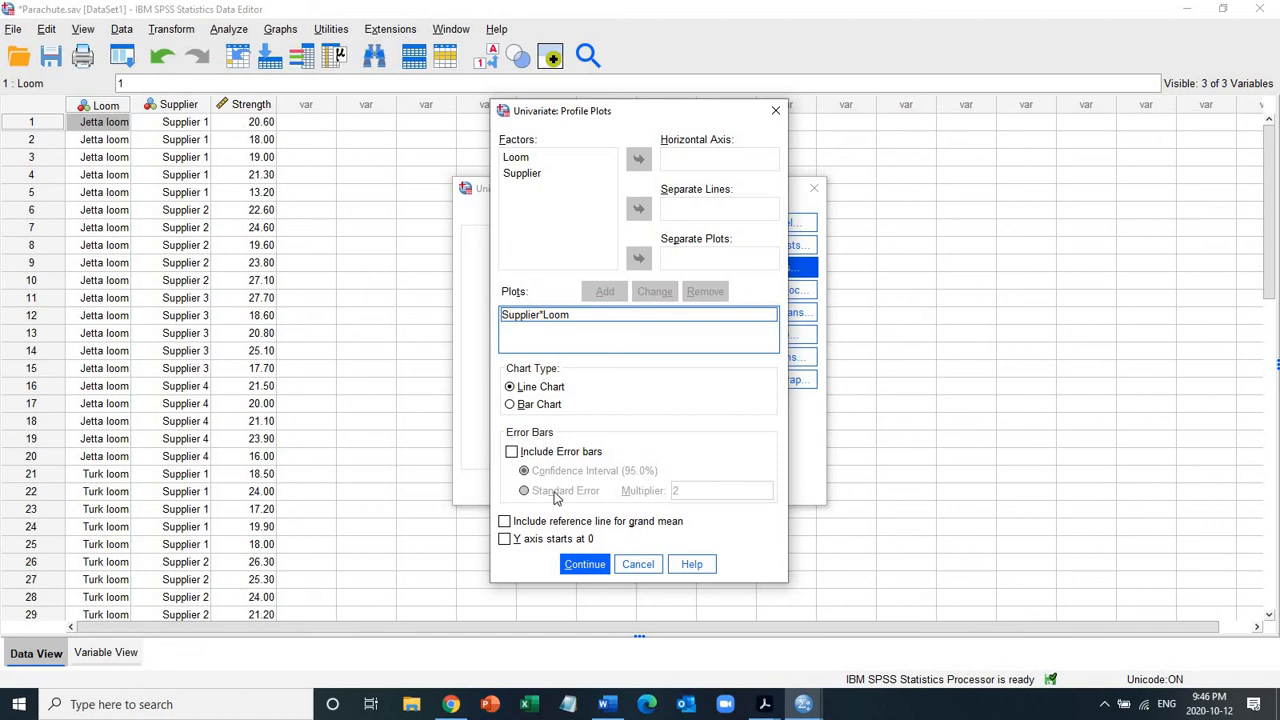
left_click(584, 566)
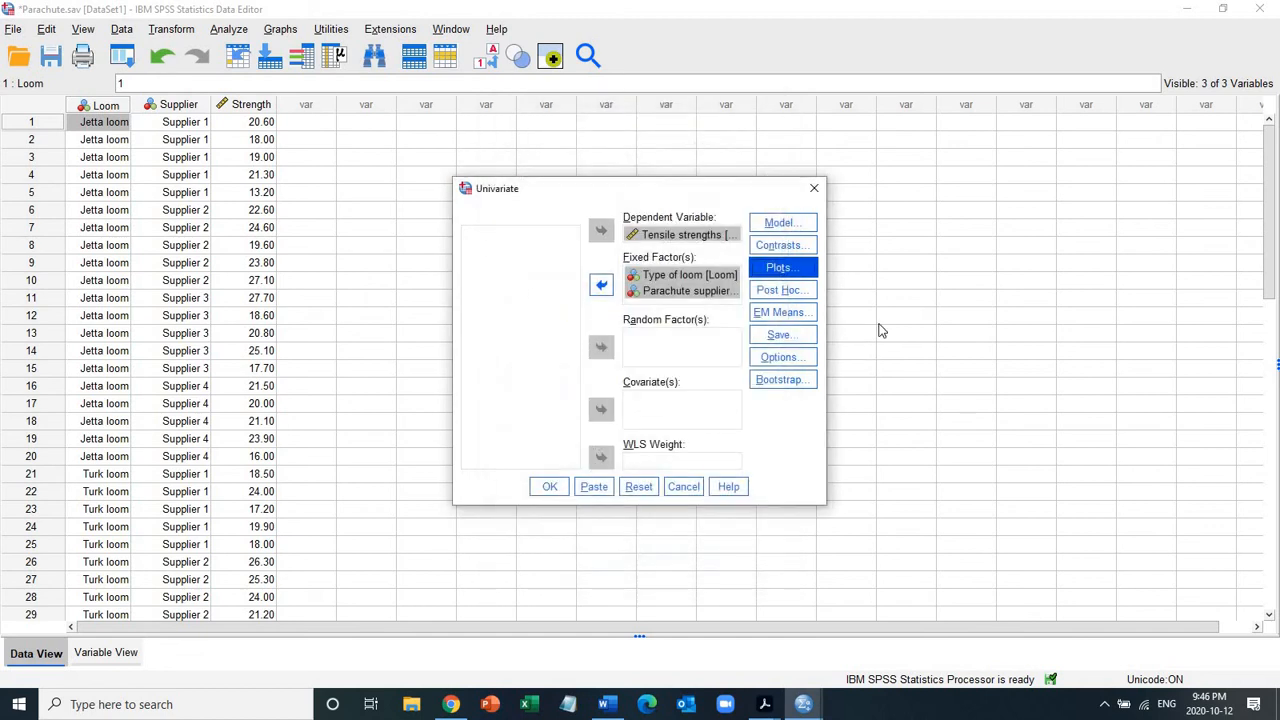
Request Tukey post hoc tests for the Supplier factor and run the univariate analysis.
left_click(794, 292)
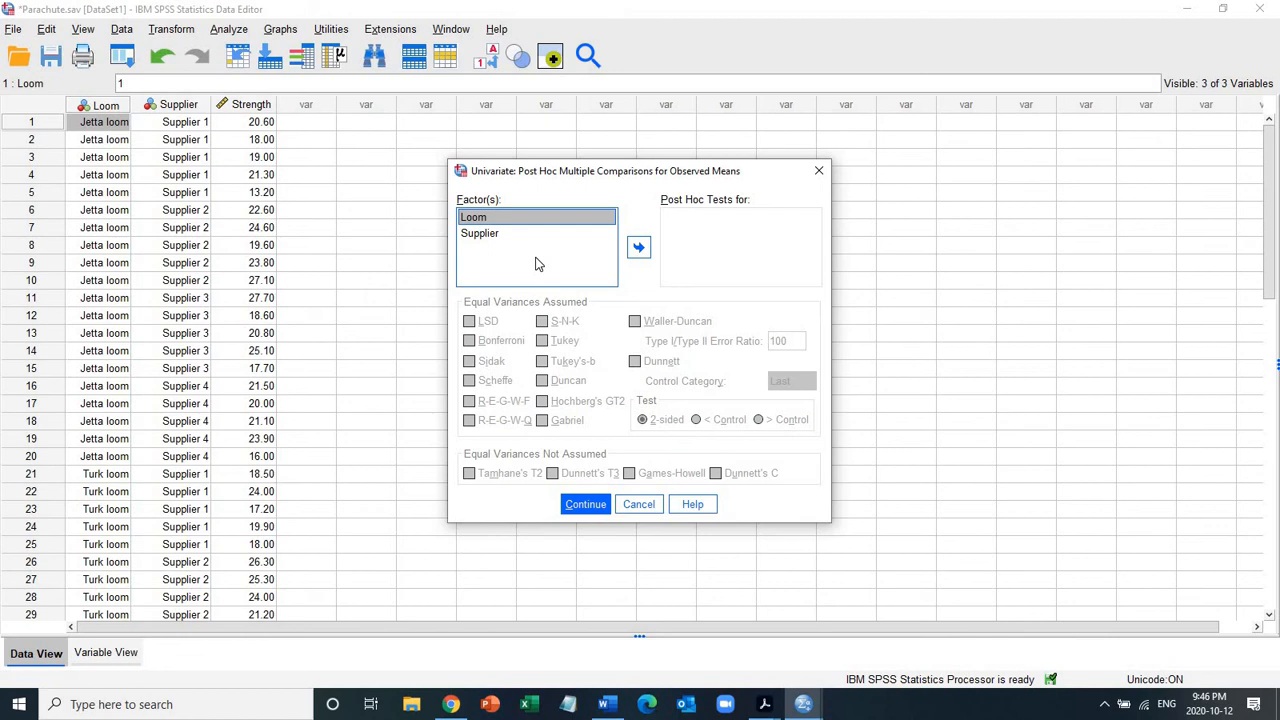
left_click(490, 238)
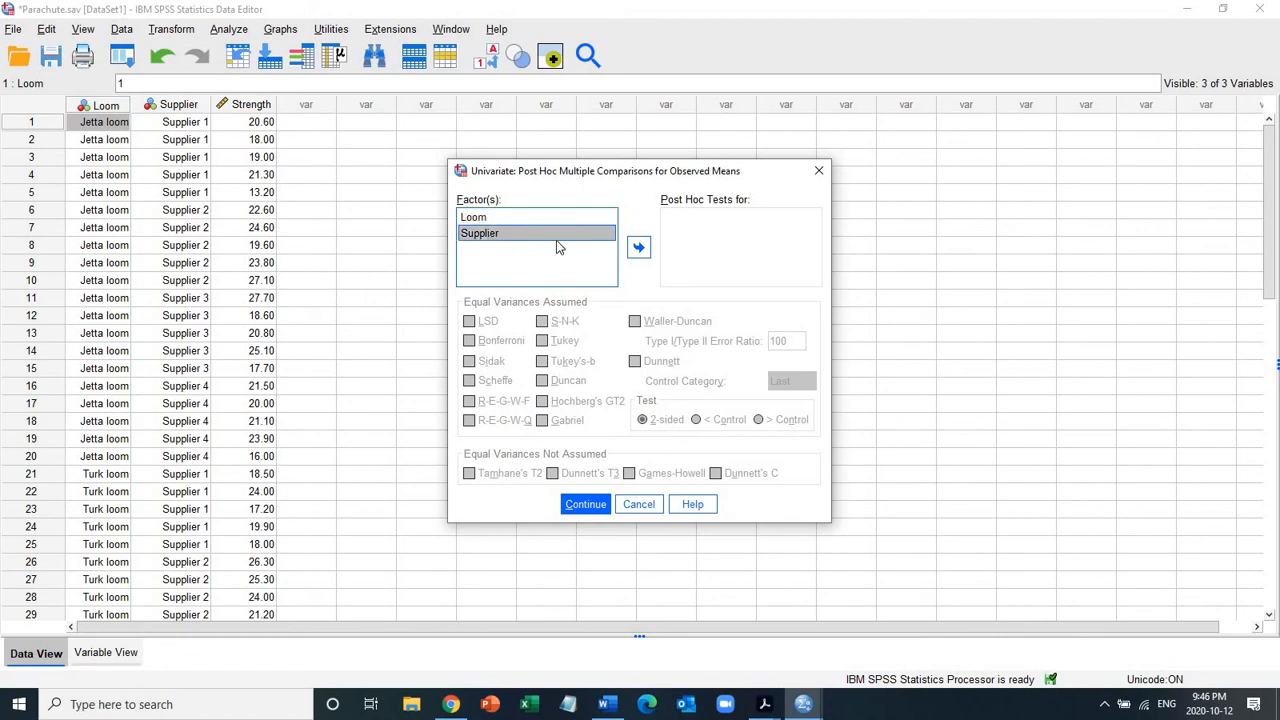
left_click(639, 249)
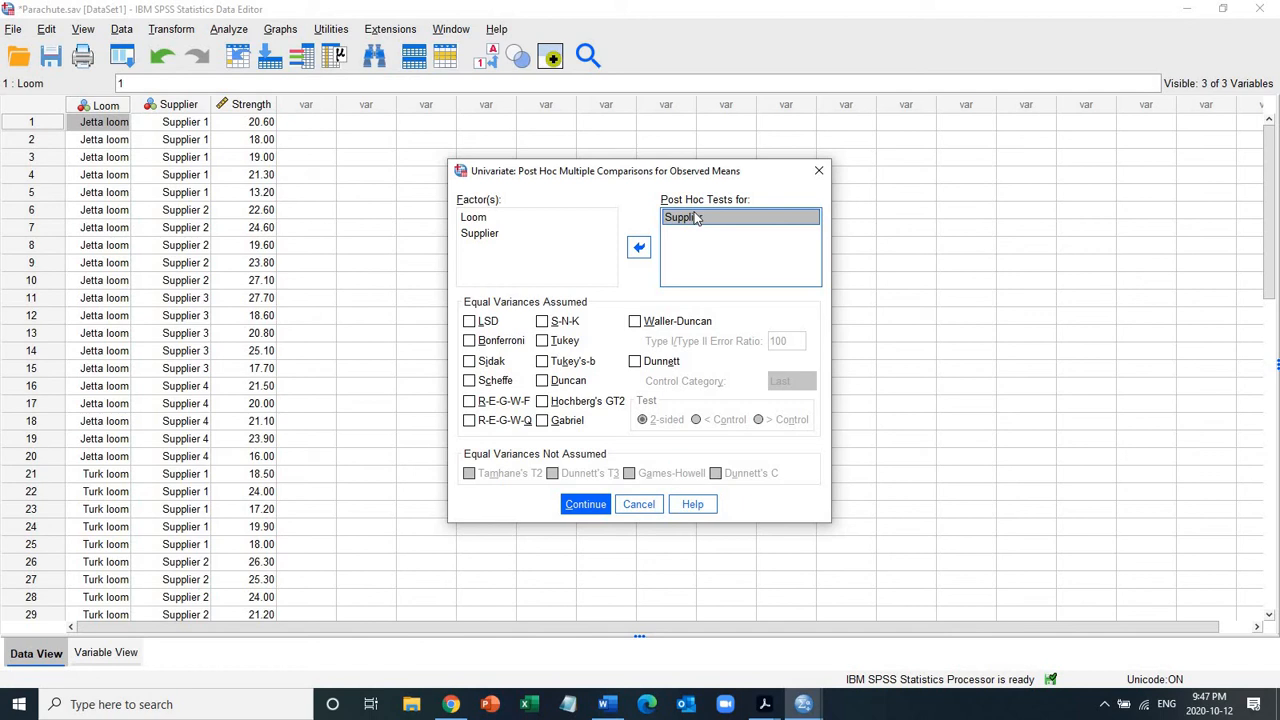
left_click(543, 342)
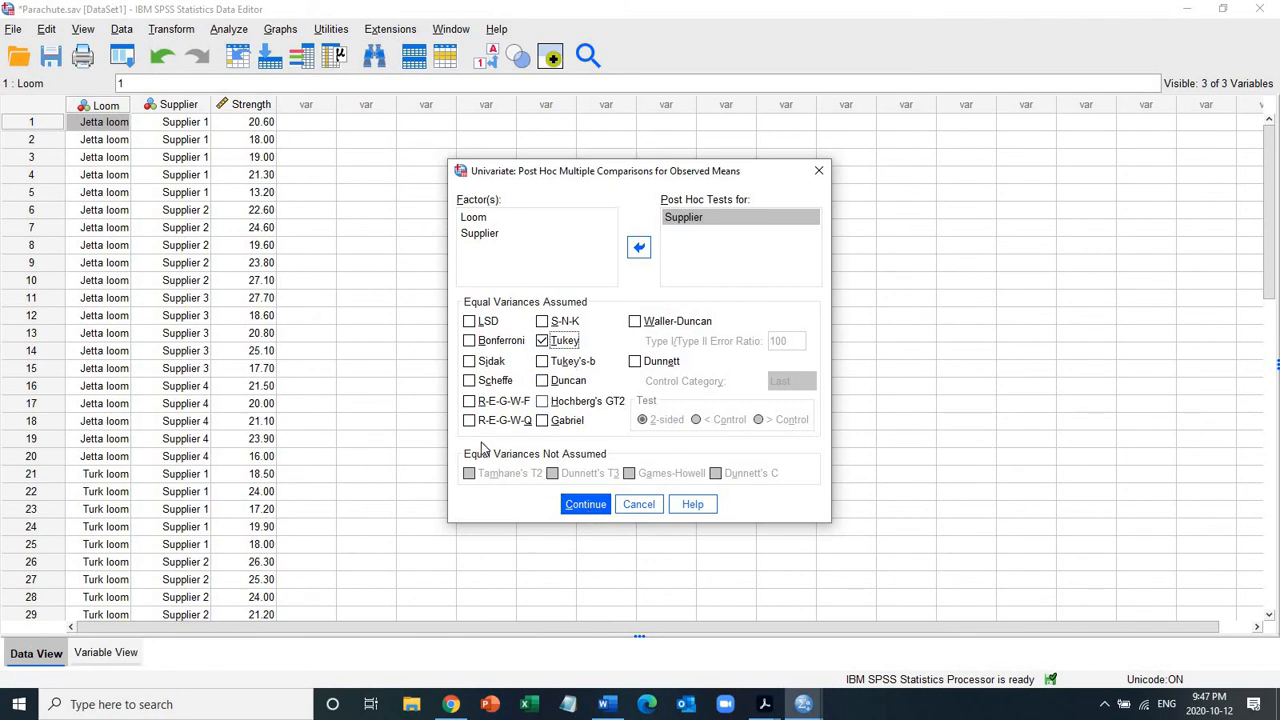
left_click(583, 508)
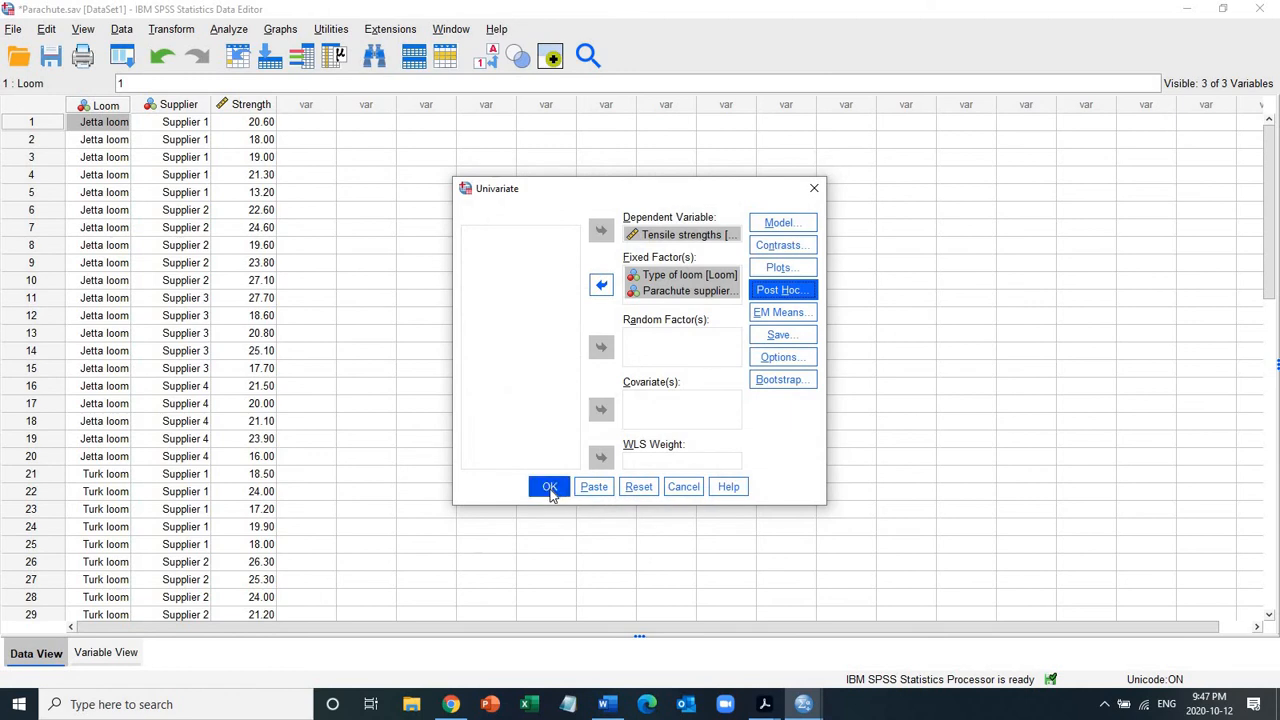
left_click(550, 488)
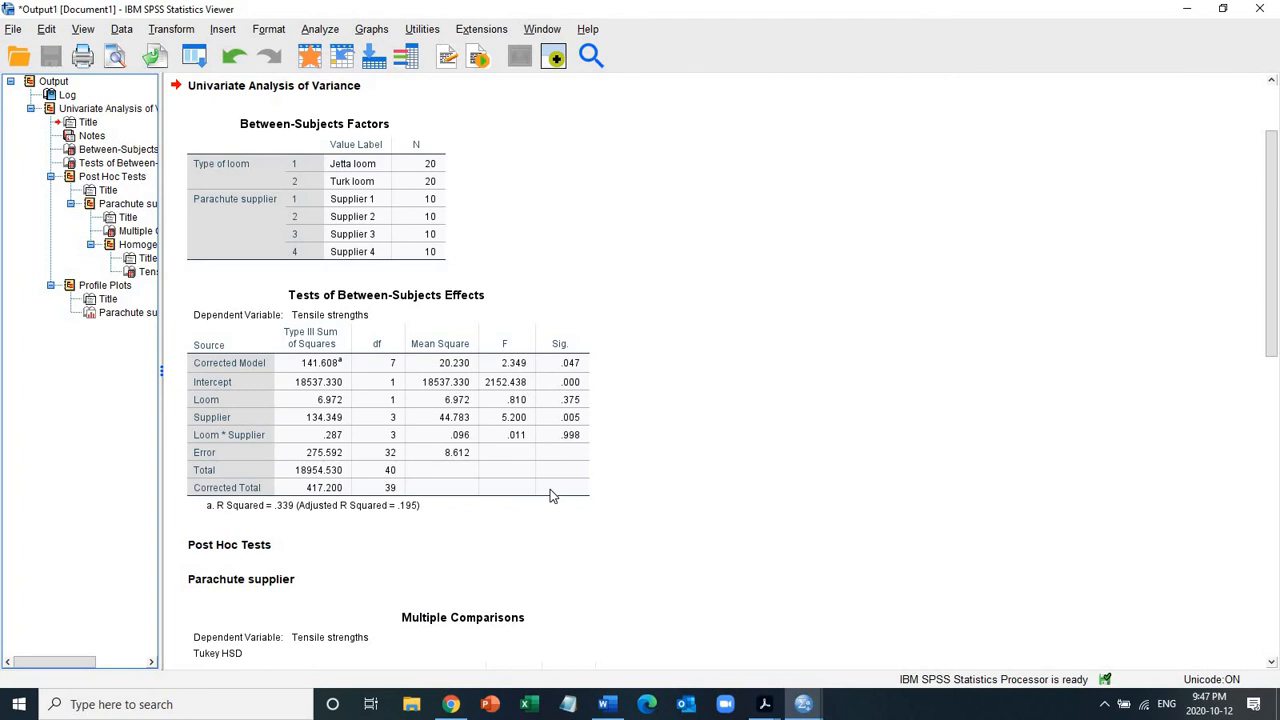
Examine the Tests of Between-Subjects Effects and the Tukey multiple comparisons of the parachute suppliers.
mouse_move(1275, 250)
left_mouse_down()
mouse_move(1275, 563)
mouse_move(1275, 250)
left_mouse_up()
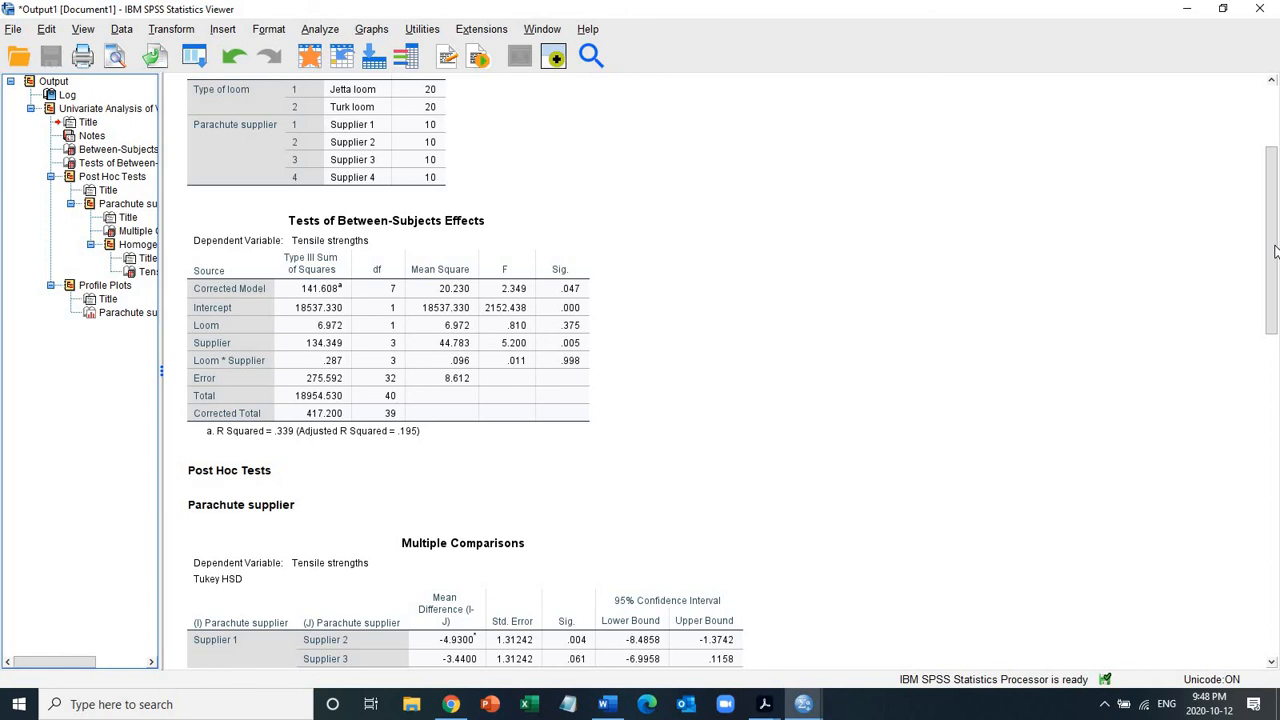
left_click(236, 292)
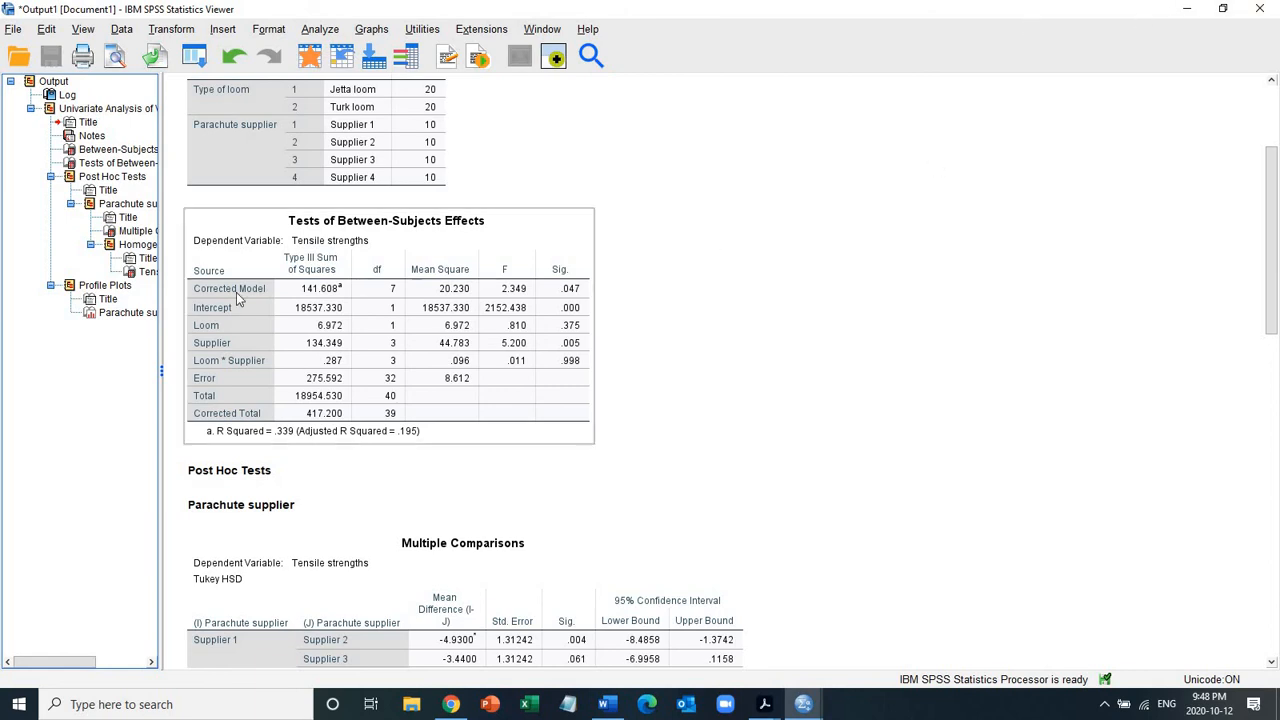
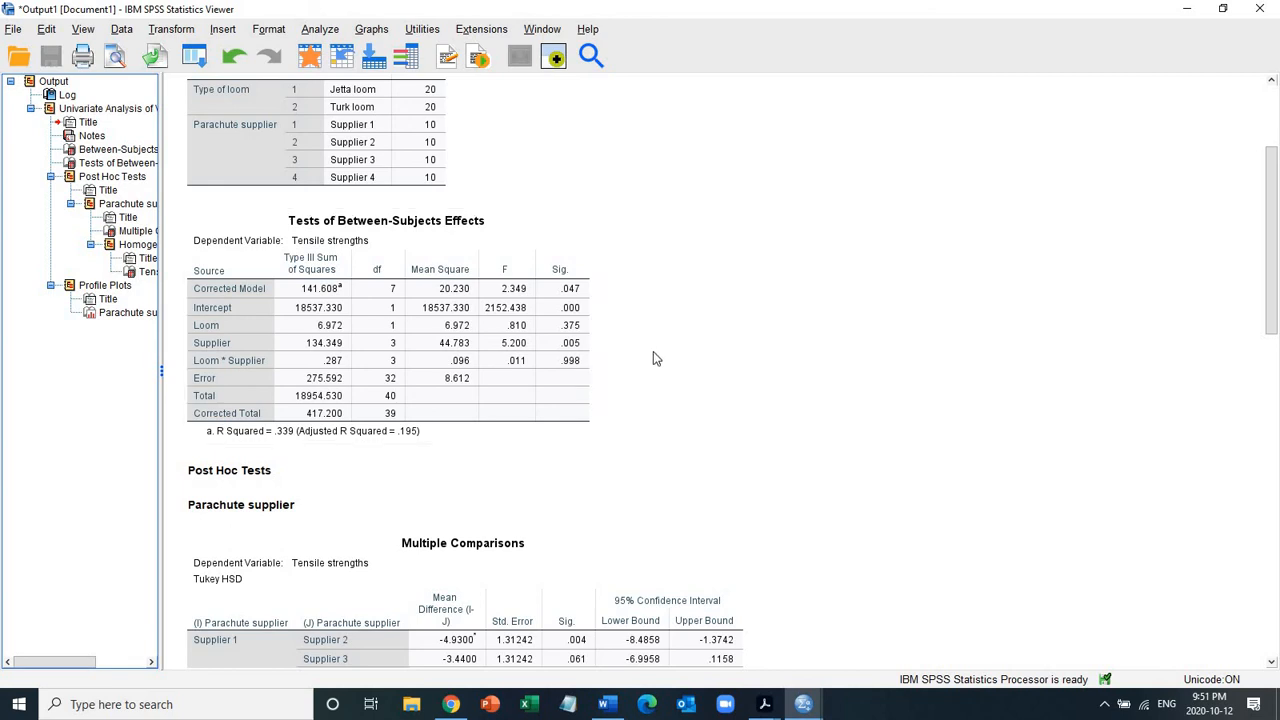
scroll(814, 435, "down", 4)
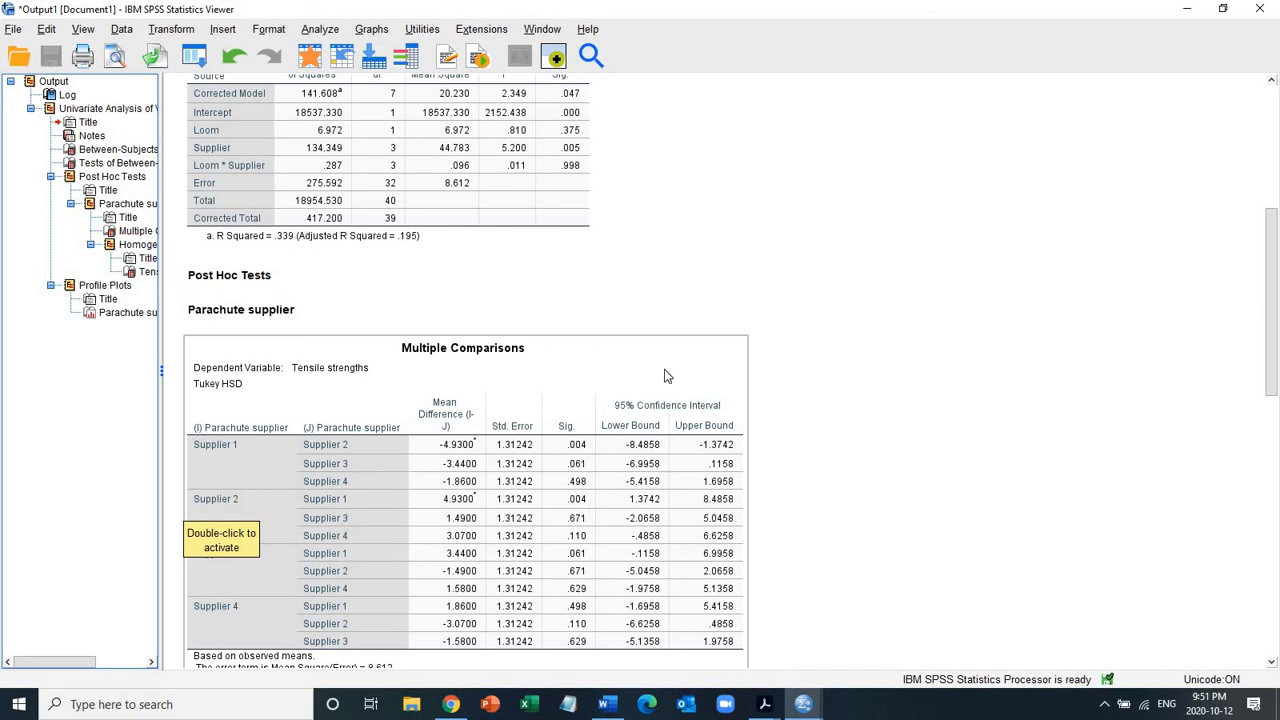
scroll(760, 403, "down", 3)
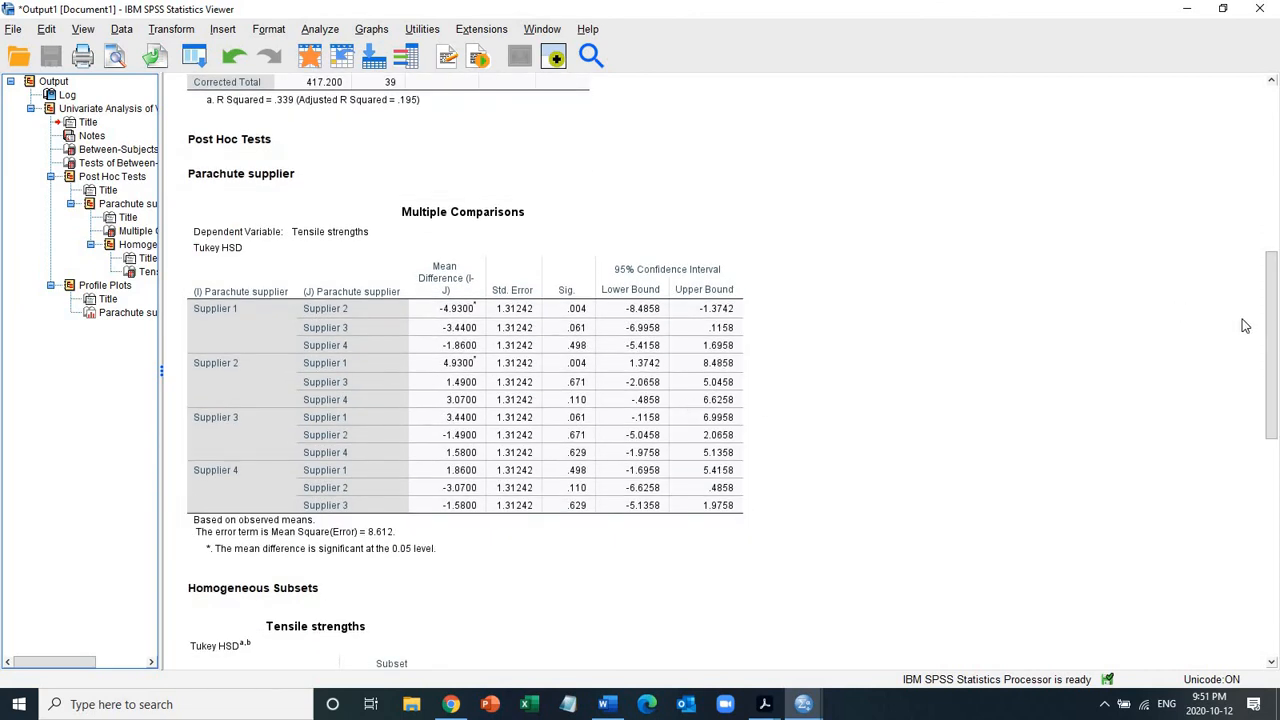
Examine the profile plot of tensile strengths by supplier and loom, comparing it with the between-subjects effects table.
left_click_drag(1273, 338, 1277, 552)
left_click(398, 397)
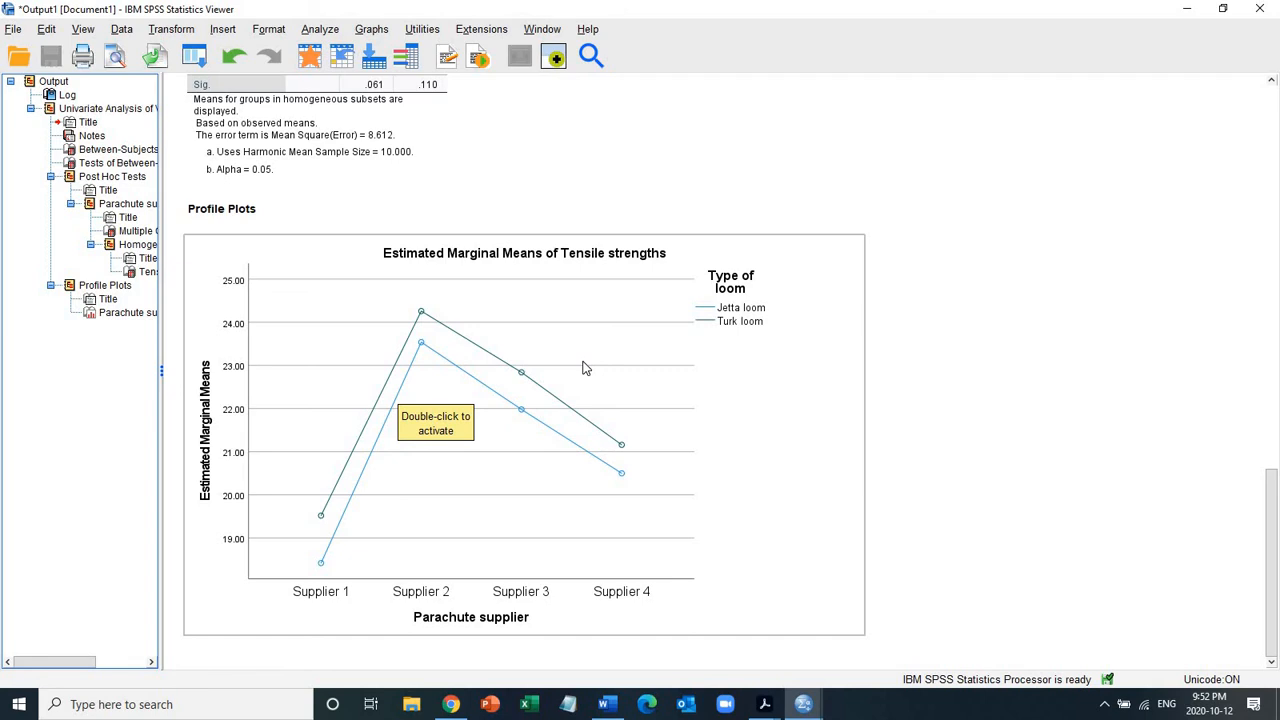
left_click(1050, 481)
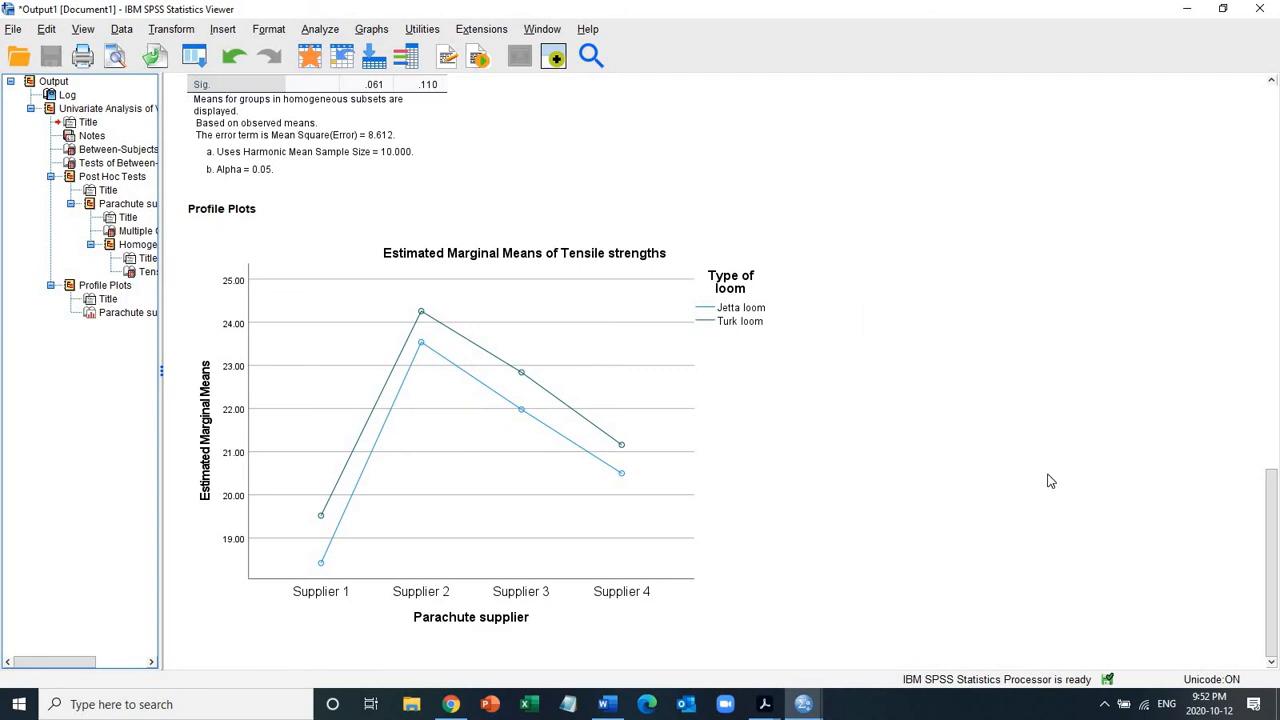
left_click(536, 277)
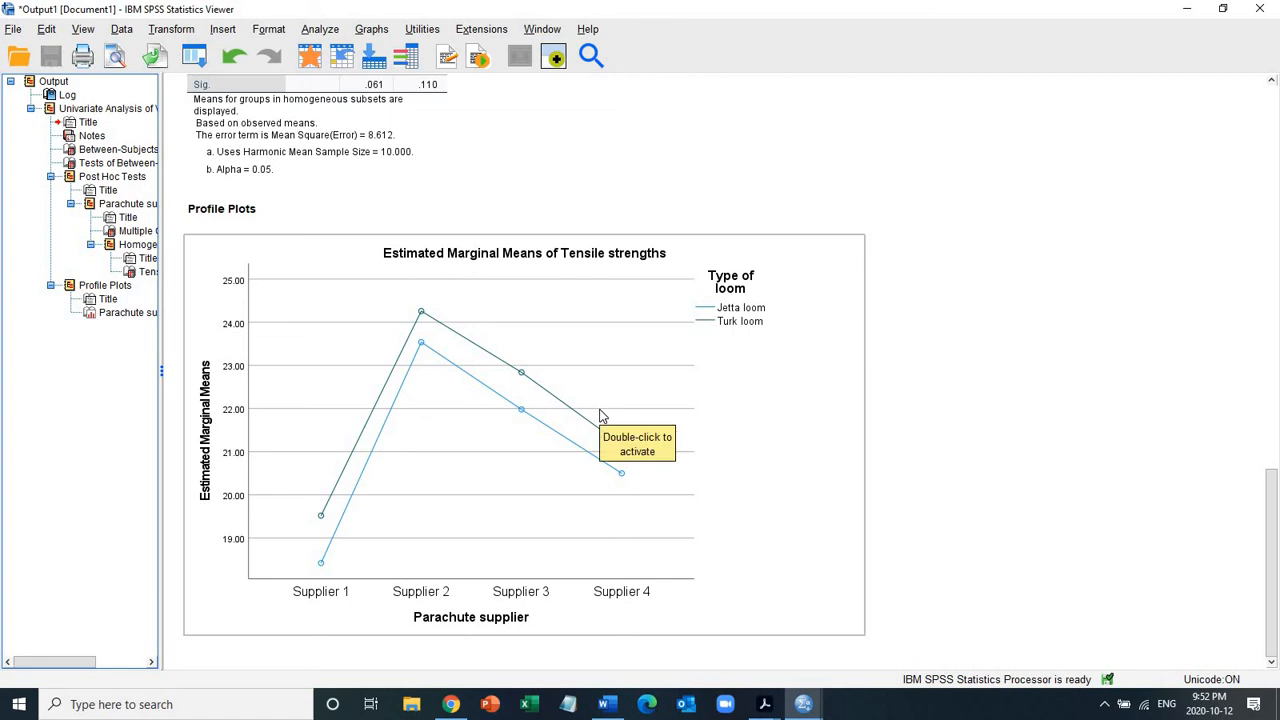
left_click(86, 517)
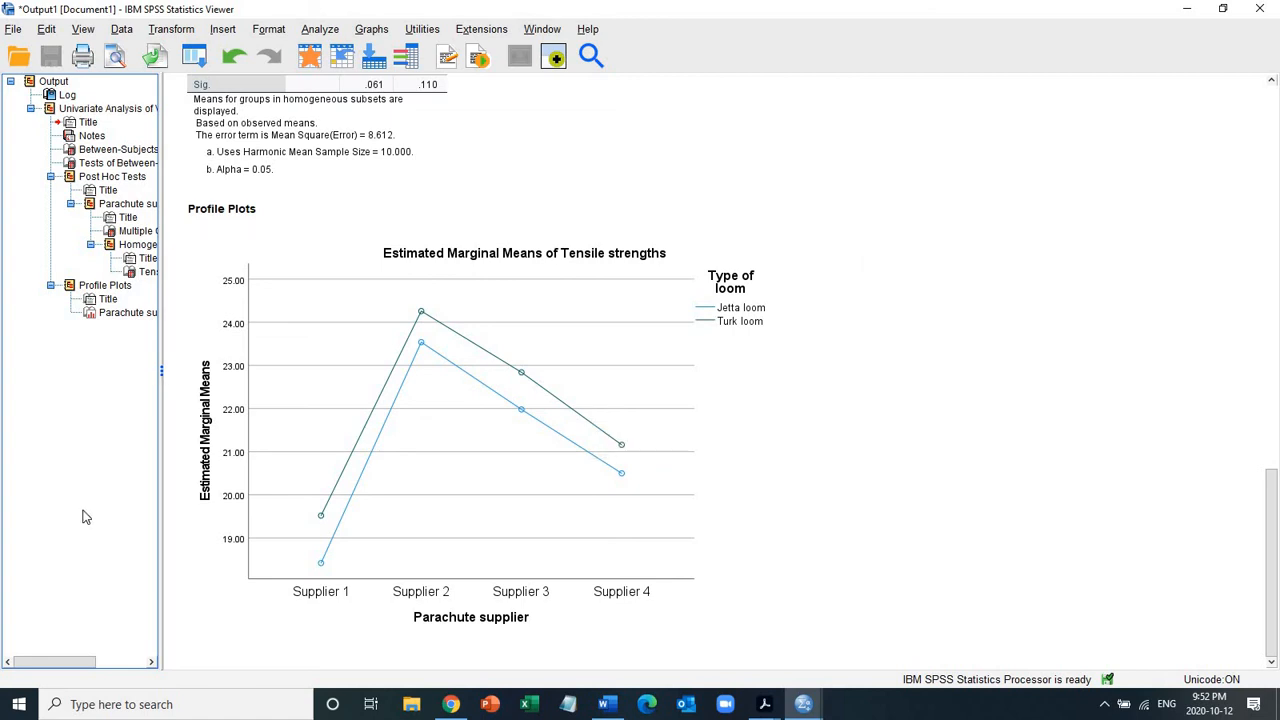
left_click(238, 478)
left_click(1268, 405)
left_click_drag(1260, 392, 626, 217)
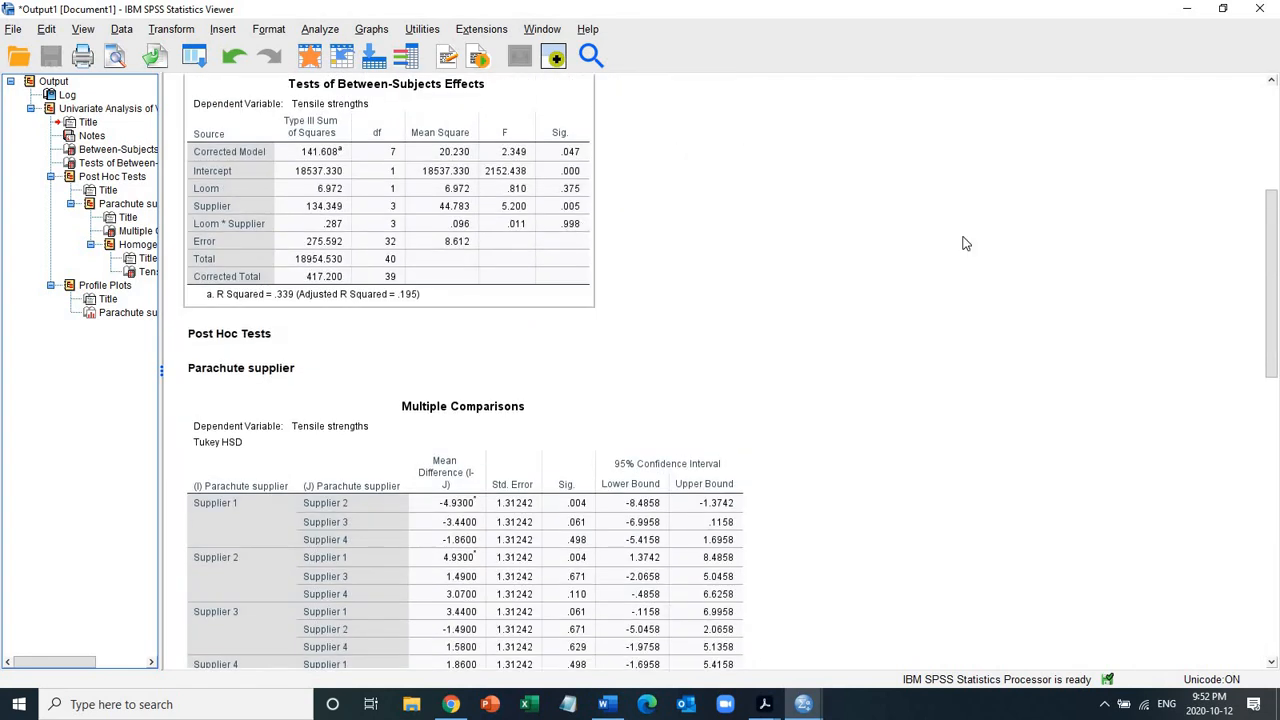
left_click_drag(1276, 240, 614, 472)
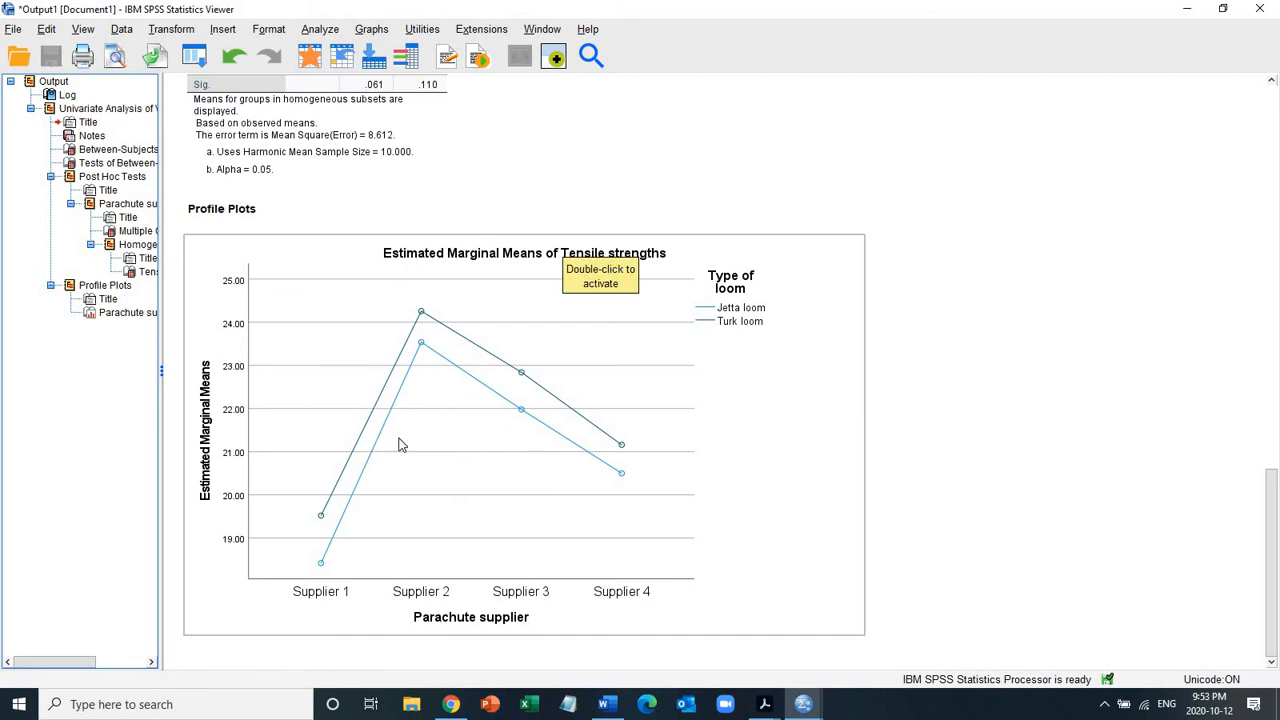
Open the Estimated Marginal Means profile plot for editing.
left_click(233, 358)
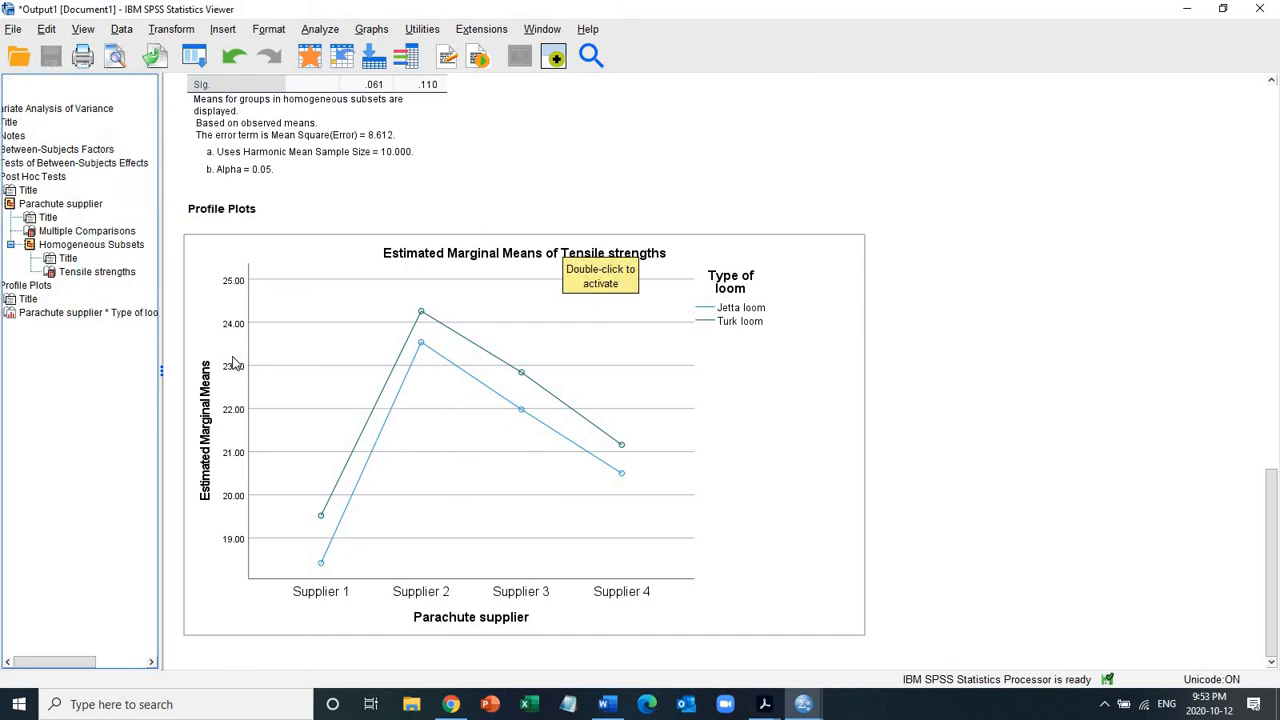
double_click(233, 363)
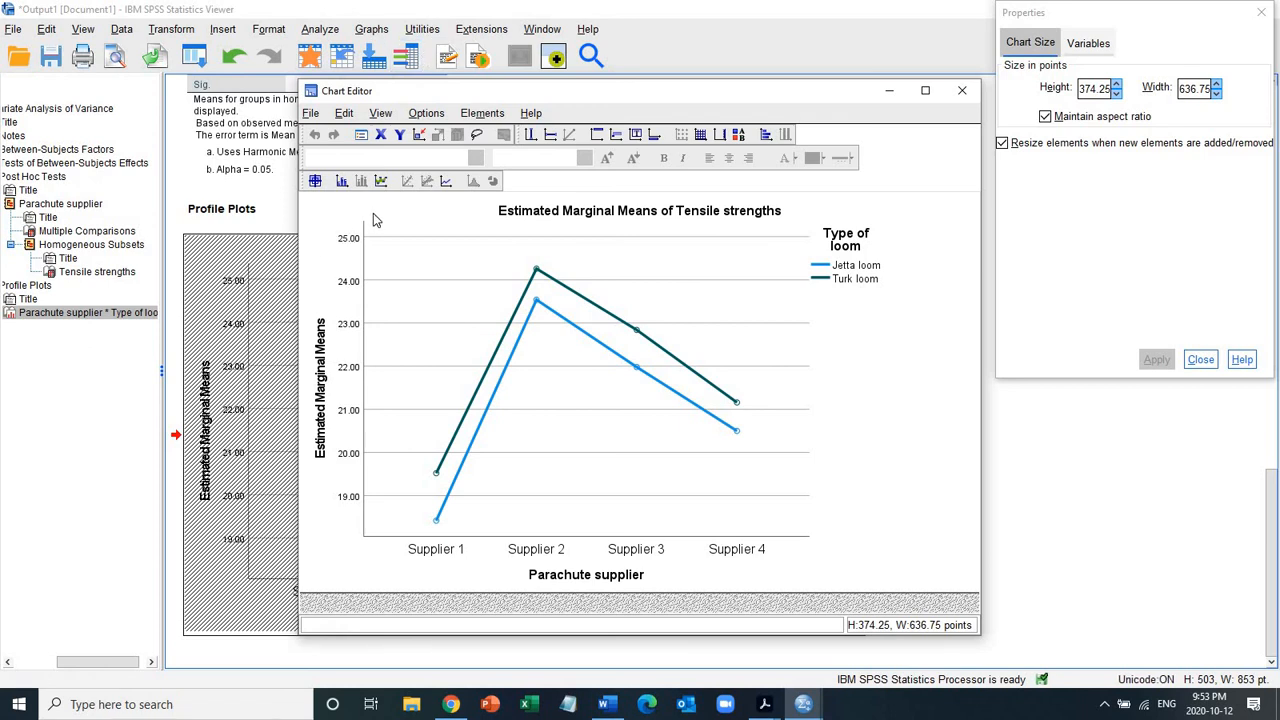
left_click(428, 114)
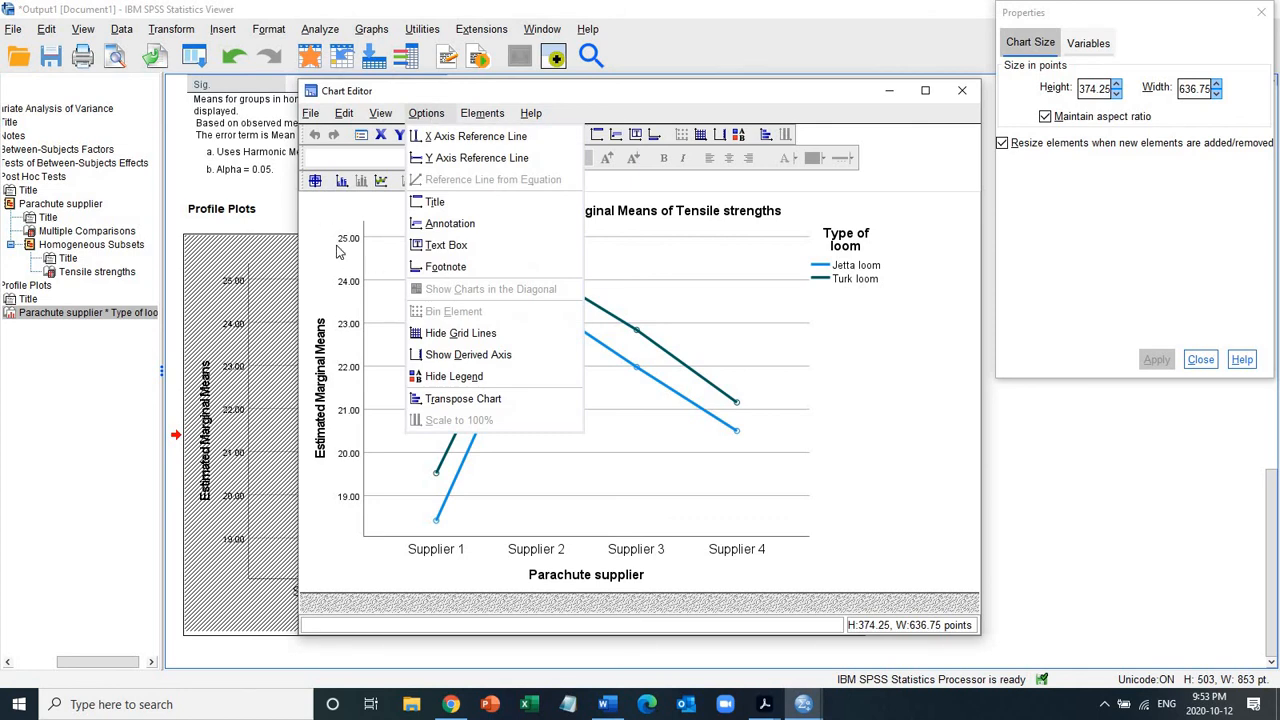
left_click(343, 281)
left_click(343, 281)
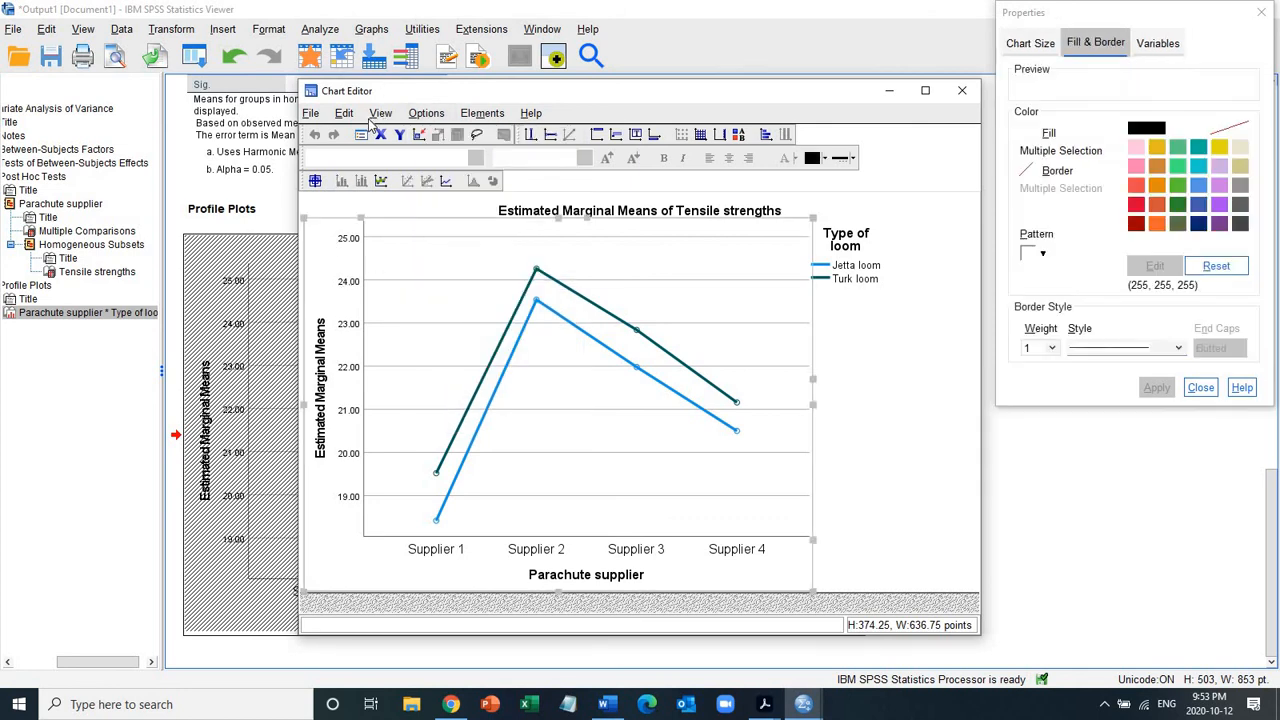
left_click(1162, 45)
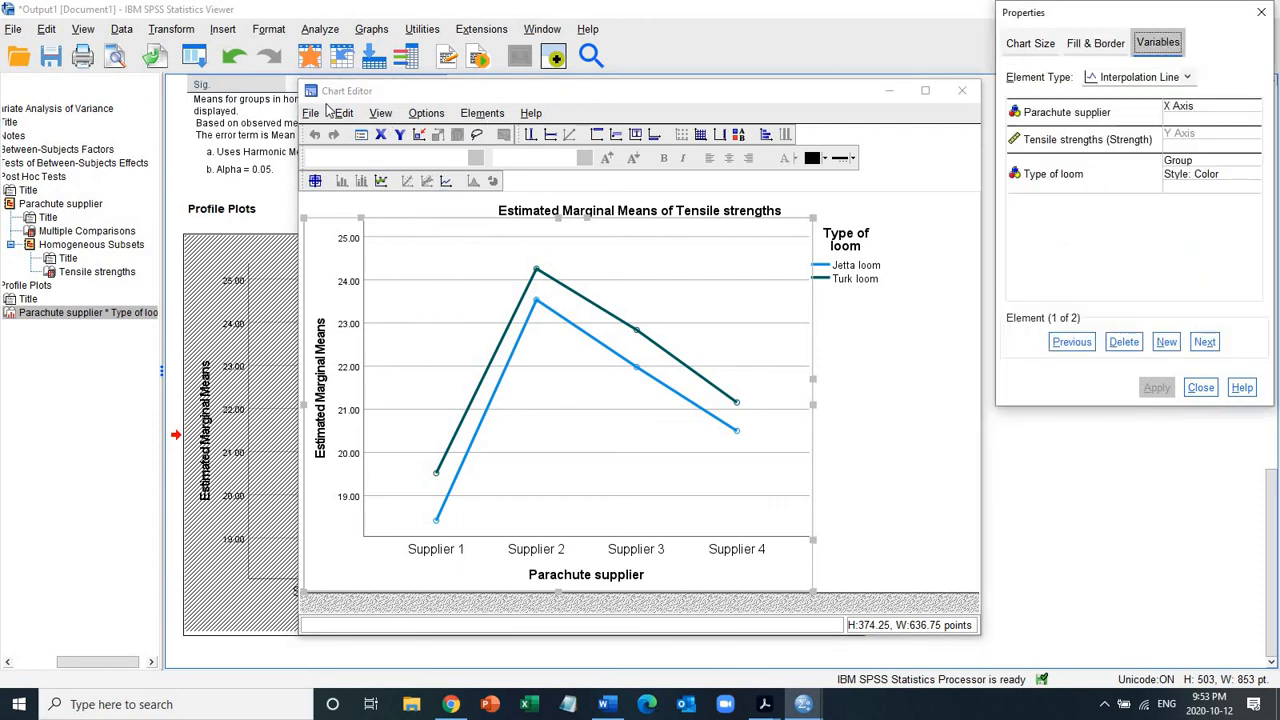
left_click(424, 113)
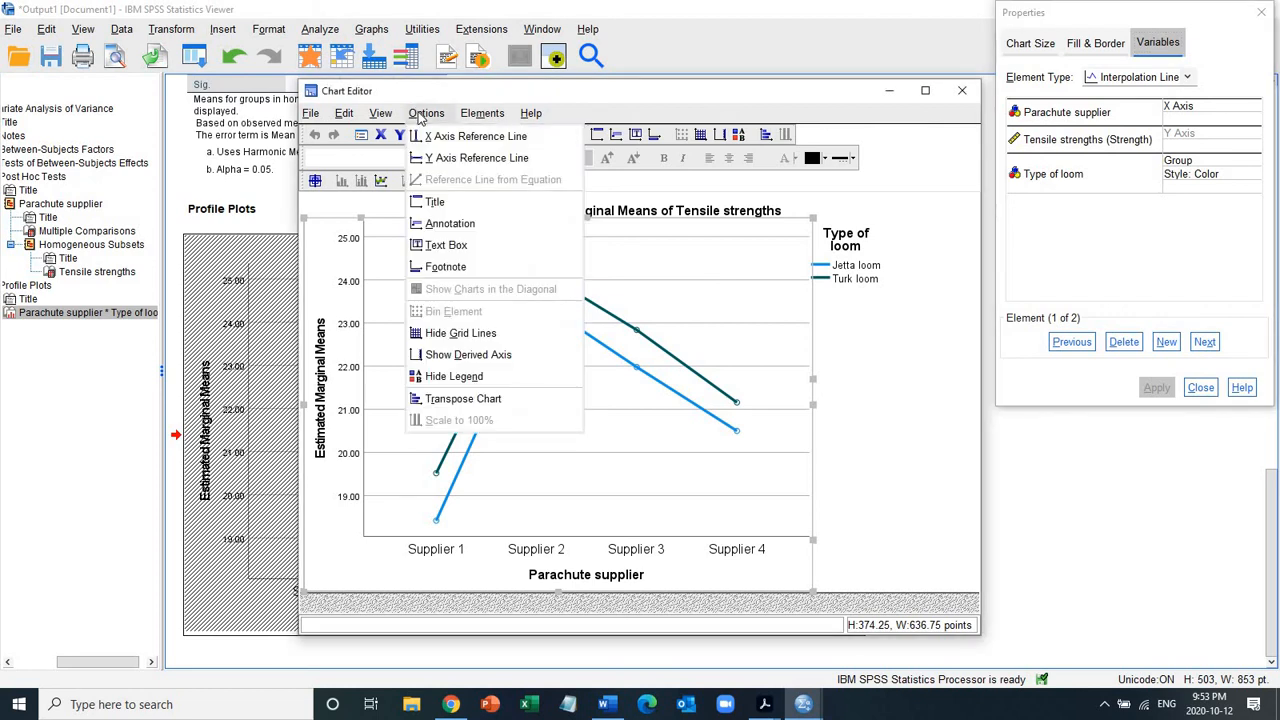
left_click(360, 288)
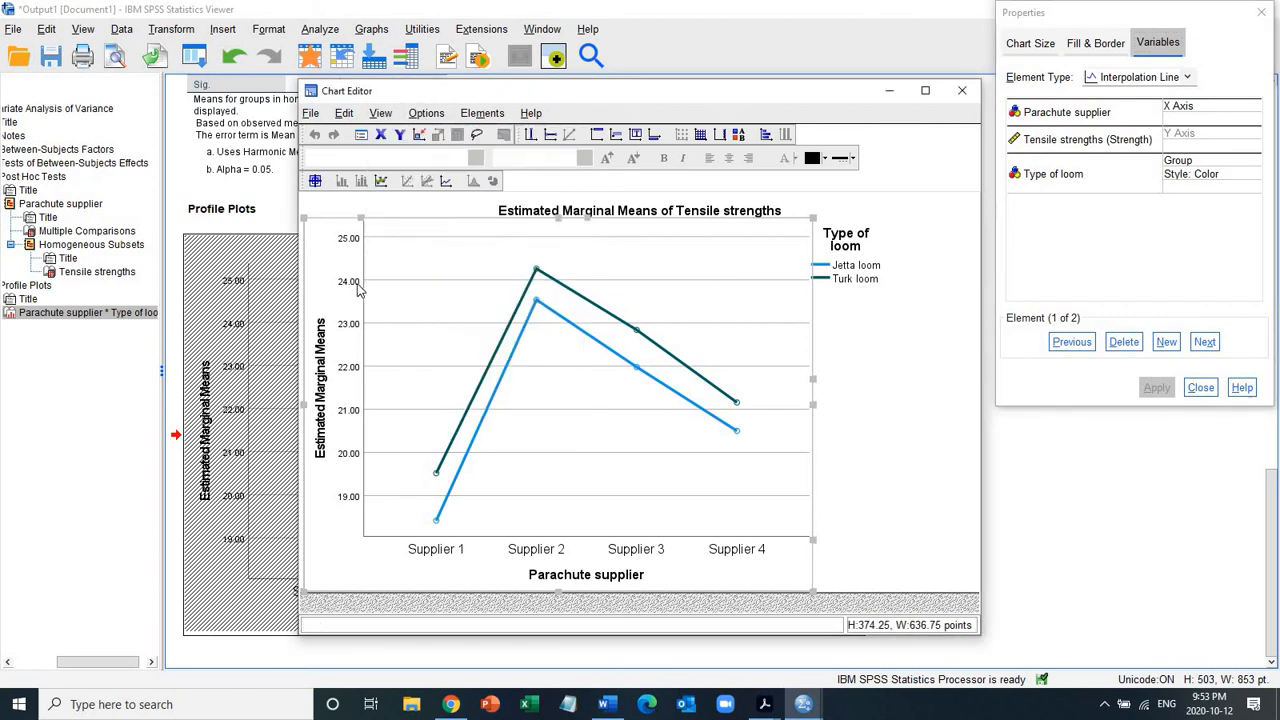
Set the minimum of the Estimated Marginal Means axis scale to 0 and close the chart editor.
left_click(348, 285)
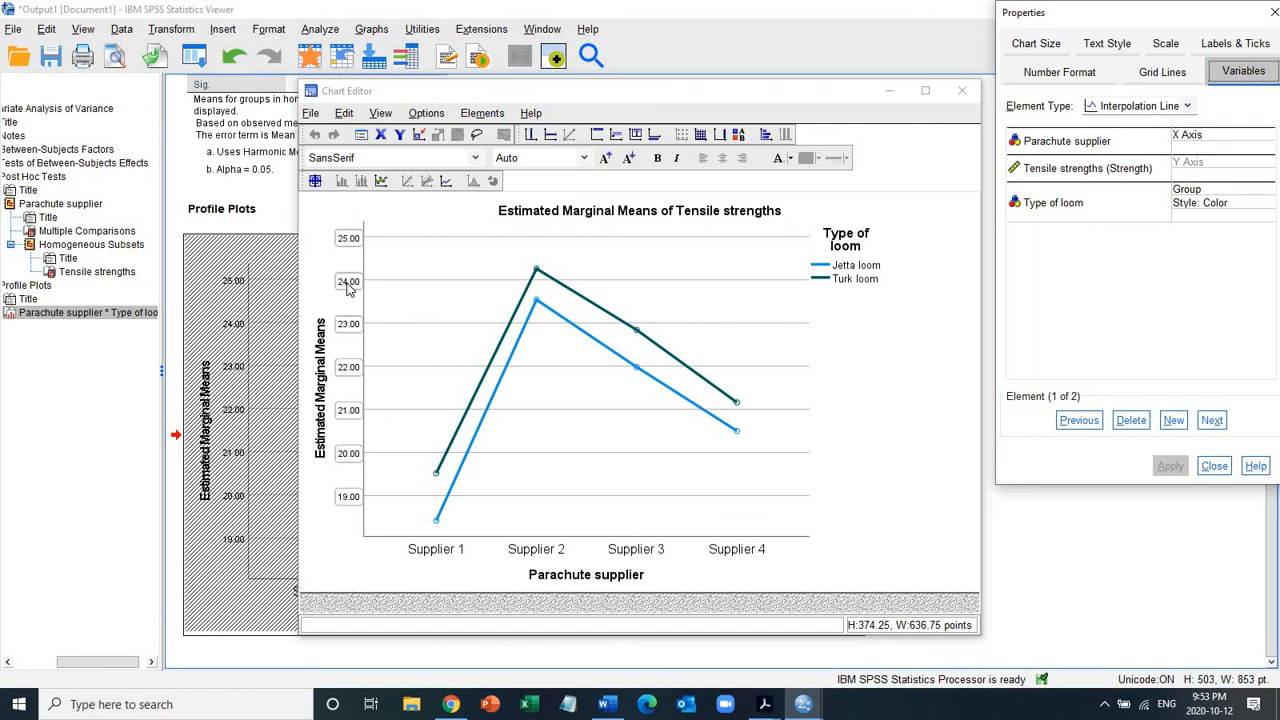
left_click(1168, 48)
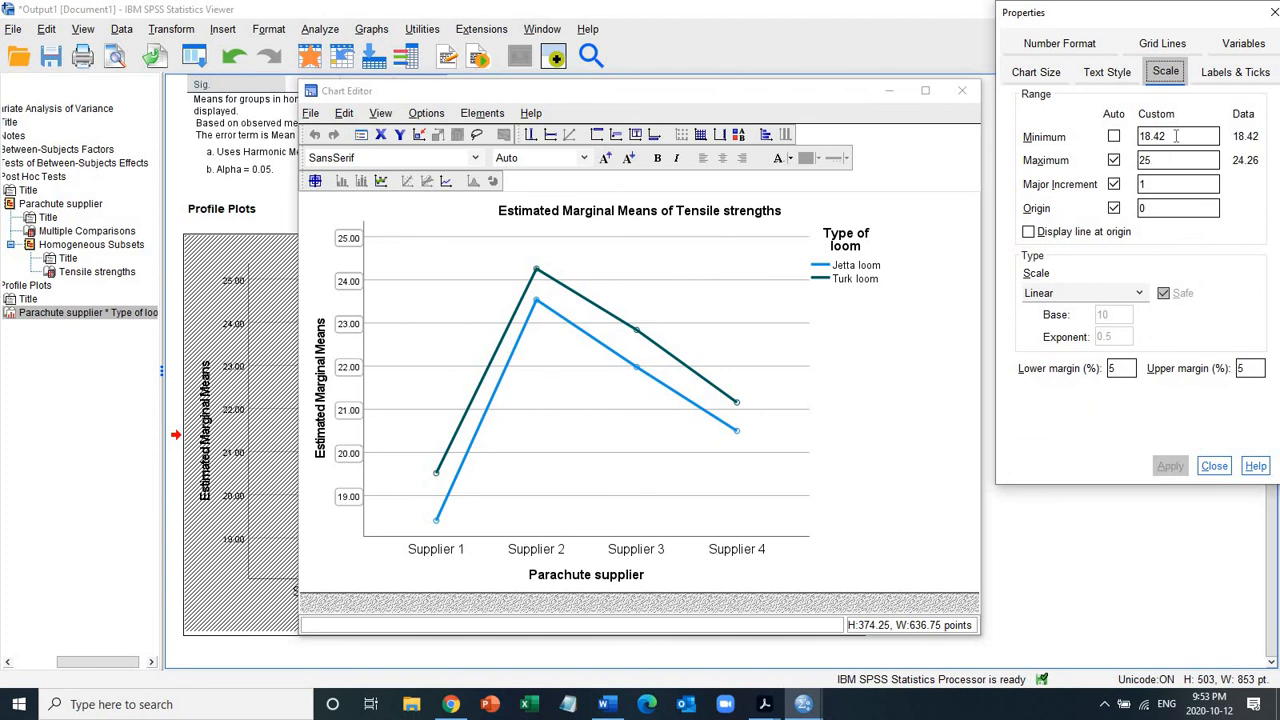
left_click(1176, 136)
key("BackSpace")
key("BackSpace")
key("BackSpace")
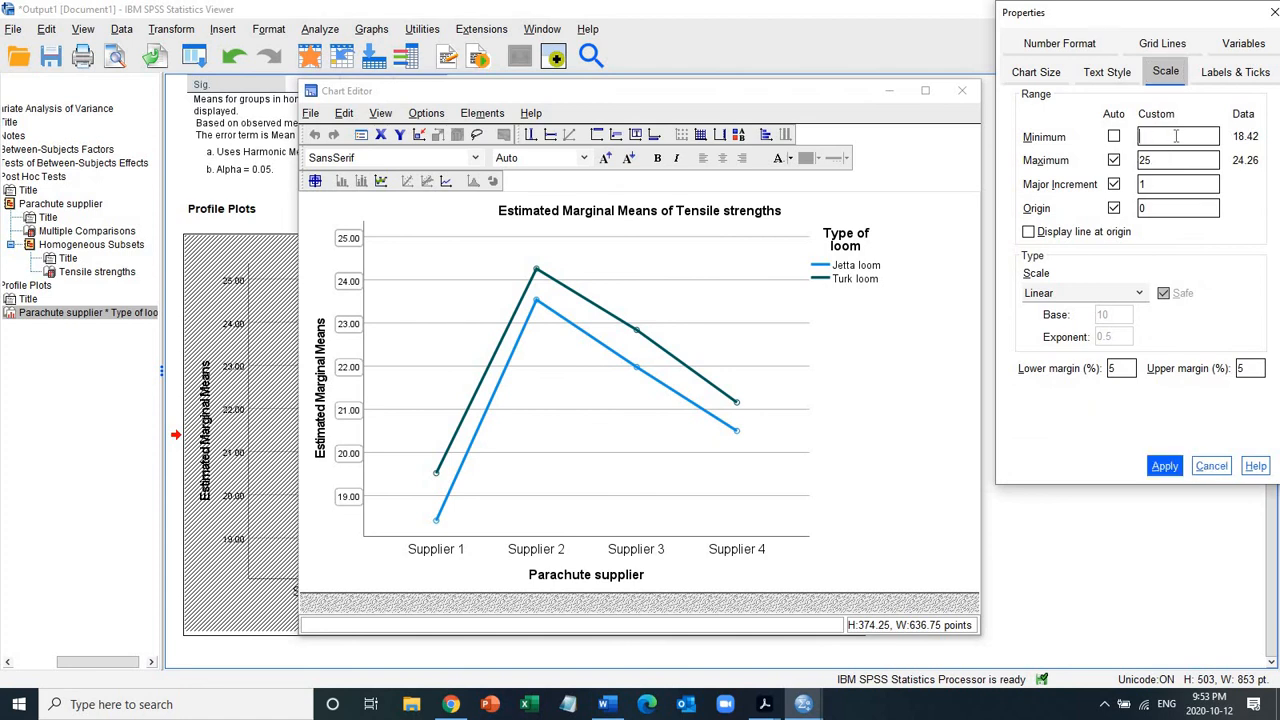
type("0")
left_click(1165, 467)
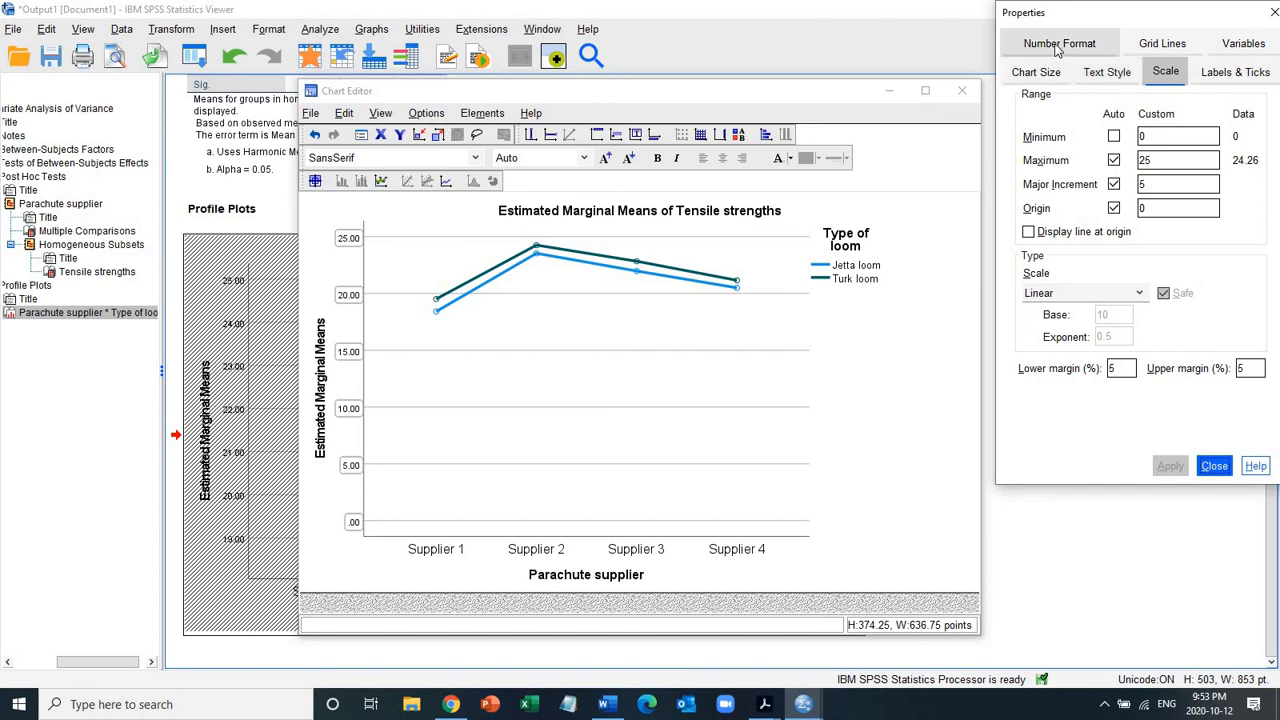
left_click(1270, 10)
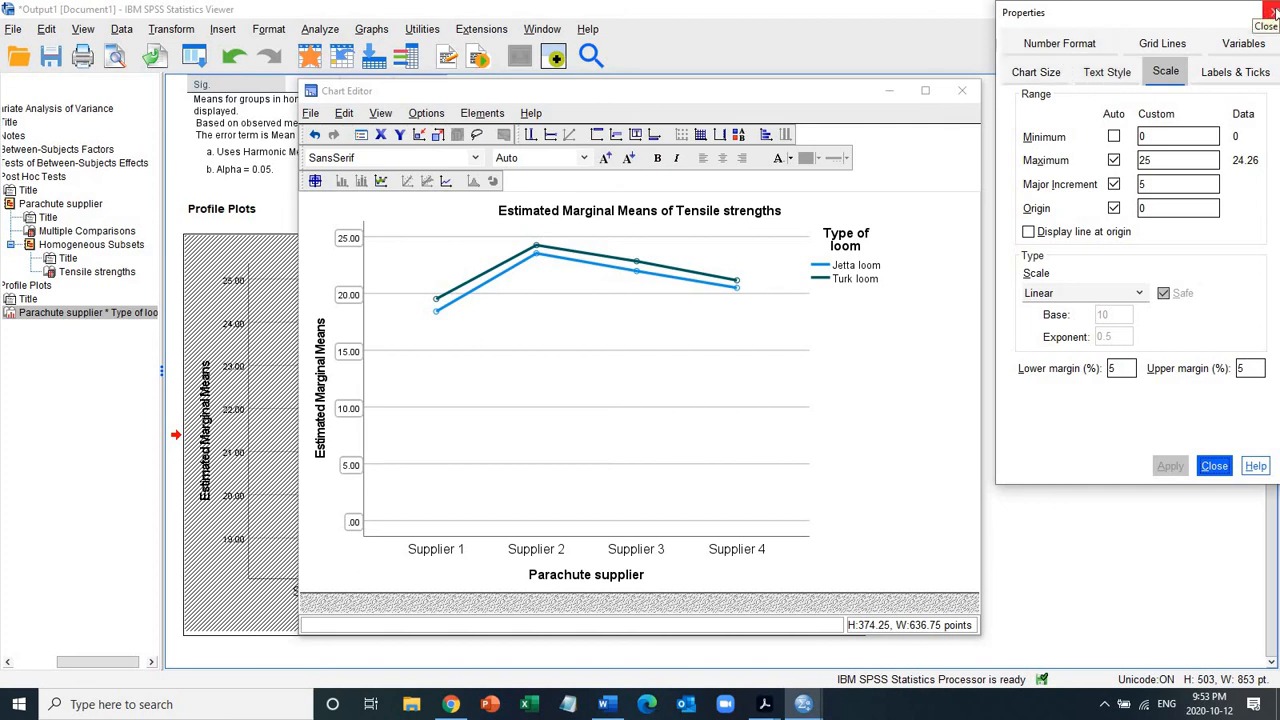
left_click(962, 90)
left_click(1108, 515)
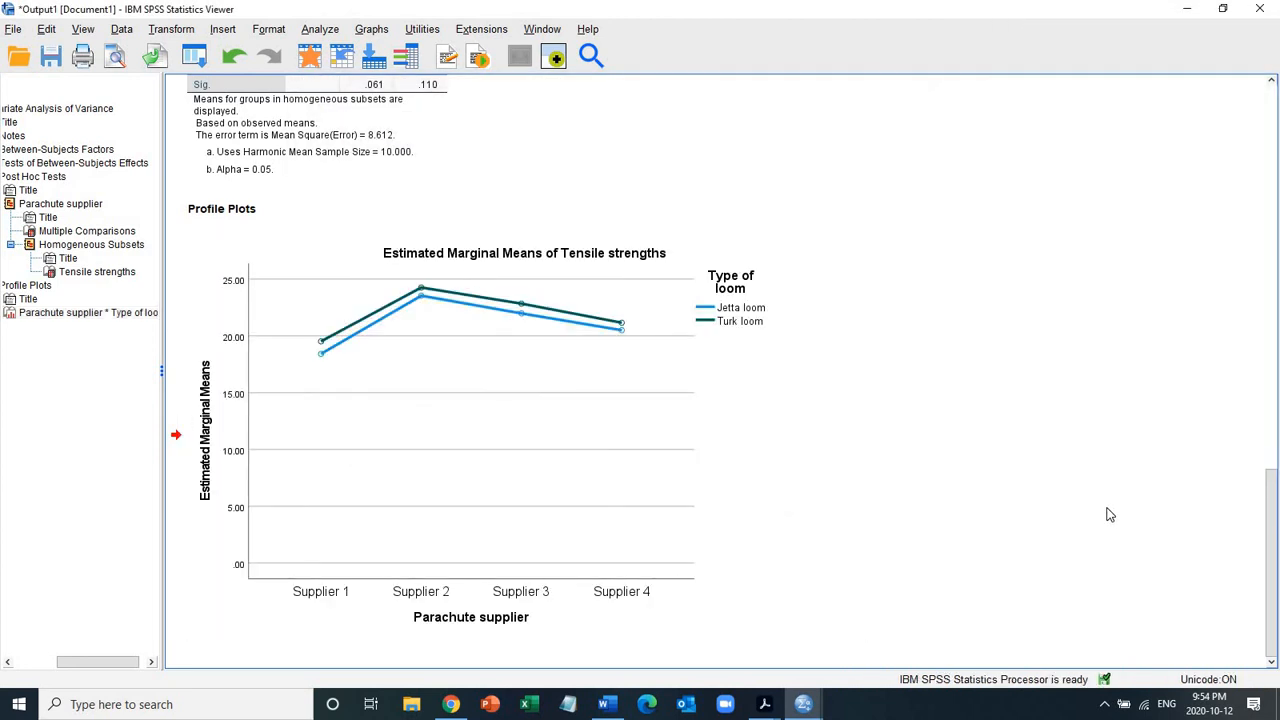